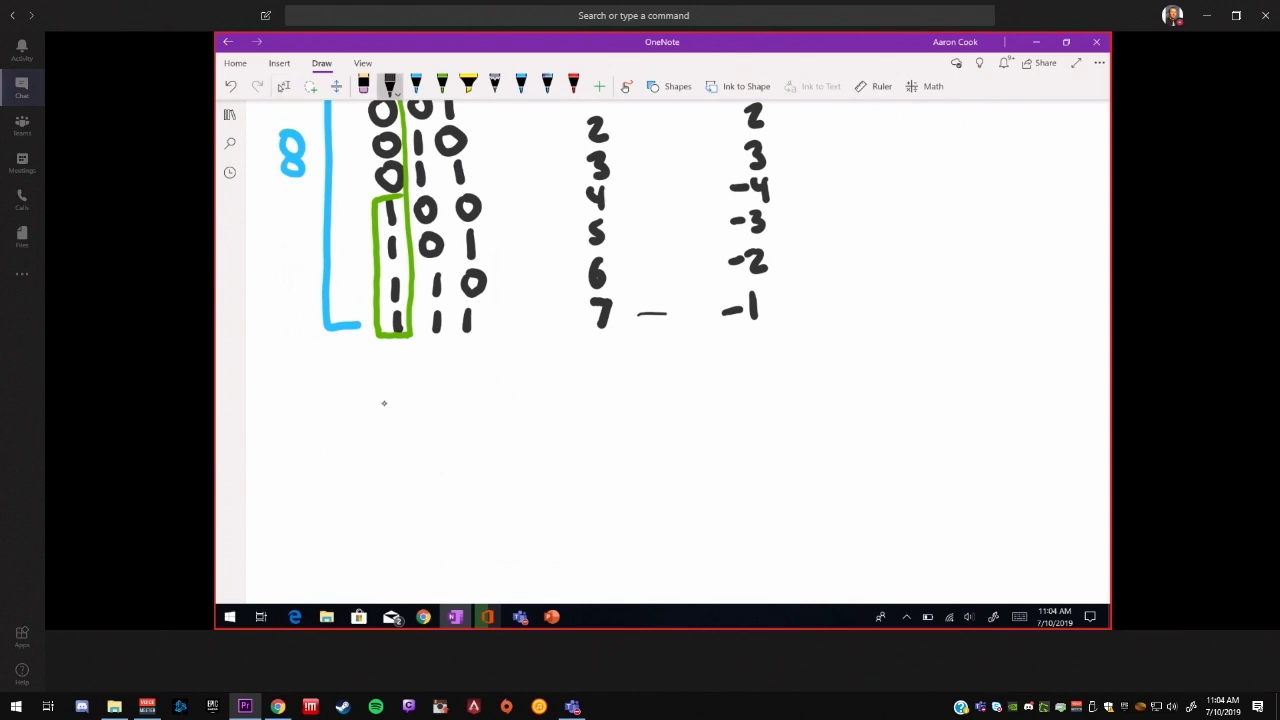
- Write a 1e10 scratch below the table, then erase it
mouse_move(378, 392)
left_mouse_down()
mouse_move(380, 425)
mouse_move(425, 424)
left_mouse_up()
mouse_move(446, 390)
left_mouse_down()
mouse_move(442, 422)
mouse_move(446, 390)
left_mouse_up()
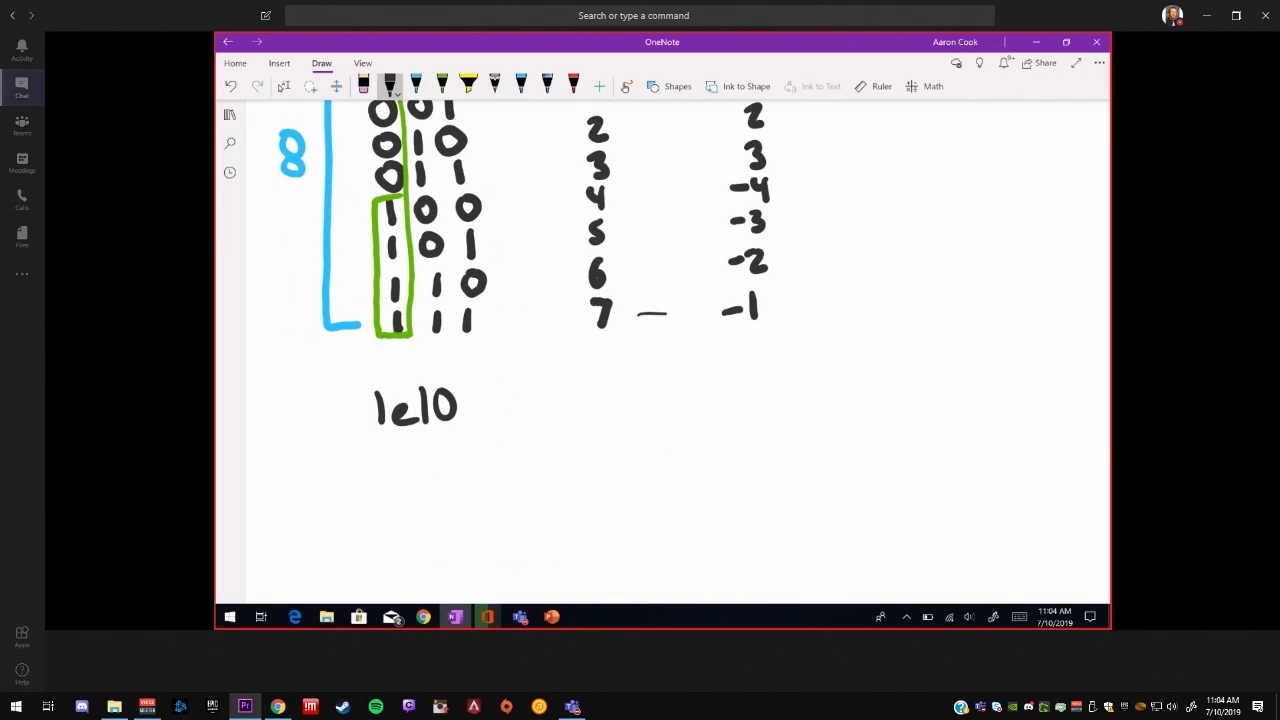
mouse_move(378, 405)
left_mouse_down()
mouse_move(434, 398)
mouse_move(362, 428)
left_mouse_up()
- In black ink, write the first binary-point example xx.x with 2⁻¹ beside it
left_click(389, 86)
mouse_move(362, 405)
left_mouse_down()
mouse_move(378, 428)
mouse_move(404, 431)
left_mouse_up()
mouse_move(405, 404)
left_mouse_down()
mouse_move(388, 431)
mouse_move(455, 432)
left_mouse_up()
left_click(423, 428)
mouse_move(455, 407)
left_mouse_down()
mouse_move(437, 432)
mouse_move(505, 425)
mouse_move(507, 391)
left_mouse_up()
left_click_drag(513, 379, 516, 396)
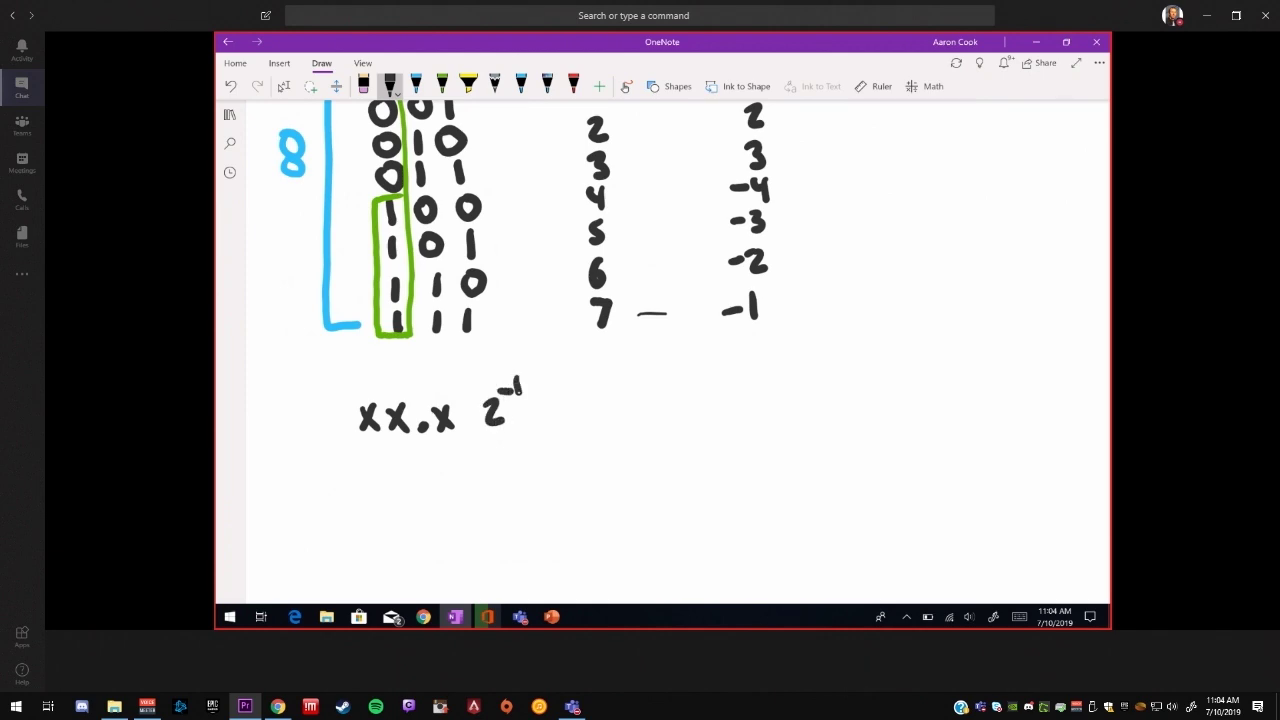
- Write the second example x.xx with 2⁻² on the line below
mouse_move(372, 453)
left_mouse_down()
mouse_move(357, 478)
mouse_move(417, 477)
left_mouse_up()
left_click(391, 473)
mouse_move(416, 453)
left_mouse_down()
mouse_move(400, 477)
mouse_move(446, 476)
left_mouse_up()
mouse_move(445, 455)
left_mouse_down()
mouse_move(428, 476)
mouse_move(499, 475)
mouse_move(516, 444)
left_mouse_up()
left_click_drag(522, 432, 543, 452)
- Start the third example line with xxx
left_click_drag(354, 504, 373, 526)
mouse_move(372, 504)
left_mouse_down()
mouse_move(354, 526)
mouse_move(408, 528)
left_mouse_up()
mouse_move(428, 502)
left_mouse_down()
mouse_move(415, 525)
mouse_move(536, 516)
left_mouse_up()
- Finish the third line with 2¹ and draw a blue arrow pointing at 2⁻¹
left_click_drag(543, 481, 545, 496)
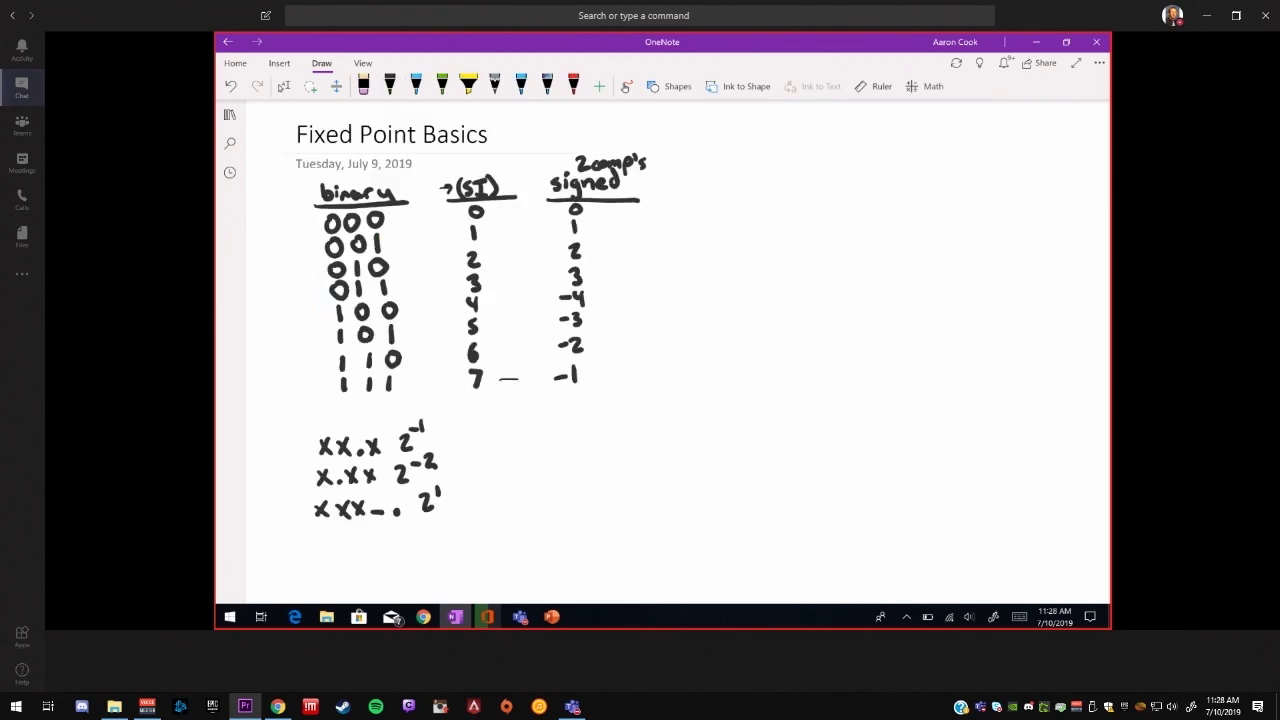
left_click(416, 86)
mouse_move(462, 420)
left_mouse_down()
mouse_move(445, 437)
mouse_move(457, 438)
left_mouse_up()
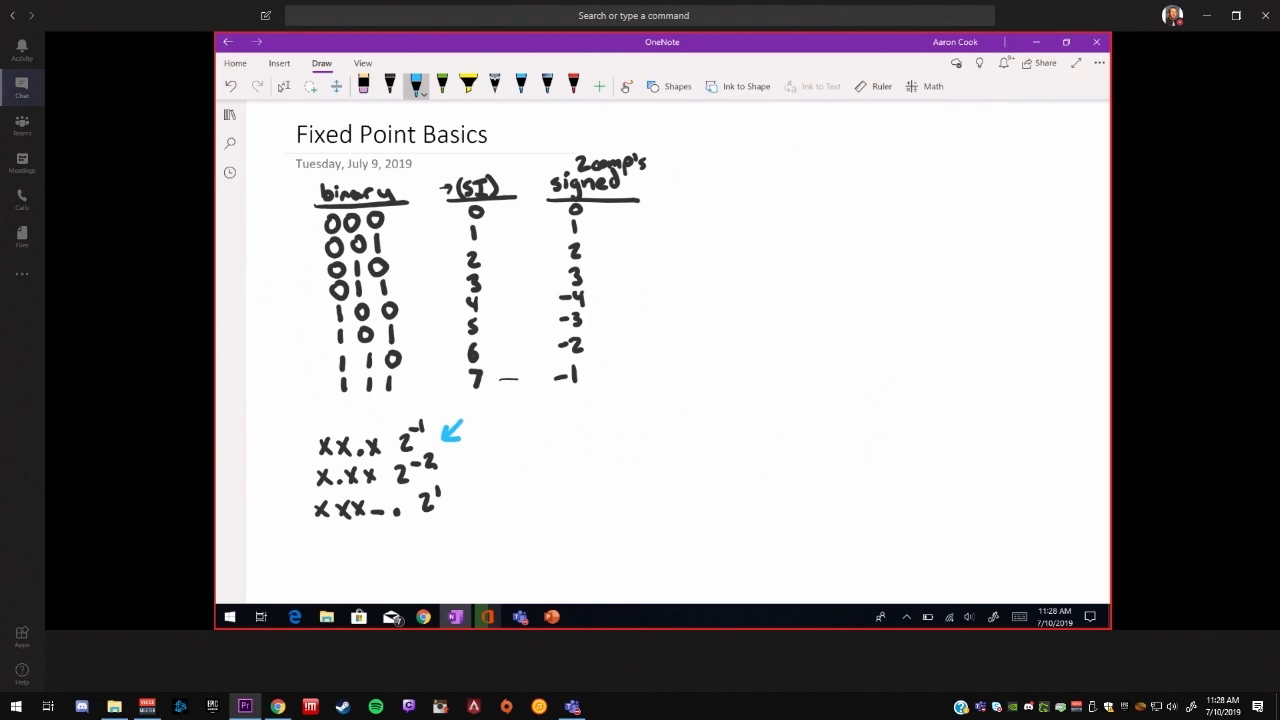
left_click(468, 84)
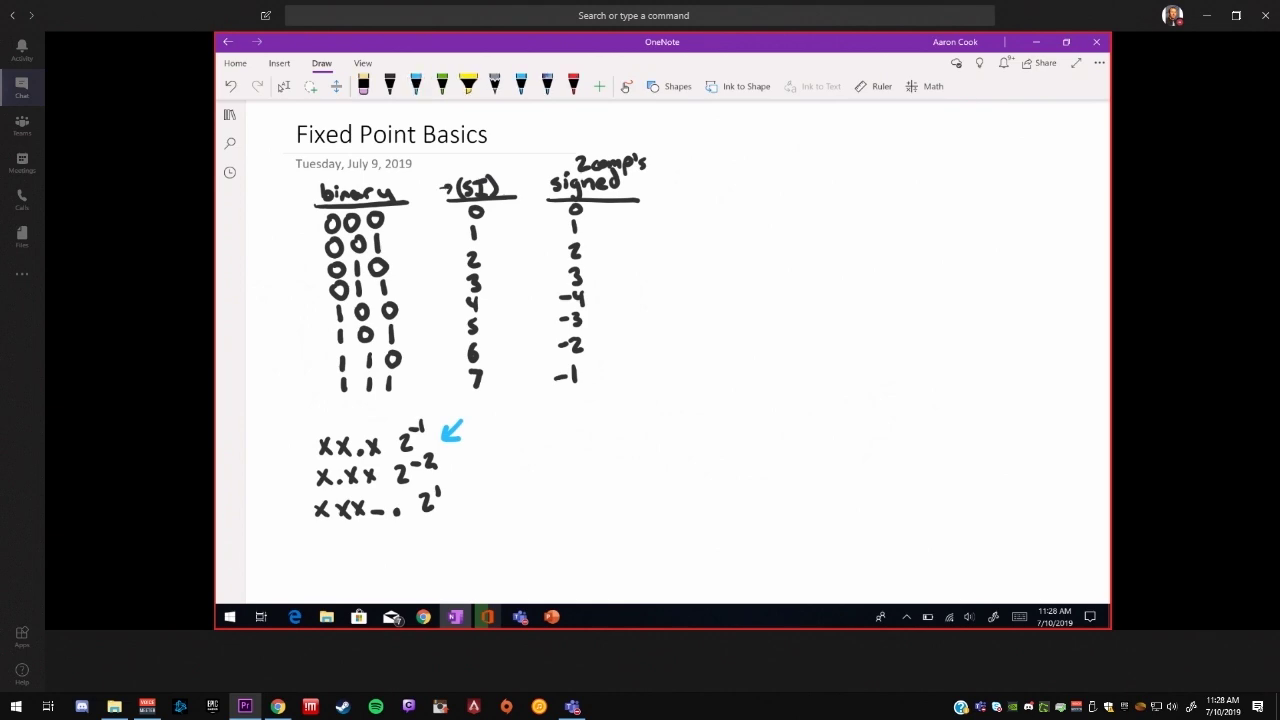
- Write the type name ufix3en1 in black beside the table
left_click(390, 85)
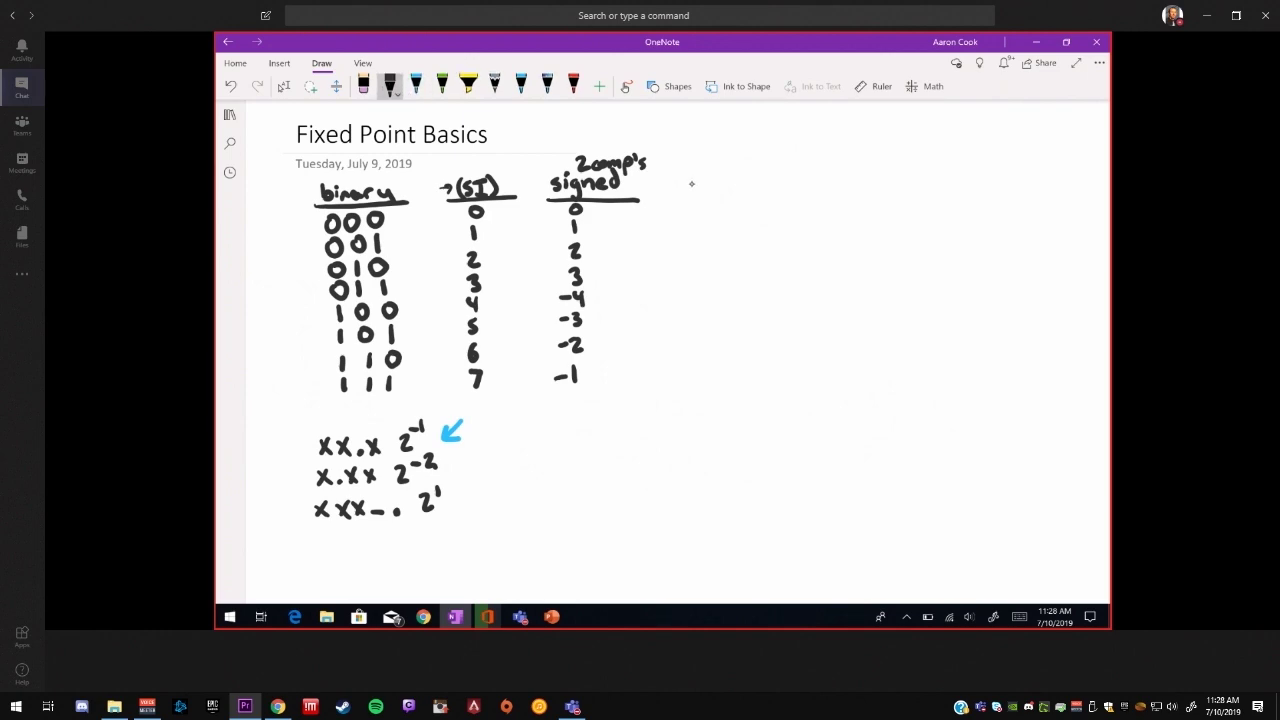
left_click_drag(690, 182, 722, 188)
mouse_move(728, 186)
left_mouse_down()
mouse_move(744, 198)
mouse_move(730, 194)
left_mouse_up()
left_click(728, 179)
mouse_move(752, 178)
left_mouse_down()
mouse_move(766, 184)
mouse_move(756, 198)
mouse_move(818, 198)
left_mouse_up()
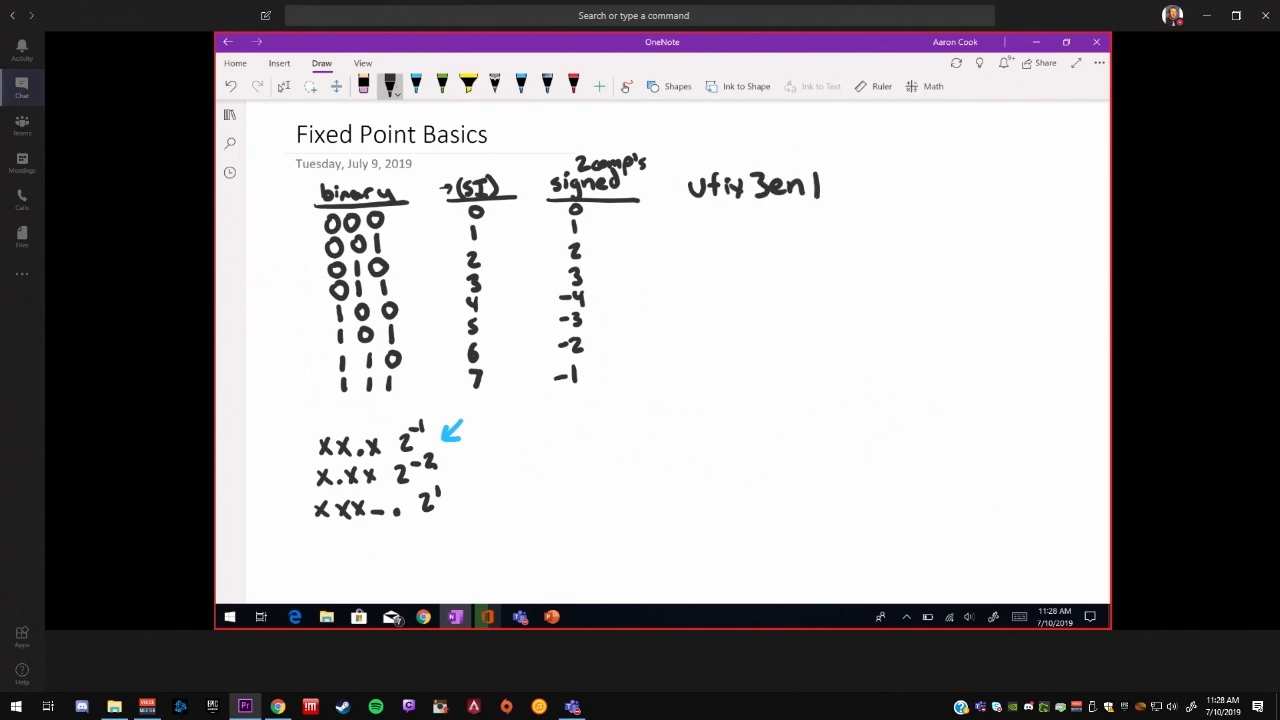
- Add blue S/U, WL and FL arrows over the U, the 3 and the final 1
left_click(521, 86)
mouse_move(694, 146)
left_mouse_down()
mouse_move(692, 168)
mouse_move(686, 142)
mouse_move(714, 133)
left_mouse_up()
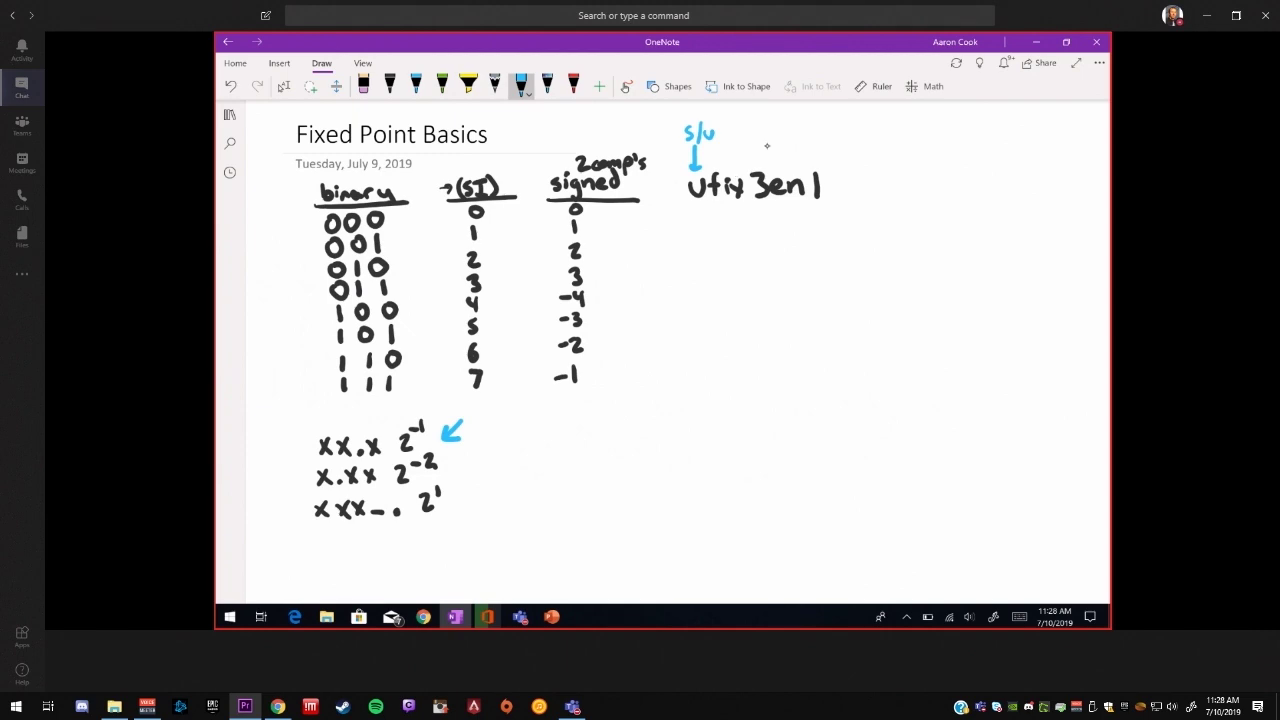
mouse_move(762, 140)
left_mouse_down()
mouse_move(759, 165)
mouse_move(770, 122)
left_mouse_up()
mouse_move(775, 116)
left_mouse_down()
mouse_move(775, 135)
mouse_move(821, 164)
mouse_move(832, 112)
left_mouse_up()
left_click_drag(824, 122, 847, 132)
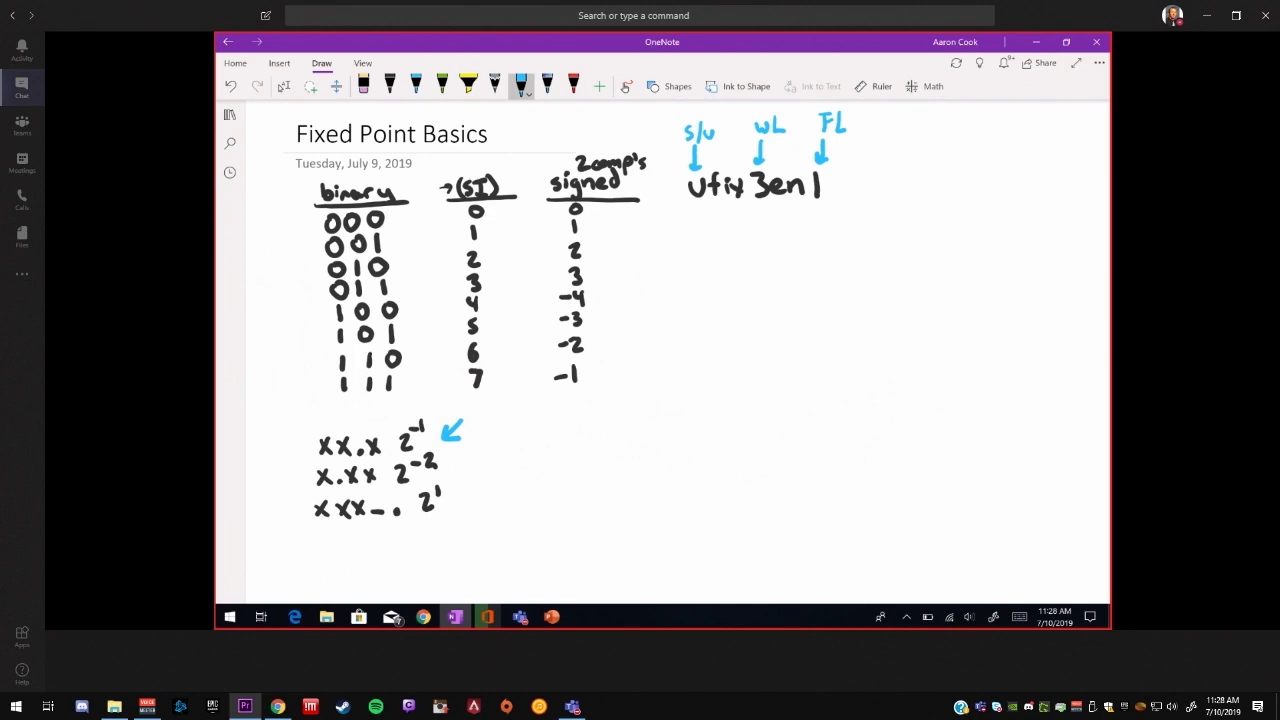
left_click(389, 86)
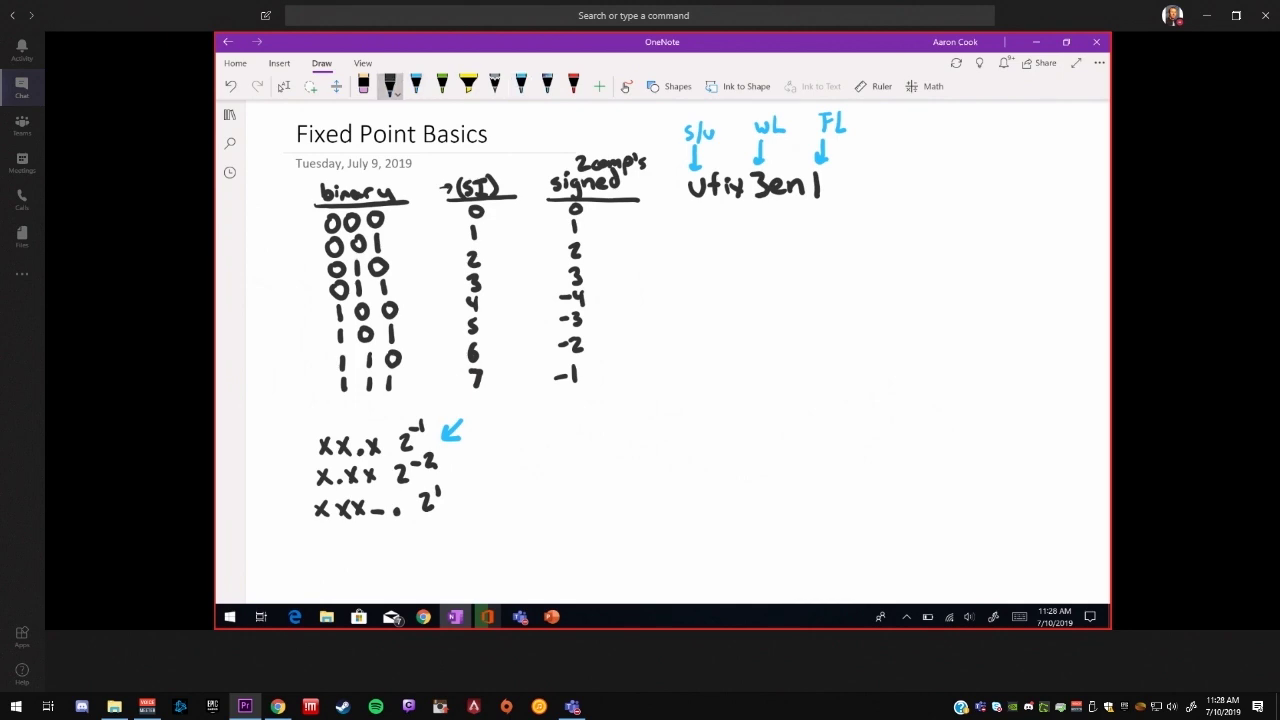
- Underline ufix3en1 and list 0, 0.5, 1, 1.5, 2, 2.5 … 3.5 beneath it
left_click_drag(688, 202, 828, 201)
mouse_move(710, 206)
left_mouse_down()
mouse_move(701, 236)
mouse_move(740, 222)
left_mouse_up()
left_click(713, 236)
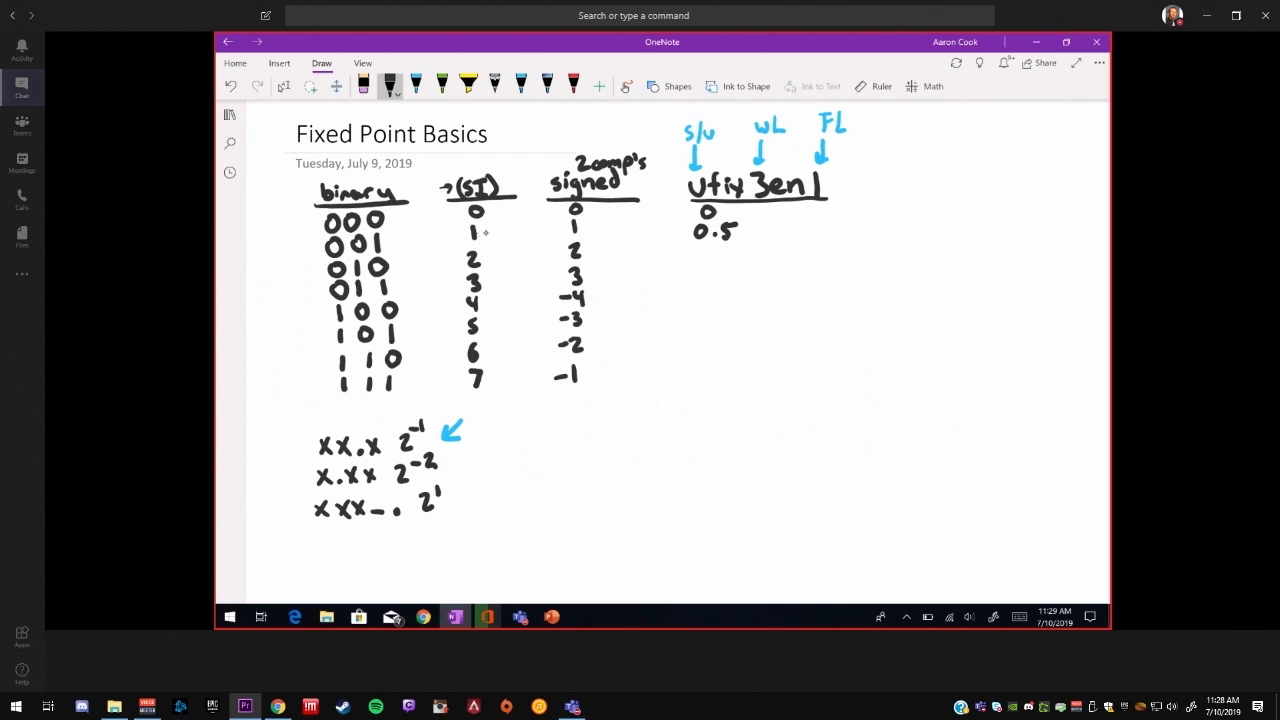
mouse_move(494, 222)
left_mouse_down()
mouse_move(480, 228)
mouse_move(490, 232)
left_mouse_up()
left_click_drag(707, 245, 703, 259)
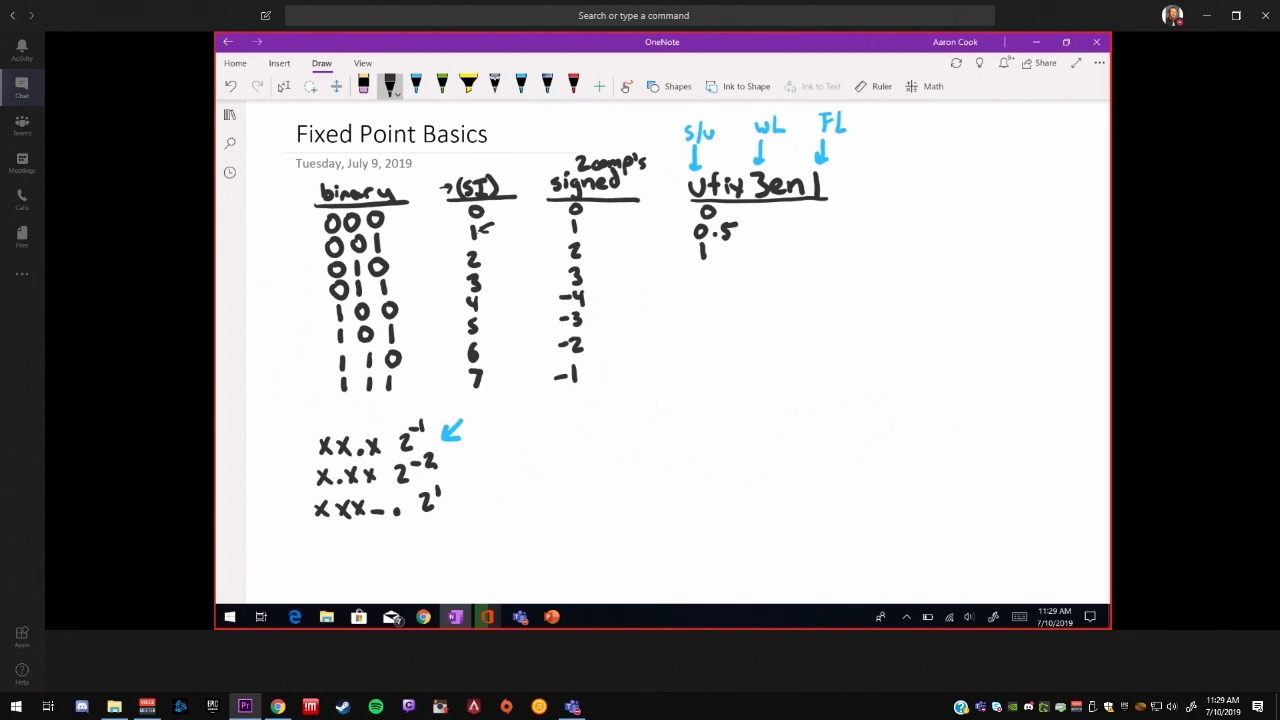
left_click(707, 277)
mouse_move(698, 265)
left_mouse_down()
mouse_move(697, 279)
mouse_move(713, 279)
mouse_move(729, 261)
mouse_move(703, 296)
mouse_move(716, 301)
mouse_move(704, 325)
mouse_move(731, 305)
mouse_move(691, 353)
mouse_move(700, 390)
mouse_move(728, 361)
left_mouse_up()
left_click(711, 321)
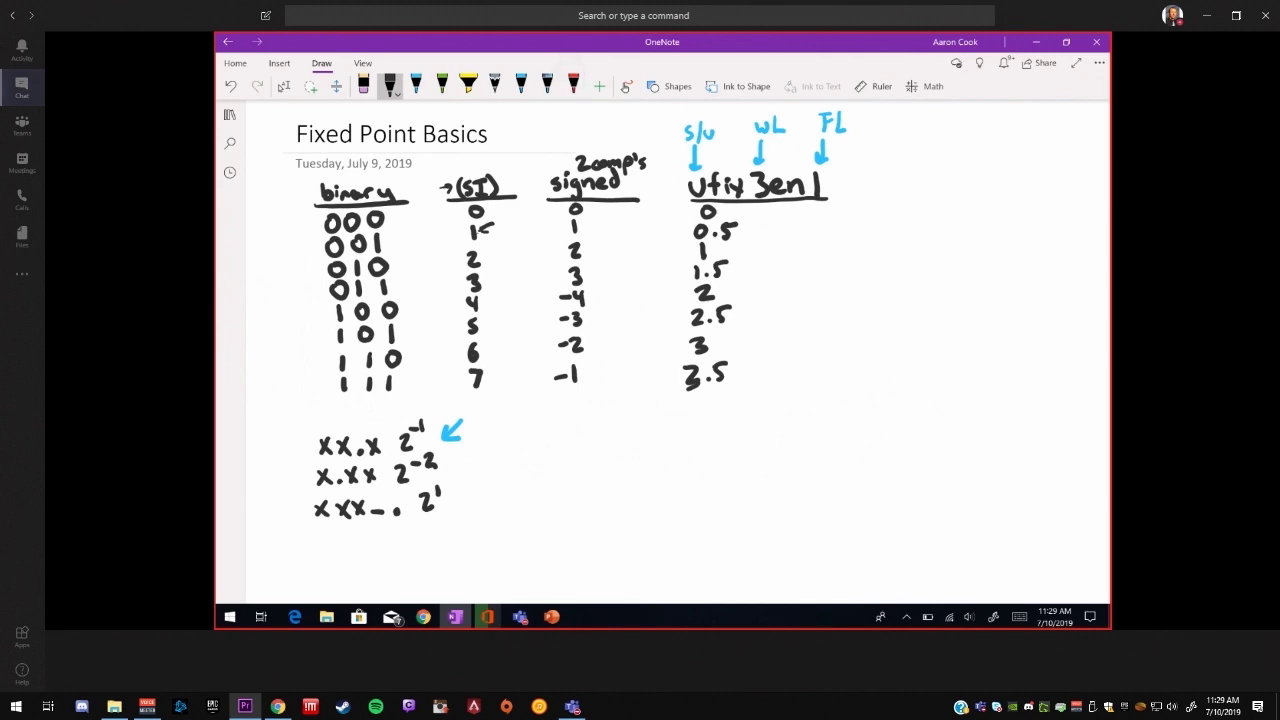
- In red, annotate the 0.5 step, arrow the 3.5 maximum and mark 7 in the (SI) column
left_click(573, 85)
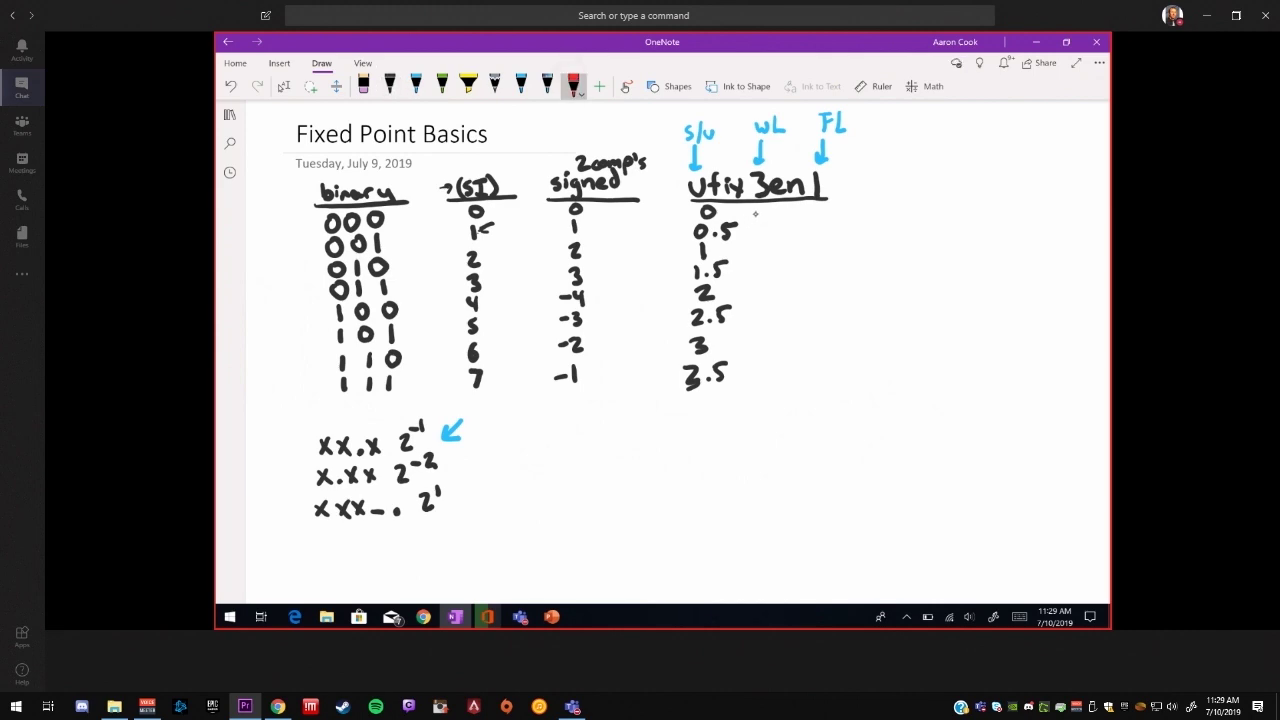
mouse_move(753, 212)
left_mouse_down()
mouse_move(750, 232)
mouse_move(781, 215)
mouse_move(809, 219)
mouse_move(801, 229)
left_mouse_up()
left_click(797, 226)
left_click_drag(808, 212, 818, 210)
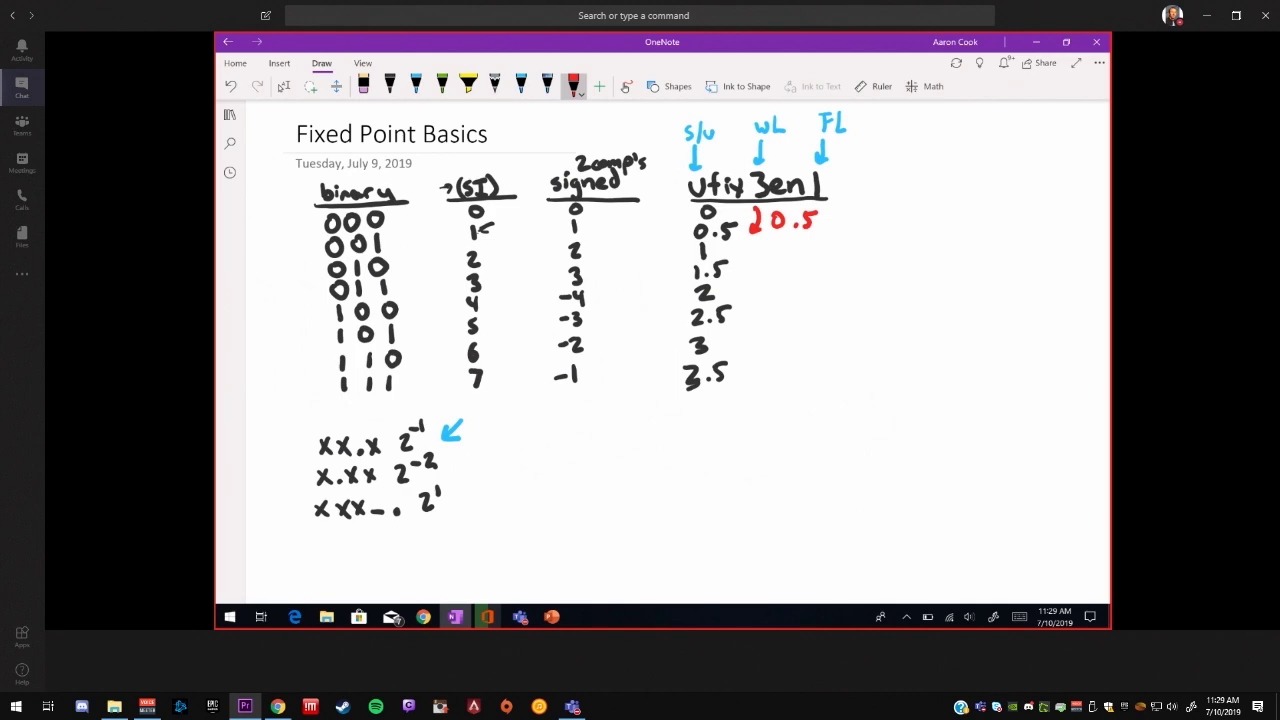
mouse_move(744, 372)
left_mouse_down()
mouse_move(752, 363)
mouse_move(760, 378)
left_mouse_up()
mouse_move(483, 388)
left_mouse_down()
mouse_move(506, 427)
mouse_move(508, 412)
mouse_move(530, 422)
left_mouse_up()
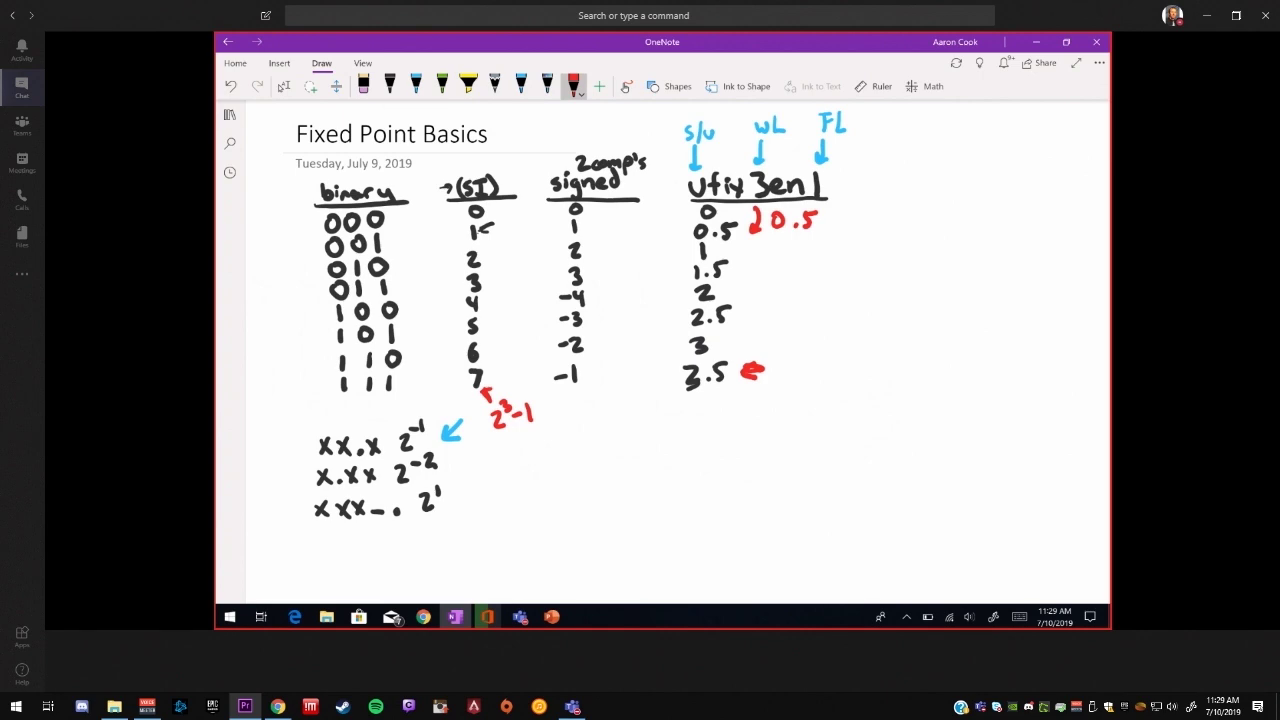
- Note the (SI) 1 as 2⁰ and write the 0.5 step as ½^FL, undoing a 2⁻¹ attempt
mouse_move(502, 205)
left_mouse_down()
mouse_move(504, 226)
mouse_move(518, 225)
mouse_move(520, 206)
left_mouse_up()
mouse_move(838, 210)
left_mouse_down()
mouse_move(849, 225)
mouse_move(858, 209)
left_mouse_up()
key("ctrl+z")
key("ctrl+z")
key("ctrl+z")
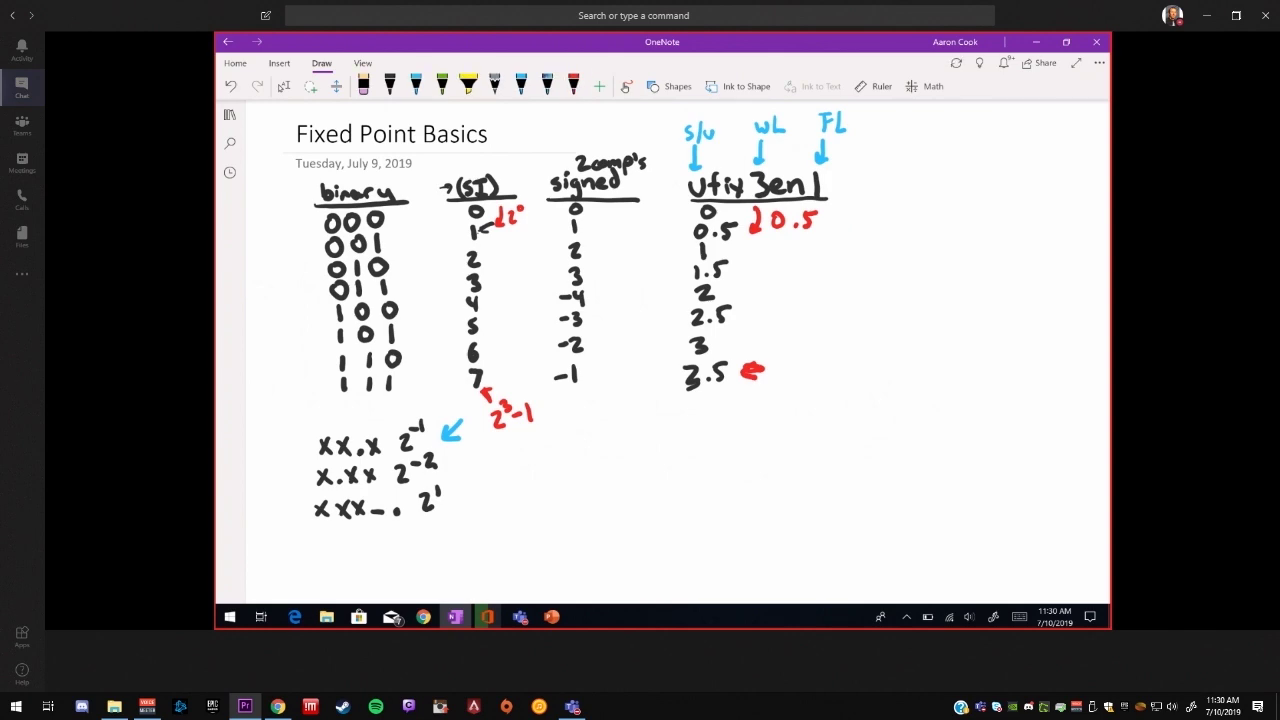
left_click(573, 86)
left_click_drag(846, 198, 848, 222)
mouse_move(859, 196)
left_mouse_down()
mouse_move(843, 224)
mouse_move(863, 224)
mouse_move(874, 200)
left_mouse_up()
left_click_drag(866, 207, 885, 212)
- Undo and redraw the red arrow at 3.5, giving the maximum as (2³−1)/2^FL
key("ctrl+z")
key("ctrl+z")
left_click(573, 86)
mouse_move(768, 369)
left_mouse_down()
mouse_move(746, 370)
mouse_move(783, 361)
mouse_move(788, 341)
mouse_move(813, 355)
mouse_move(804, 367)
mouse_move(829, 354)
mouse_move(809, 397)
mouse_move(822, 371)
mouse_move(833, 380)
left_mouse_up()
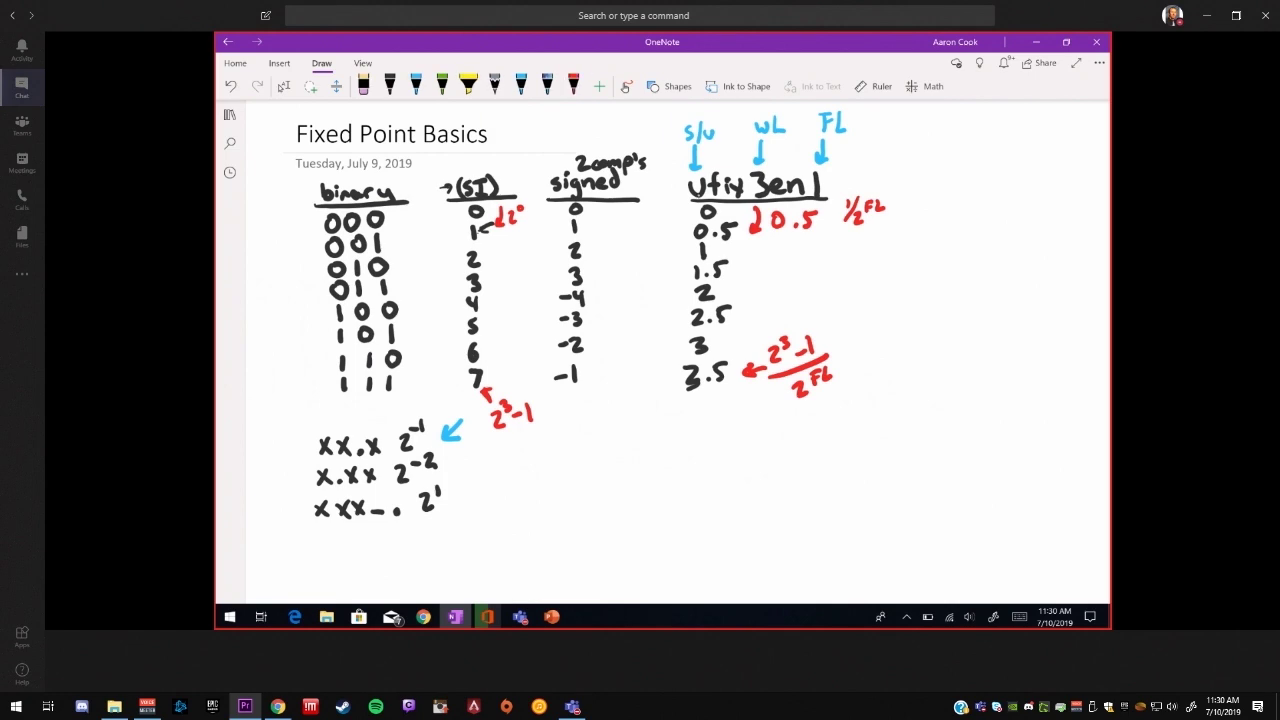
- Erase the ufix3en1 heading, its values and leftover red marks
mouse_move(690, 185)
left_mouse_down()
mouse_move(830, 190)
mouse_move(712, 214)
mouse_move(691, 403)
mouse_move(729, 182)
mouse_move(820, 220)
mouse_move(788, 344)
mouse_move(836, 372)
left_mouse_up()
left_click_drag(796, 283, 796, 225)
left_click(390, 86)
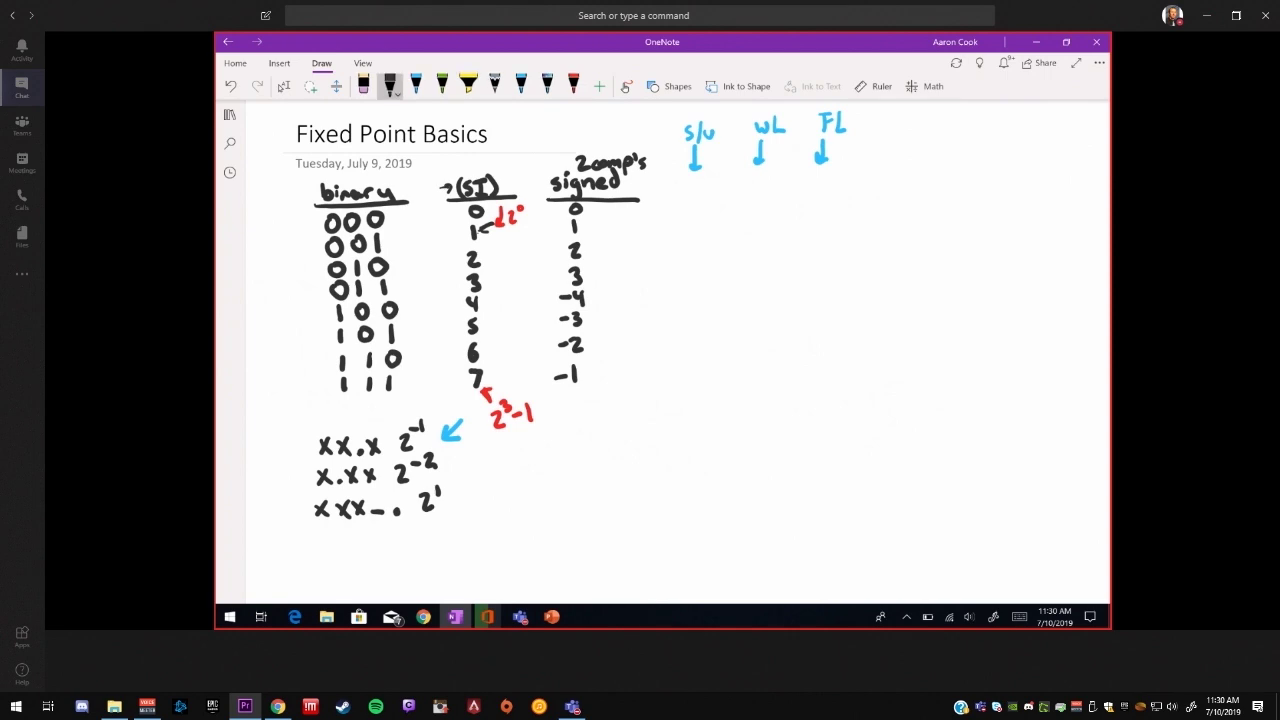
- Write the heading sfix3en1 in black and underline it
mouse_move(708, 180)
left_mouse_down()
mouse_move(696, 196)
mouse_move(717, 197)
left_mouse_up()
left_click_drag(712, 188, 726, 195)
mouse_move(732, 180)
left_mouse_down()
mouse_move(742, 196)
mouse_move(730, 196)
left_mouse_up()
mouse_move(750, 174)
left_mouse_down()
mouse_move(762, 182)
mouse_move(750, 198)
mouse_move(785, 187)
mouse_move(805, 197)
left_mouse_up()
left_click_drag(820, 174, 820, 200)
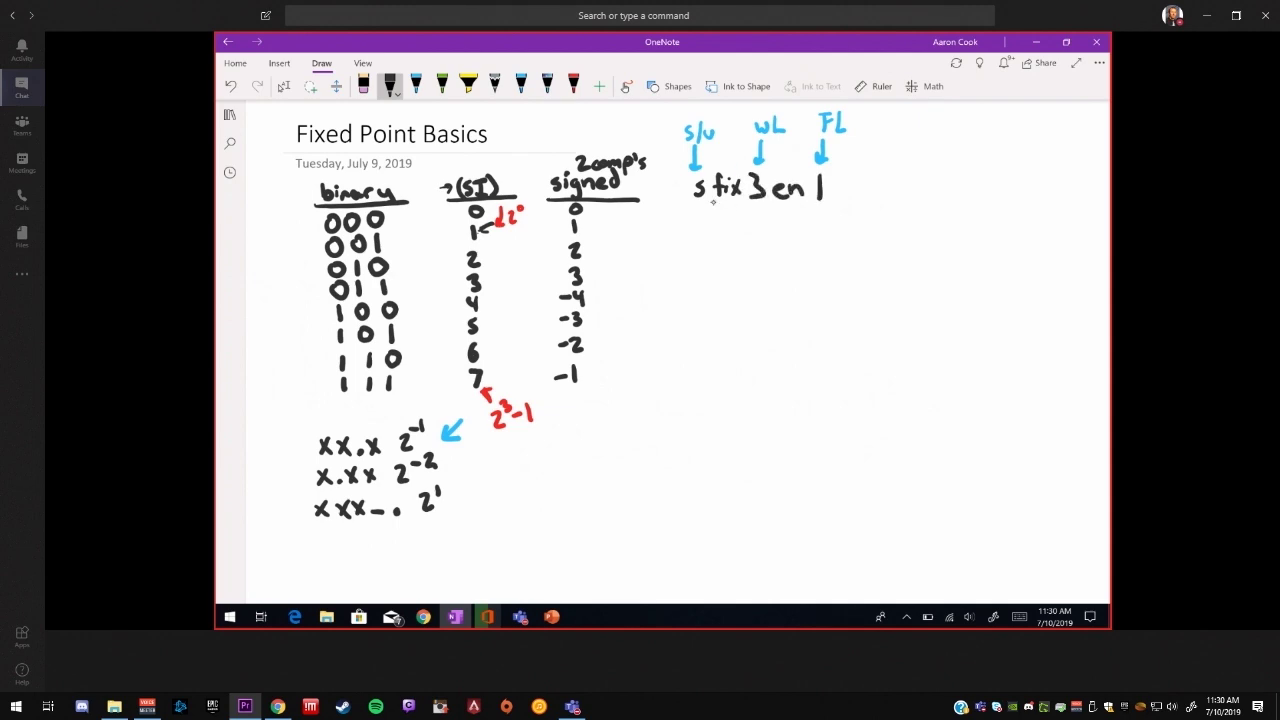
left_click_drag(692, 199, 851, 199)
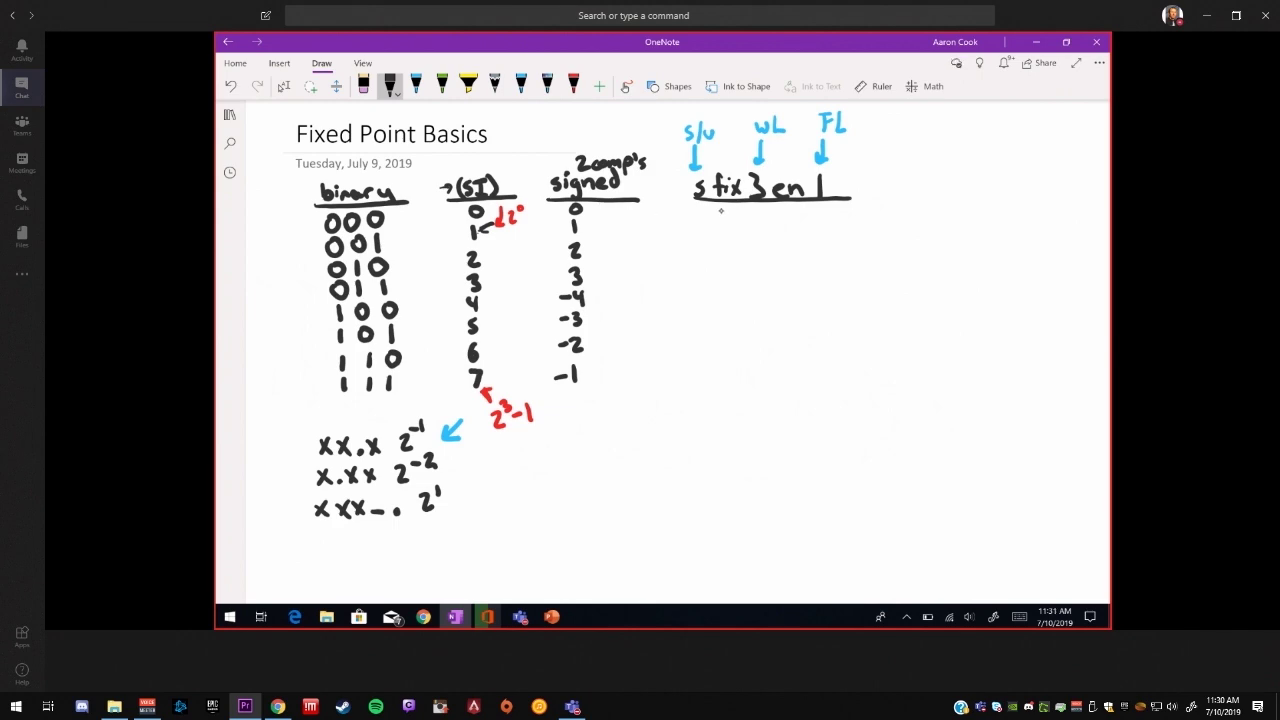
- List the first sfix3en1 values 0, 0.5, 1 and 1.5
mouse_move(720, 206)
left_mouse_down()
mouse_move(712, 222)
mouse_move(733, 231)
left_mouse_up()
left_click(726, 226)
left_click_drag(735, 215, 707, 273)
left_click(717, 269)
left_click_drag(727, 256, 730, 272)
mouse_move(729, 256)
left_mouse_down()
mouse_move(743, 258)
mouse_move(709, 287)
mouse_move(730, 294)
mouse_move(701, 317)
left_mouse_up()
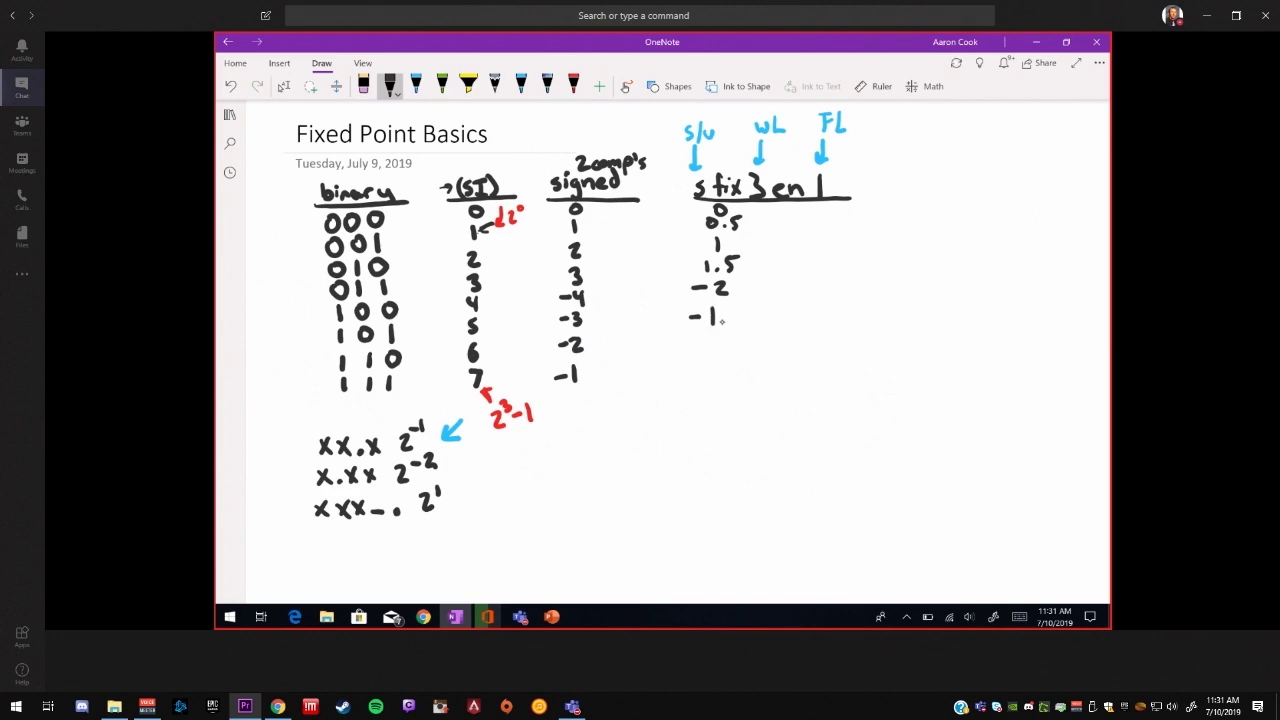
- Complete the negative values −2 to −0.5 and mark the signed maximum 3 in red
mouse_move(726, 306)
left_mouse_down()
mouse_move(725, 322)
mouse_move(740, 304)
left_mouse_up()
left_click_drag(695, 343, 709, 342)
mouse_move(720, 332)
left_mouse_down()
mouse_move(711, 365)
mouse_move(746, 366)
mouse_move(738, 375)
left_mouse_up()
left_click(731, 372)
left_click_drag(742, 353, 753, 351)
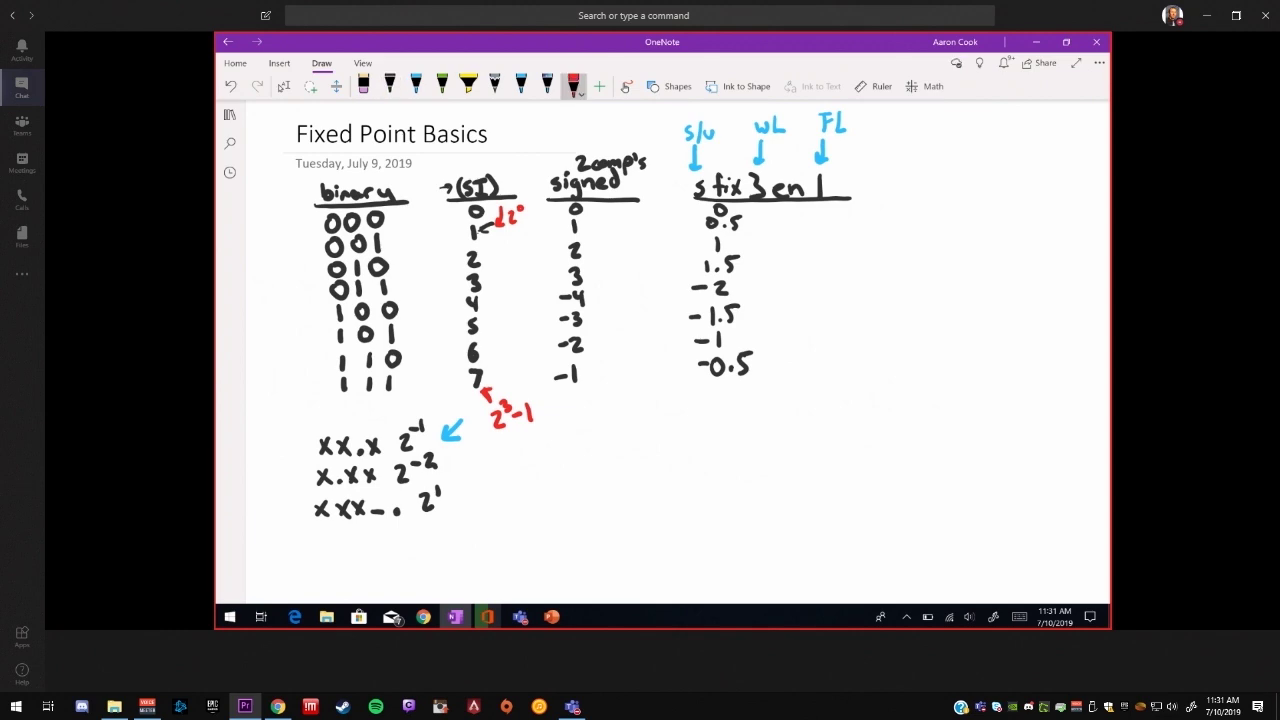
left_click(573, 86)
mouse_move(600, 274)
left_mouse_down()
mouse_move(584, 284)
mouse_move(620, 285)
mouse_move(626, 252)
mouse_move(641, 275)
left_mouse_up()
- In red, mark −4 in the signed column and note the maximum 3 as 2^(3−1)−1
left_click(468, 86)
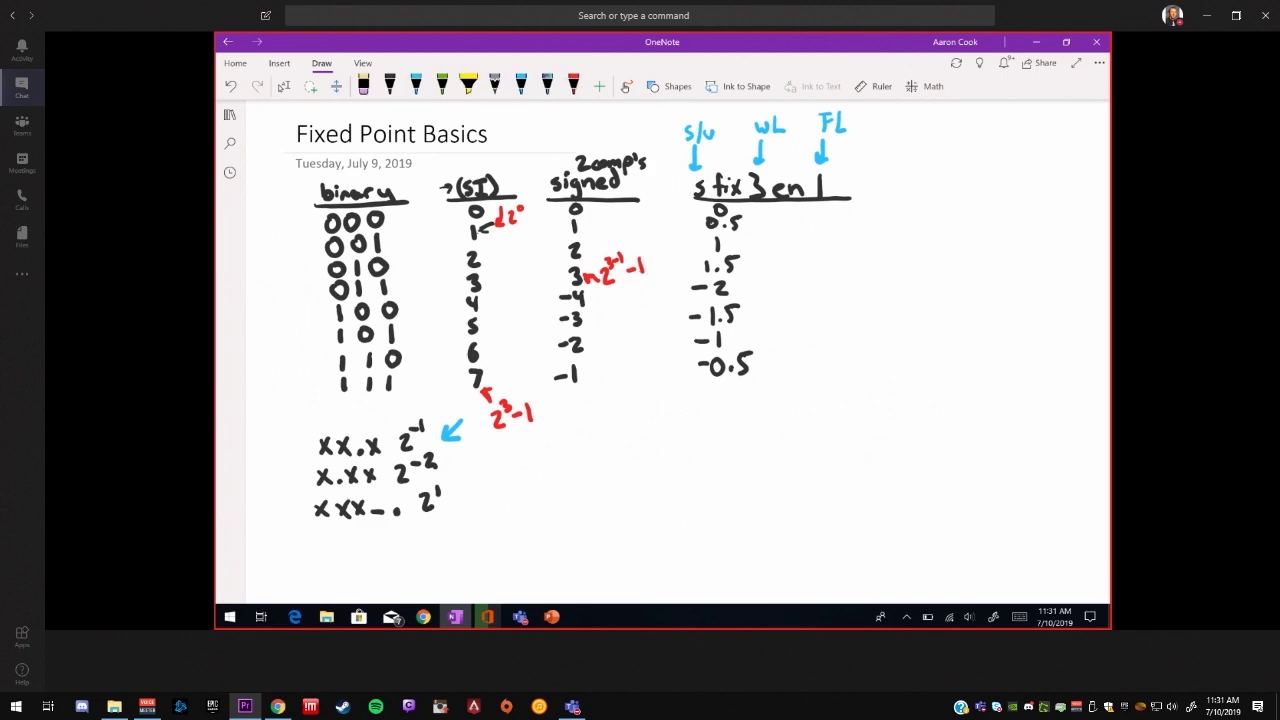
left_click(573, 86)
mouse_move(595, 306)
left_mouse_down()
mouse_move(586, 298)
mouse_move(610, 332)
mouse_move(621, 306)
left_mouse_up()
mouse_move(624, 298)
left_mouse_down()
mouse_move(624, 313)
mouse_move(585, 329)
left_mouse_up()
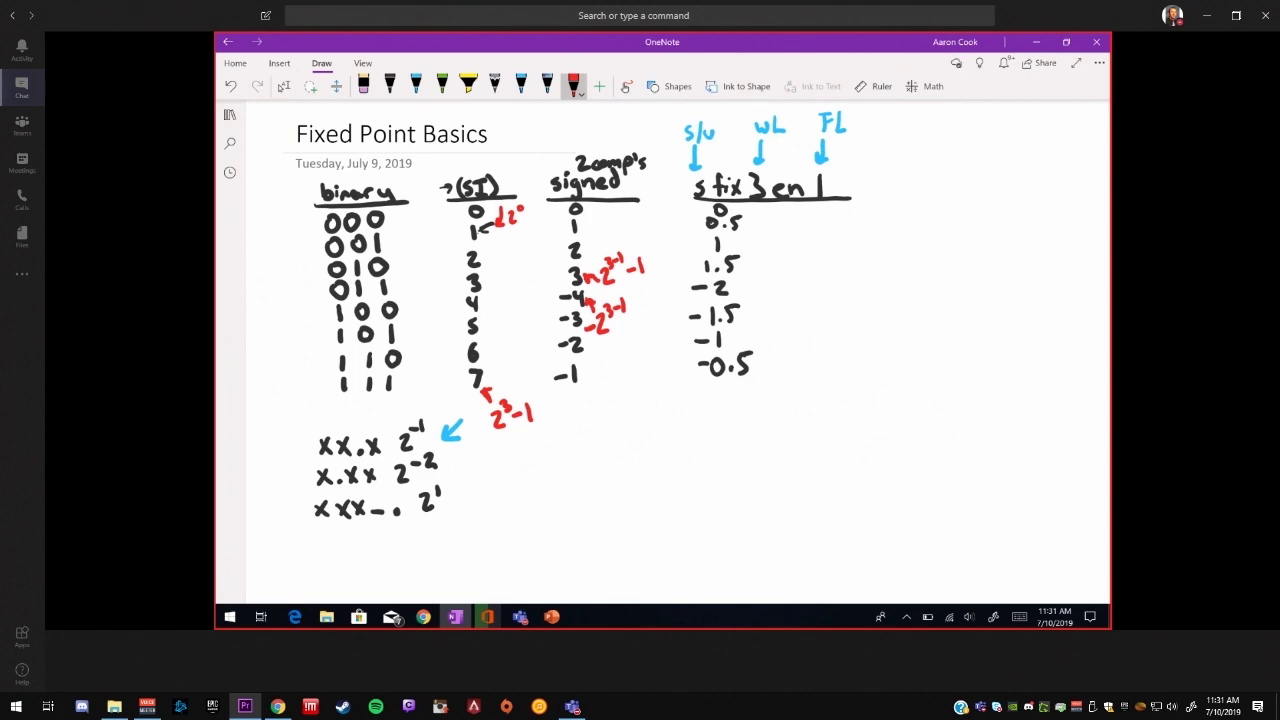
- Write the general bounds +2^(WL−1)−1 and −2^(WL−1), each marked with a circled sign
mouse_move(580, 451)
left_mouse_down()
mouse_move(592, 465)
mouse_move(601, 440)
mouse_move(625, 434)
left_mouse_up()
left_click_drag(628, 426, 631, 438)
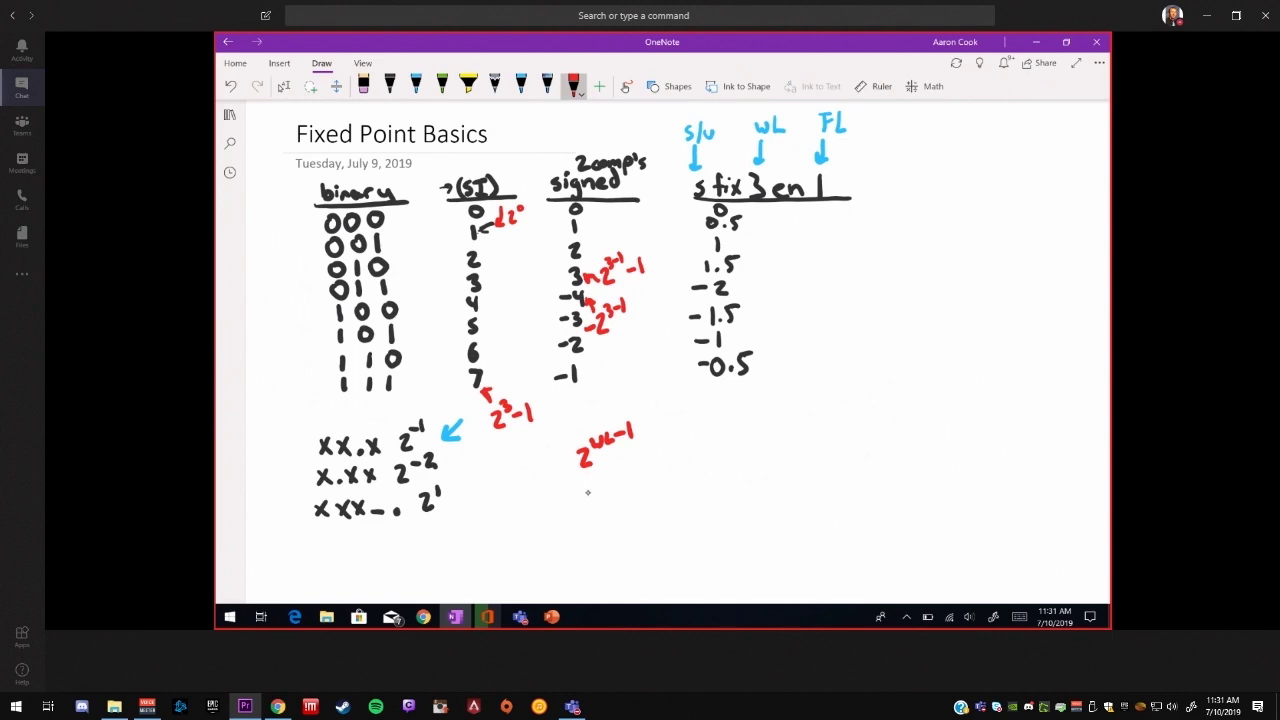
left_click_drag(575, 499, 587, 500)
left_click_drag(641, 444, 651, 443)
left_click_drag(659, 429, 661, 448)
left_click_drag(590, 488, 610, 507)
left_click_drag(605, 482, 619, 482)
left_click_drag(619, 476, 630, 486)
left_click_drag(633, 478, 641, 480)
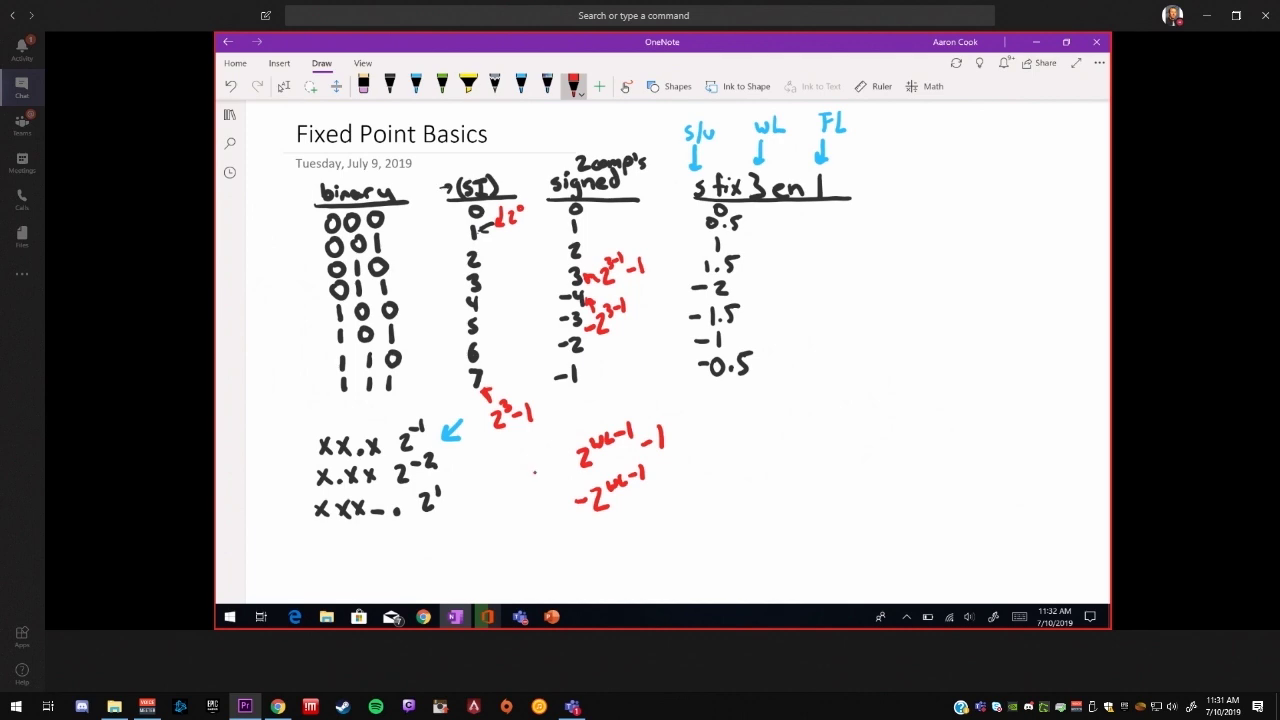
mouse_move(535, 472)
left_mouse_down()
mouse_move(552, 470)
mouse_move(548, 502)
left_mouse_up()
left_click_drag(542, 512, 558, 511)
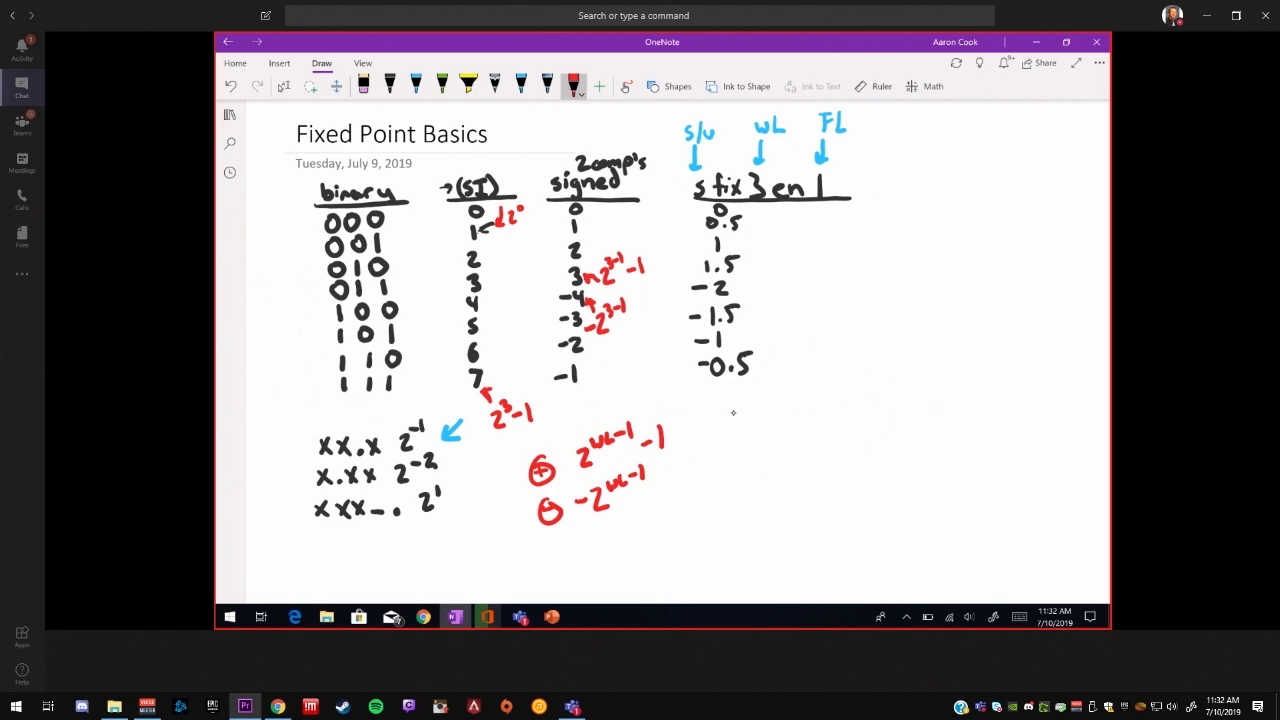
- Write the sfix maximum (2^(WL−1)−1)/2^FL below the sfix3en1 column
mouse_move(725, 406)
left_mouse_down()
mouse_move(742, 418)
mouse_move(777, 395)
mouse_move(810, 410)
left_mouse_up()
mouse_move(720, 434)
left_mouse_down()
mouse_move(815, 406)
mouse_move(778, 442)
left_mouse_up()
left_click_drag(778, 422, 808, 436)
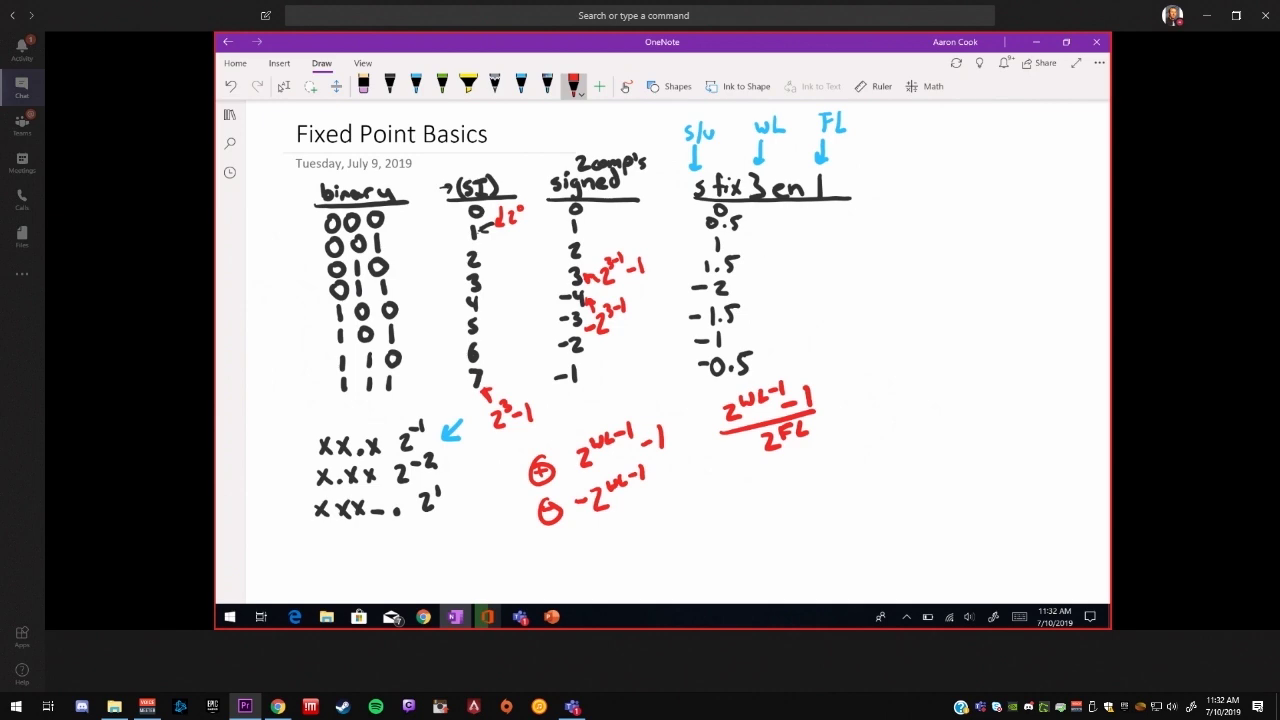
- Work an example beside 1.5: (2^(3−1)−1)/2^1 = 1.5, with an arrow at −2
mouse_move(762, 250)
left_mouse_down()
mouse_move(772, 263)
mouse_move(782, 242)
left_mouse_up()
mouse_move(786, 234)
left_mouse_down()
mouse_move(786, 246)
mouse_move(821, 250)
mouse_move(810, 281)
mouse_move(812, 270)
left_mouse_up()
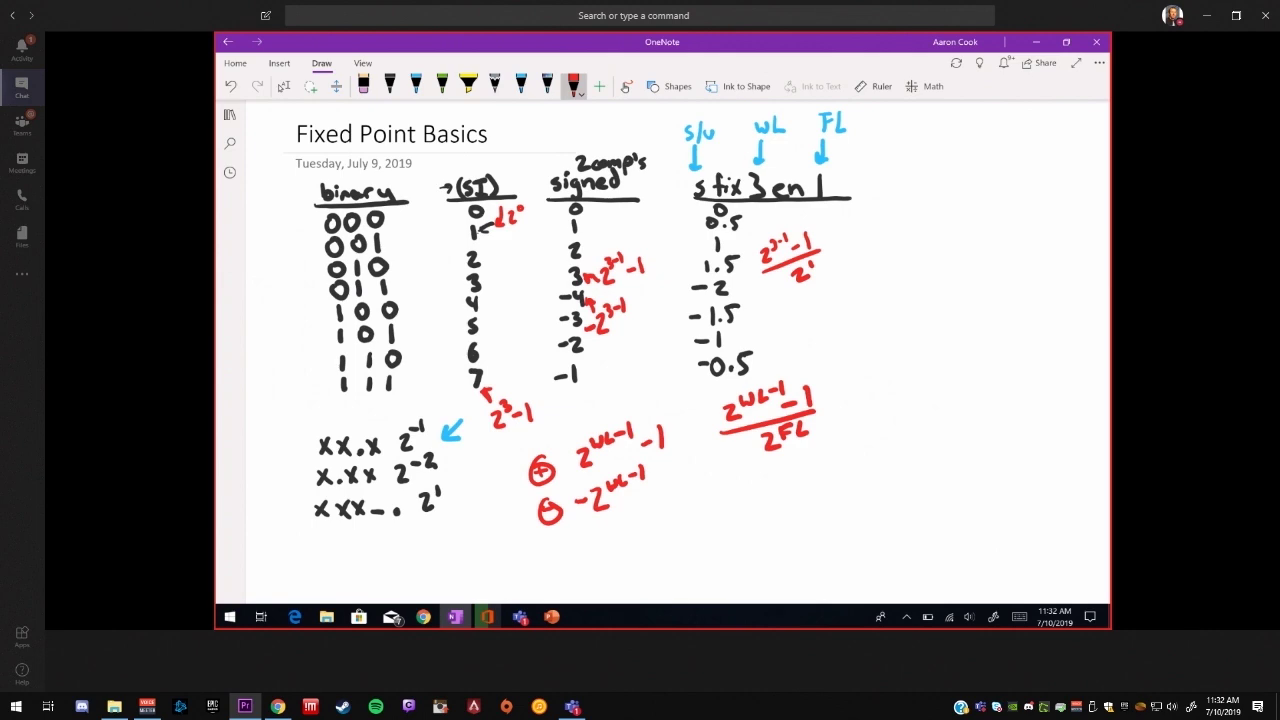
mouse_move(769, 298)
left_mouse_down()
mouse_move(800, 298)
mouse_move(811, 298)
mouse_move(805, 311)
mouse_move(826, 304)
mouse_move(822, 336)
left_mouse_up()
mouse_move(822, 309)
left_mouse_down()
mouse_move(865, 298)
mouse_move(884, 308)
left_mouse_up()
left_click_drag(831, 246, 842, 245)
left_click_drag(832, 252, 863, 251)
left_click(859, 251)
left_click_drag(868, 229, 882, 225)
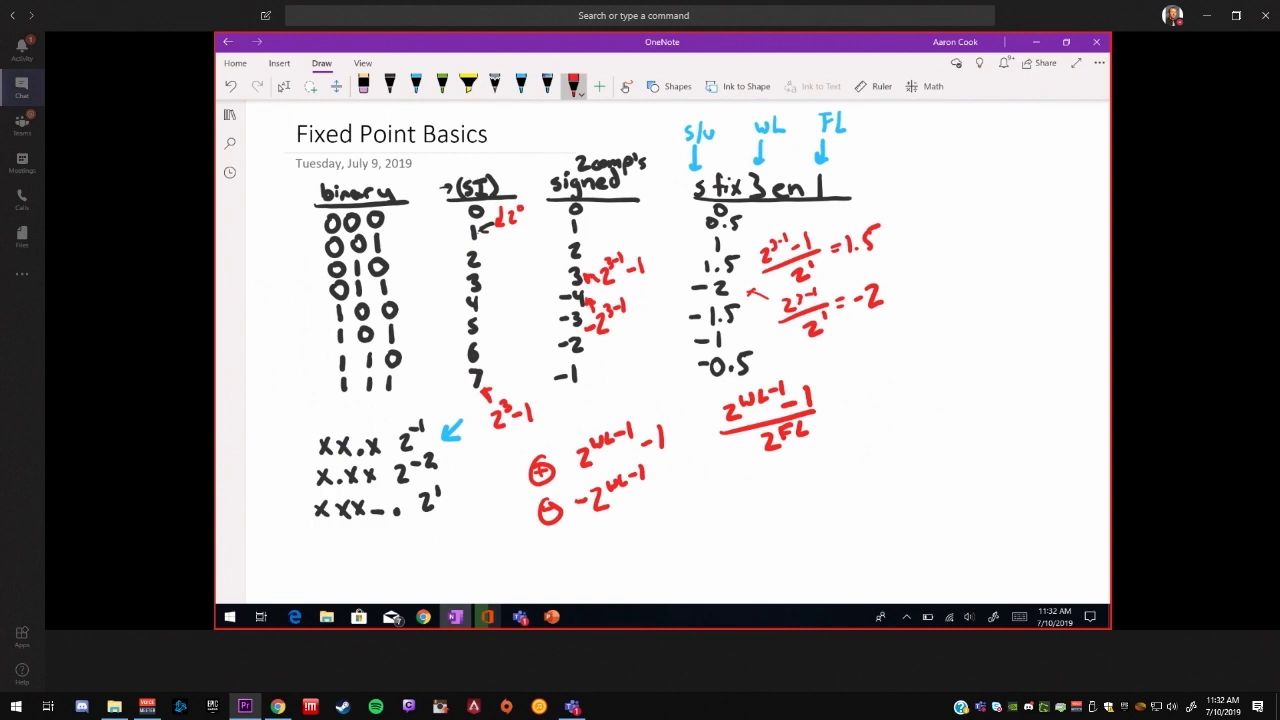
- Erase the worked example fractions and arrow
left_click_drag(762, 255, 820, 260)
mouse_move(748, 290)
left_mouse_down()
mouse_move(793, 253)
mouse_move(805, 258)
mouse_move(806, 325)
mouse_move(877, 264)
mouse_move(824, 315)
left_mouse_up()
left_click(573, 86)
- Write in red beside 0.5 that the step d 0.5 = 1/2^FL
left_click_drag(768, 214, 793, 223)
mouse_move(806, 208)
left_mouse_down()
mouse_move(798, 224)
mouse_move(829, 209)
left_mouse_up()
left_click_drag(816, 218, 850, 230)
mouse_move(870, 202)
left_mouse_down()
mouse_move(855, 233)
mouse_move(866, 234)
left_mouse_up()
mouse_move(877, 212)
left_mouse_down()
mouse_move(867, 220)
mouse_move(892, 234)
mouse_move(858, 242)
mouse_move(862, 252)
left_mouse_up()
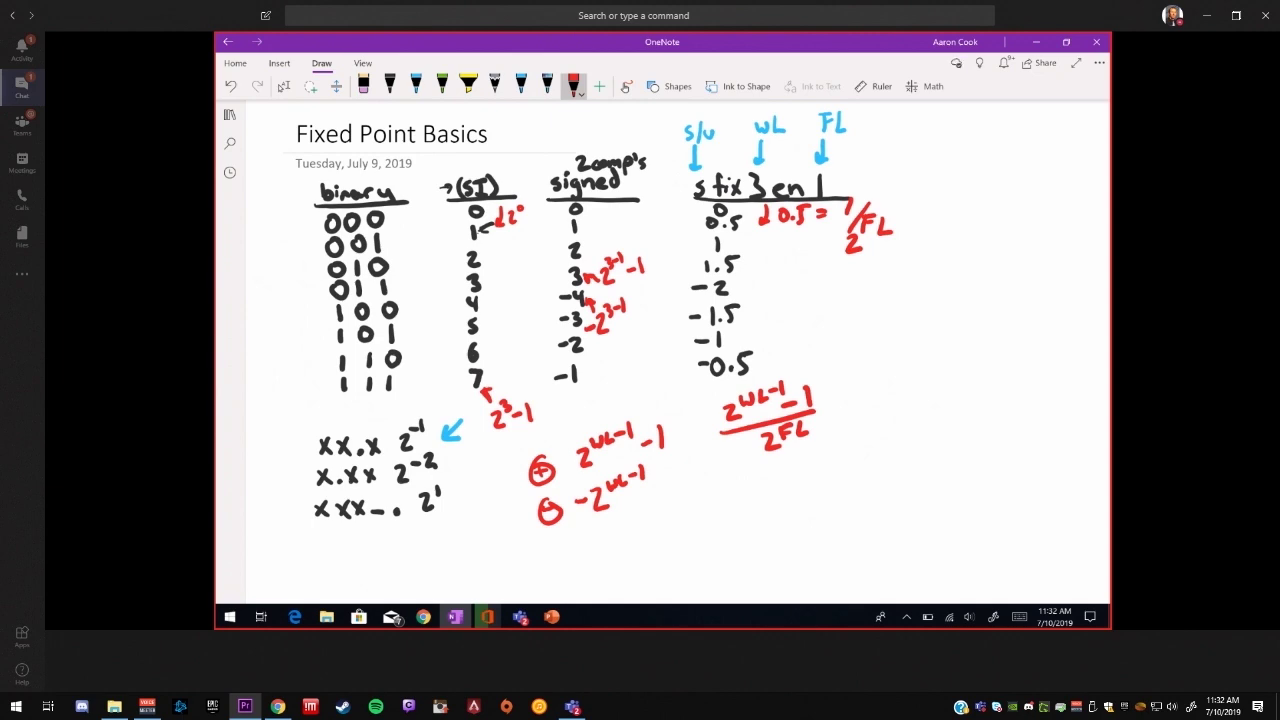
- Write the minimum value −2^(WL−1)/2^FL below the maximum formula
mouse_move(724, 477)
left_mouse_down()
mouse_move(742, 489)
mouse_move(757, 467)
mouse_move(780, 466)
left_mouse_up()
left_click_drag(786, 453, 787, 464)
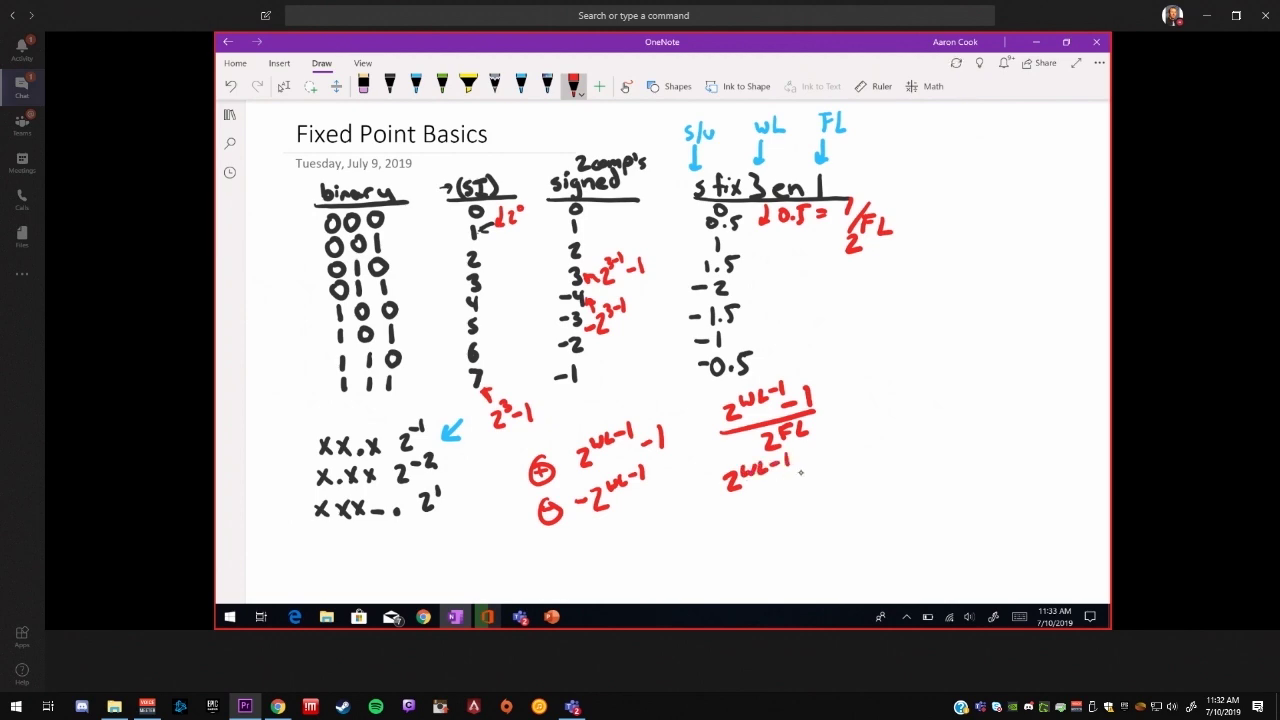
left_click_drag(716, 505, 798, 478)
mouse_move(697, 486)
left_mouse_down()
mouse_move(715, 482)
mouse_move(756, 526)
mouse_move(780, 489)
left_mouse_up()
left_click_drag(768, 500, 797, 499)
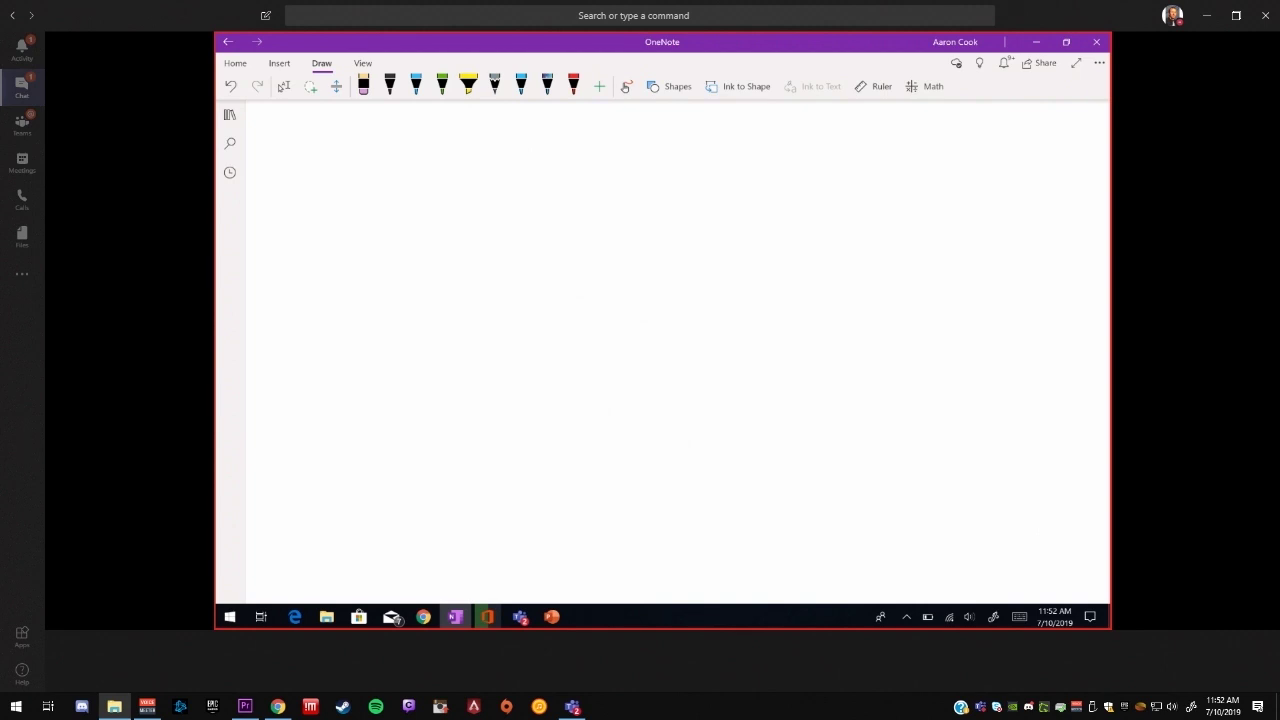
left_click(390, 86)
- Handwrite the binary addition 010 + 011 = 111 with the carry, noting 111 = 7
left_click_drag(358, 172, 356, 174)
mouse_move(384, 174)
left_mouse_down()
mouse_move(384, 196)
mouse_move(416, 174)
left_mouse_up()
left_click_drag(358, 212, 391, 232)
left_click_drag(419, 210, 421, 230)
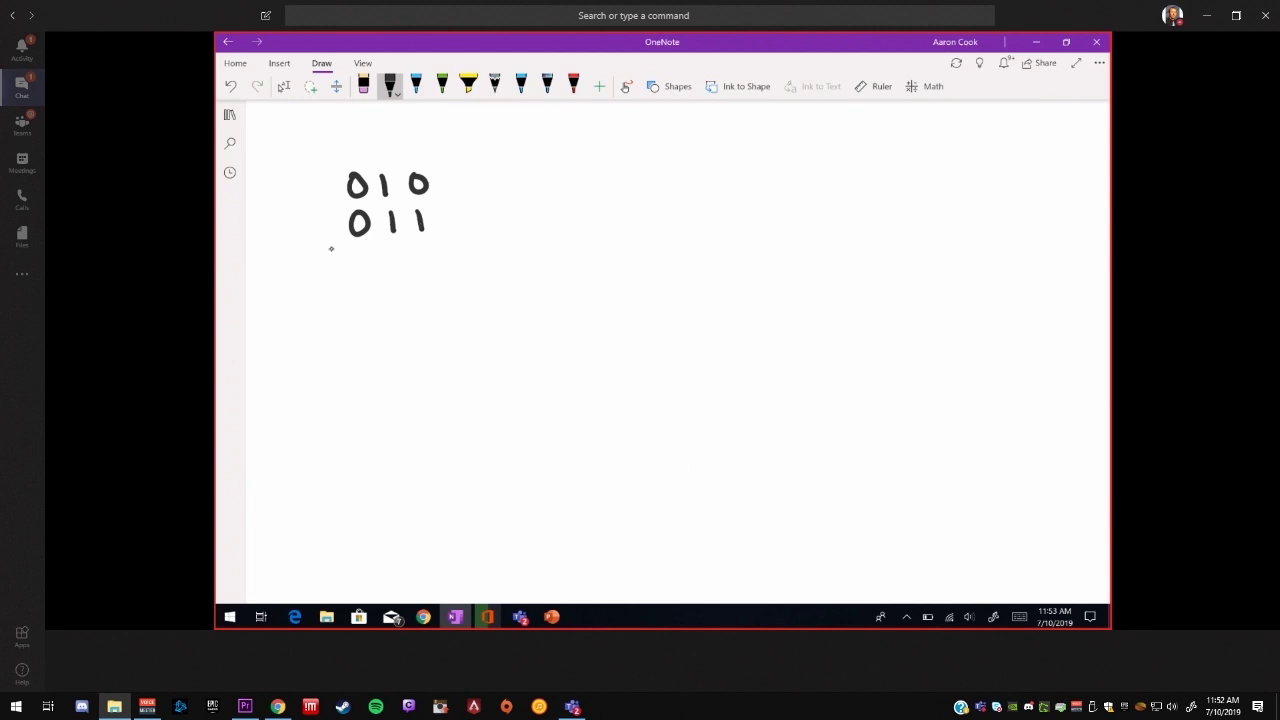
left_click_drag(322, 249, 468, 255)
left_click_drag(310, 212, 329, 212)
left_click_drag(319, 204, 319, 222)
mouse_move(425, 260)
left_mouse_down()
mouse_move(427, 280)
mouse_move(401, 282)
left_mouse_up()
left_click_drag(353, 145, 353, 160)
left_click_drag(365, 259, 365, 281)
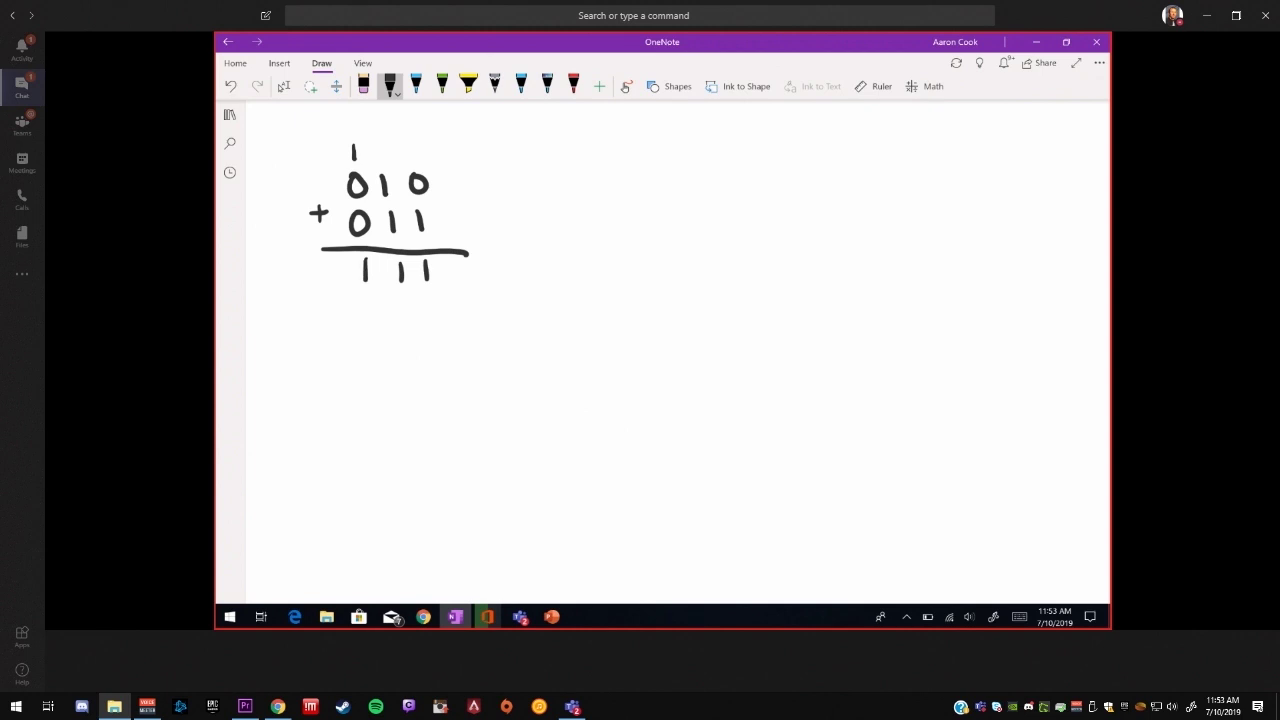
left_click_drag(450, 267, 462, 275)
mouse_move(474, 262)
left_mouse_down()
mouse_move(489, 261)
mouse_move(481, 284)
left_mouse_up()
- Write the aligned fixed-point sum 1100.0 + 11.0 = 1111.0
mouse_move(627, 174)
left_mouse_down()
mouse_move(697, 183)
mouse_move(692, 171)
mouse_move(710, 190)
mouse_move(733, 181)
left_mouse_up()
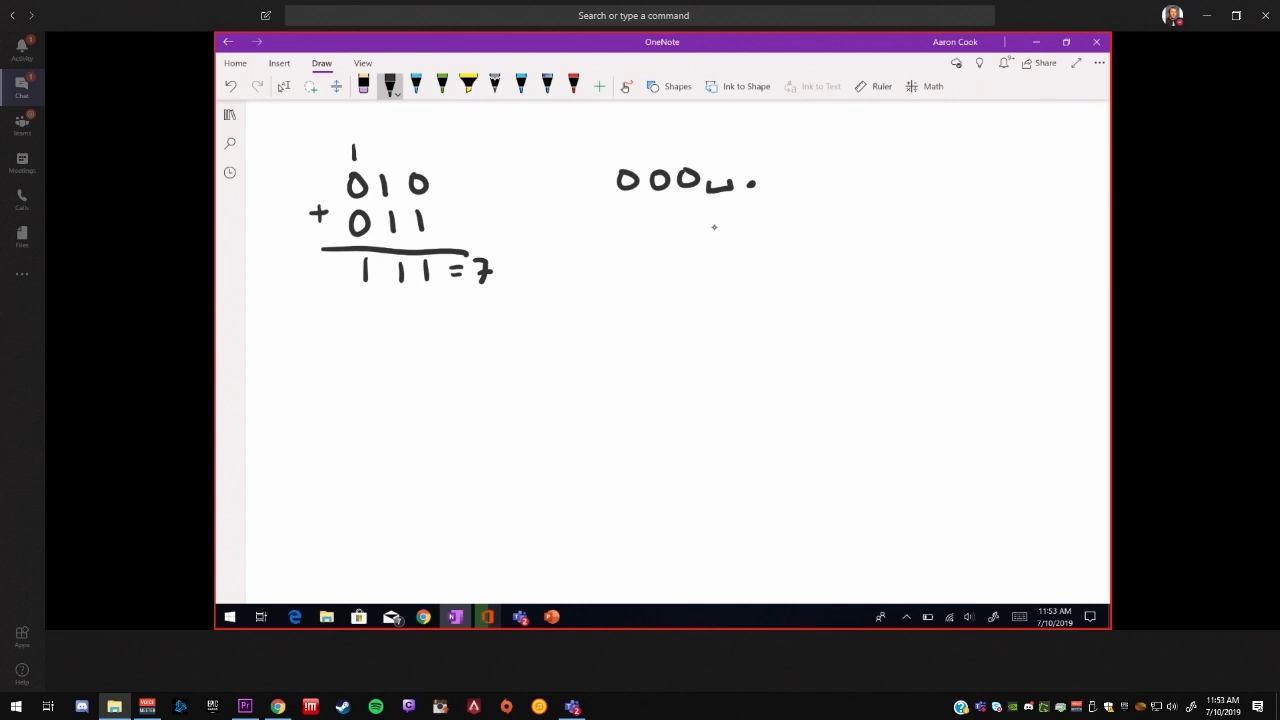
left_click_drag(689, 220, 775, 210)
left_click(749, 227)
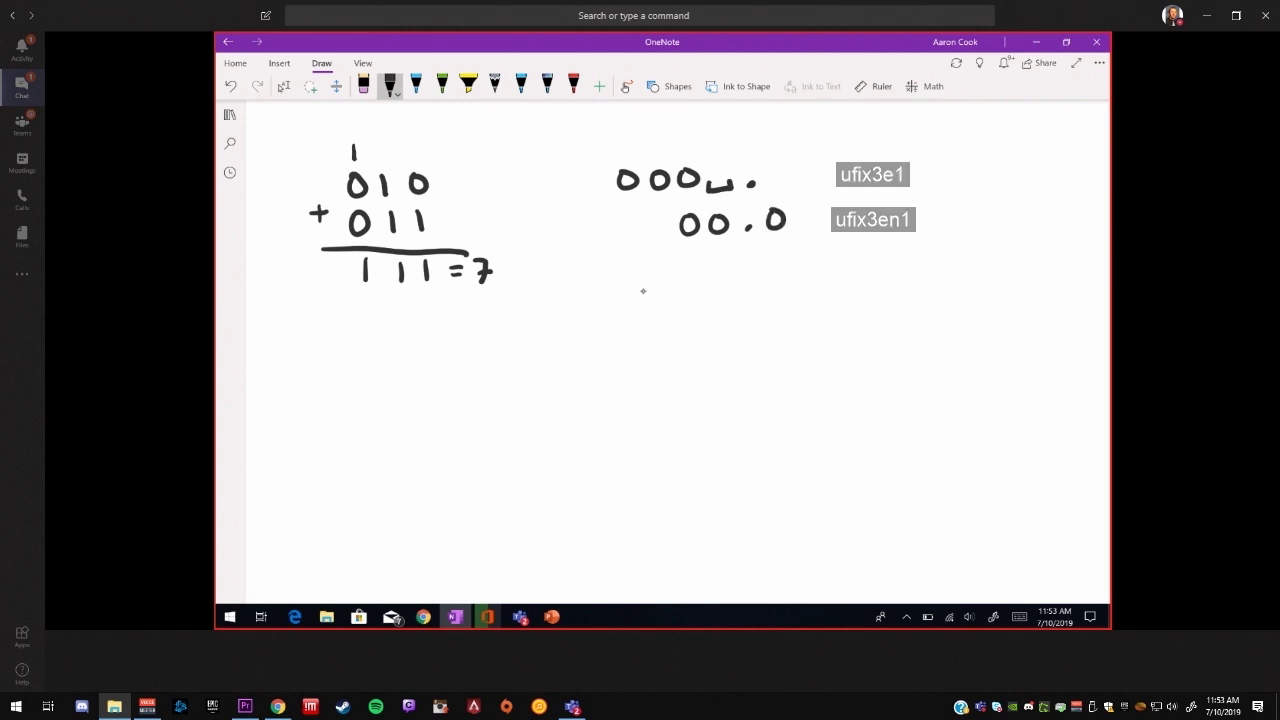
mouse_move(619, 290)
left_mouse_down()
mouse_move(619, 310)
mouse_move(670, 307)
mouse_move(676, 290)
mouse_move(671, 338)
mouse_move(756, 318)
left_mouse_up()
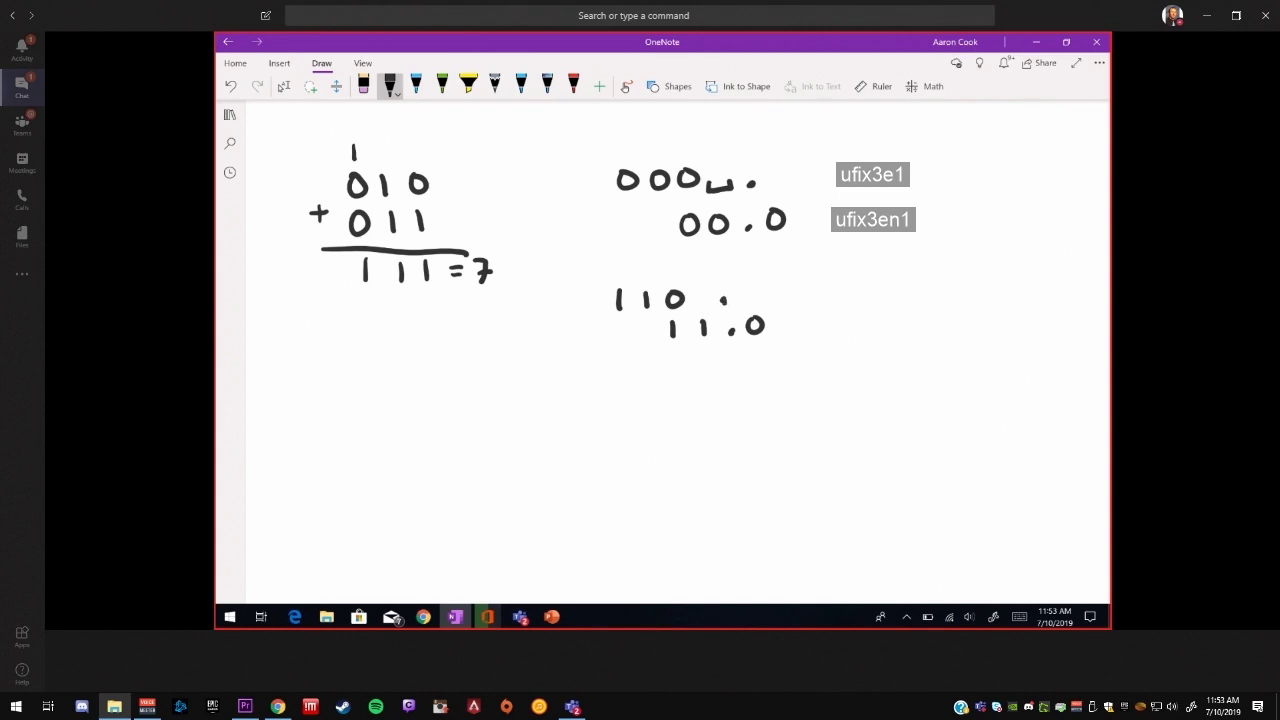
mouse_move(702, 286)
left_mouse_down()
mouse_move(698, 305)
mouse_move(703, 288)
left_mouse_up()
mouse_move(746, 285)
left_mouse_down()
mouse_move(740, 298)
mouse_move(746, 286)
left_mouse_up()
mouse_move(580, 355)
left_mouse_down()
mouse_move(801, 346)
mouse_move(617, 384)
left_mouse_up()
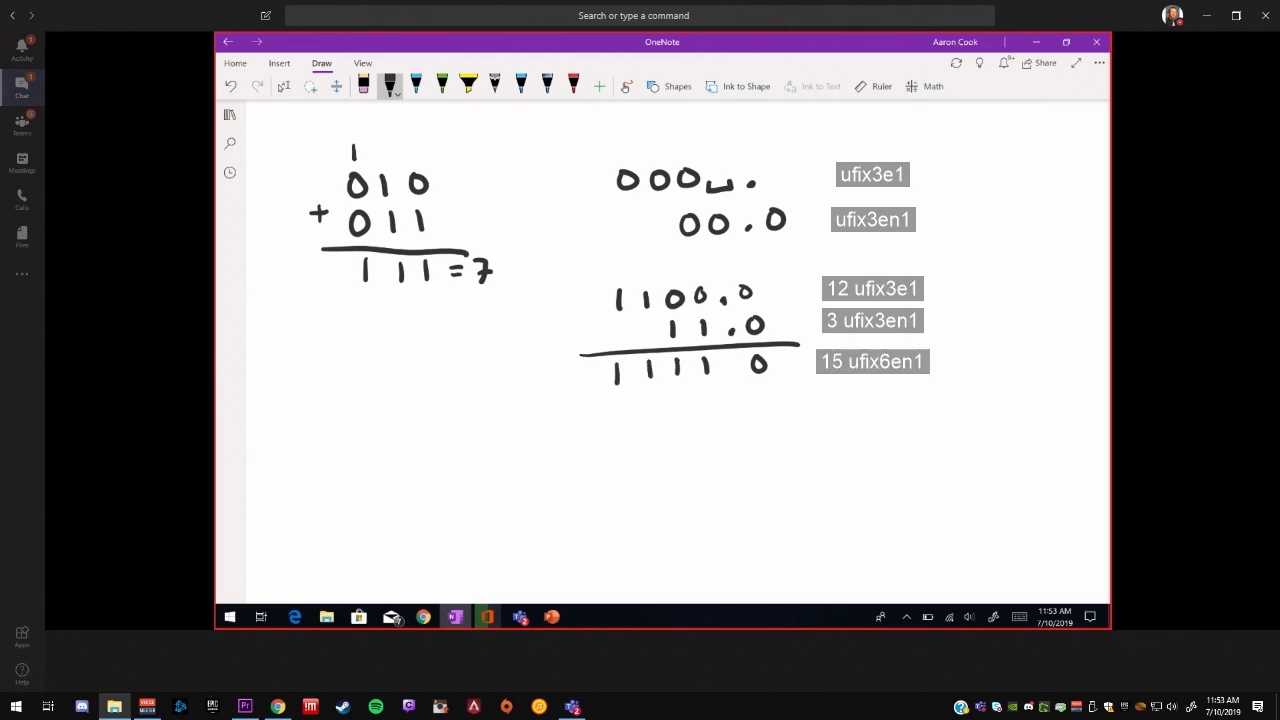
left_click(731, 369)
left_click_drag(574, 327, 592, 327)
left_click_drag(585, 322, 585, 338)
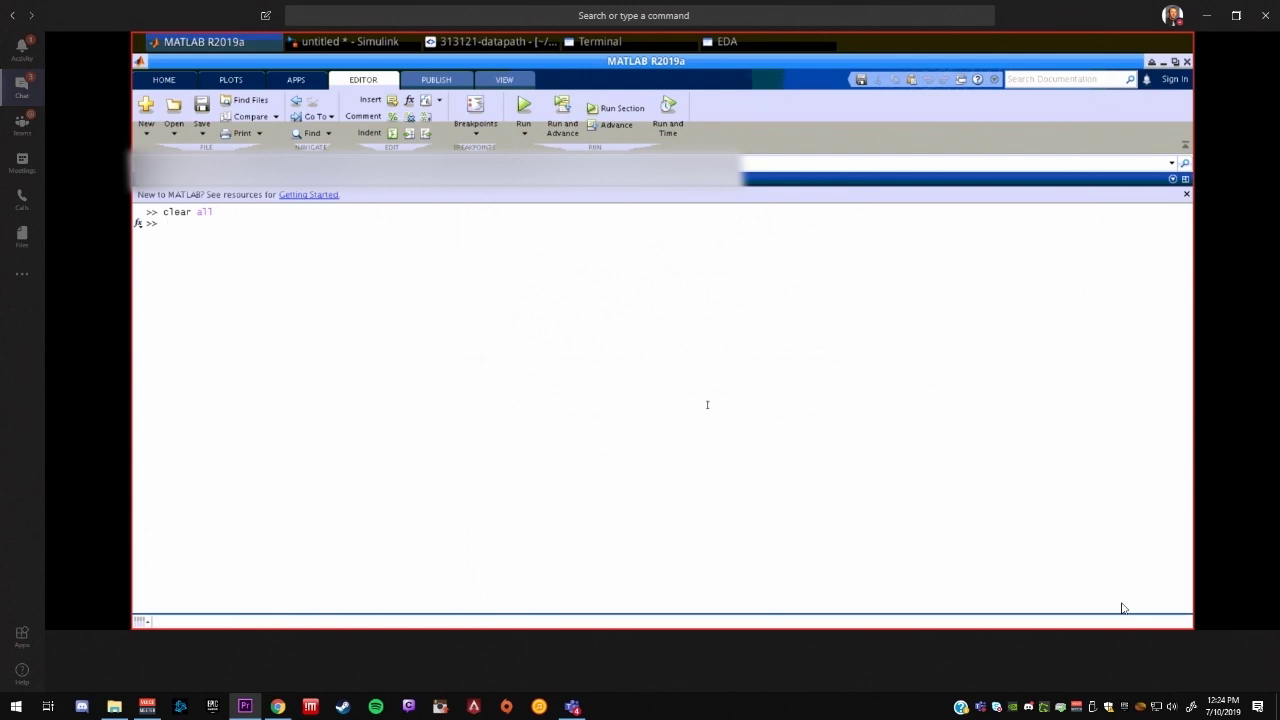
- Create a=fi(0,0,3,1), an unsigned 3-bit value with one fraction bit
type("fi(")
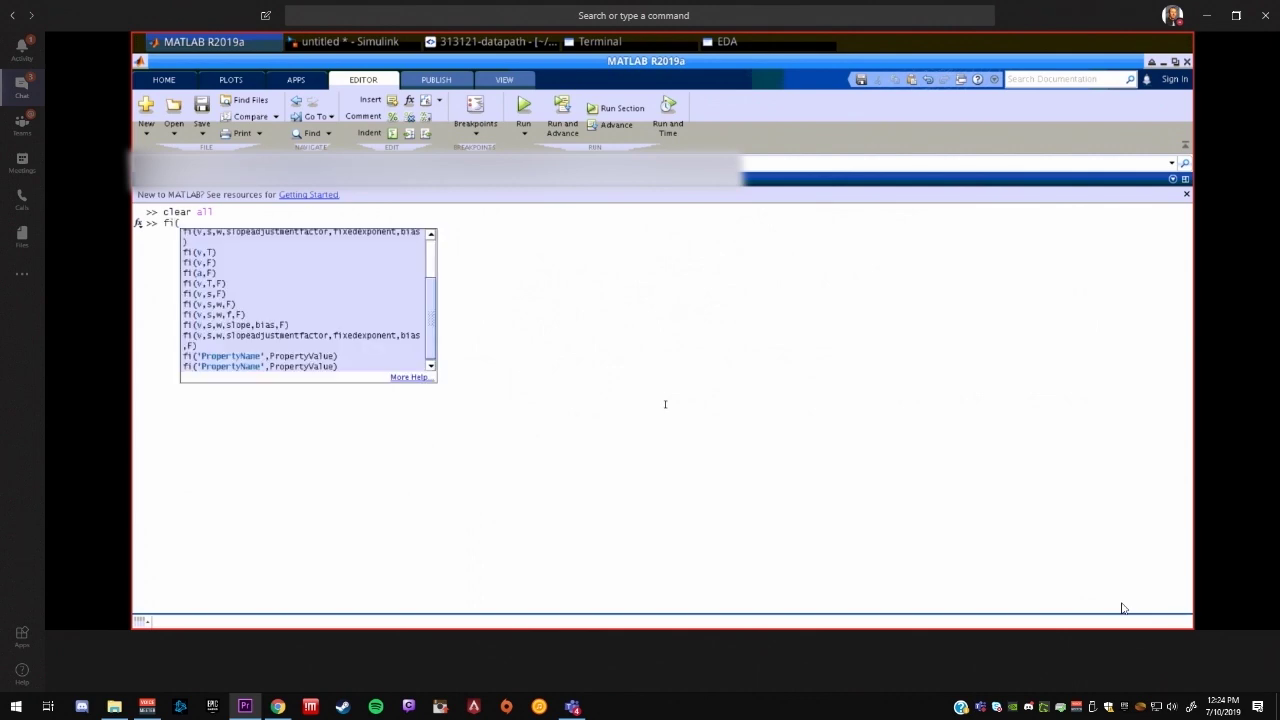
type("0,")
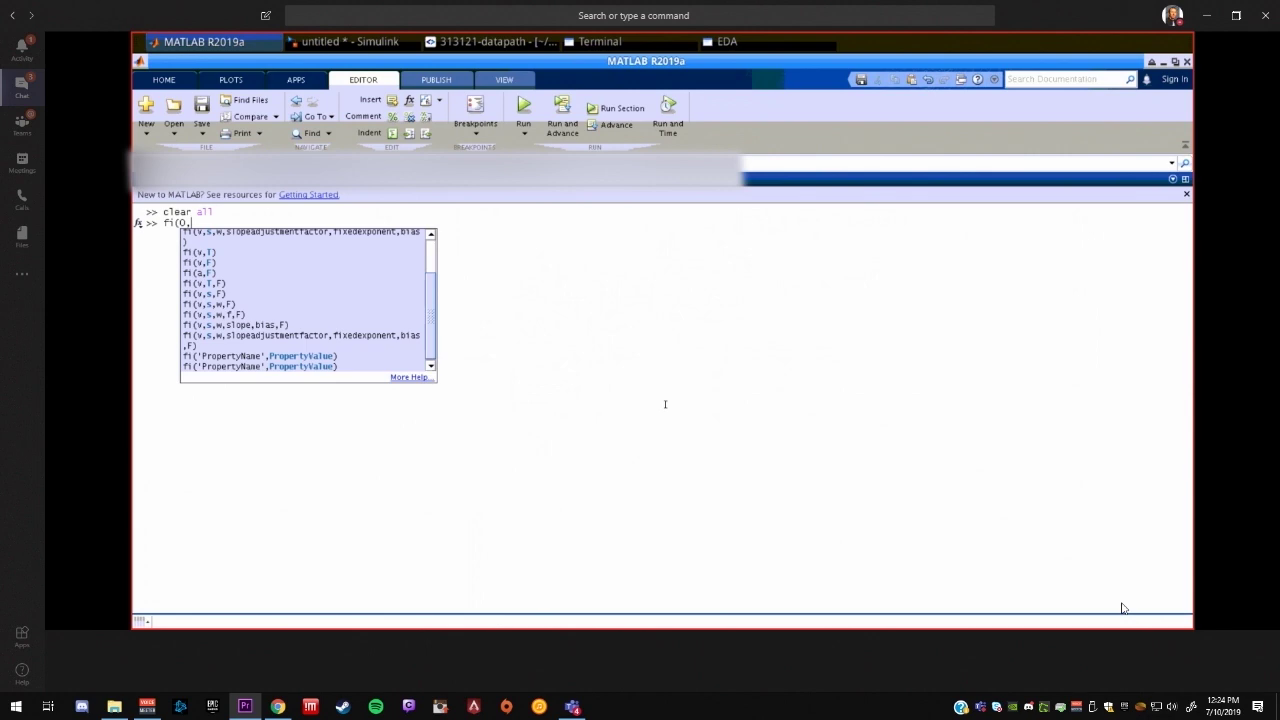
type("0,")
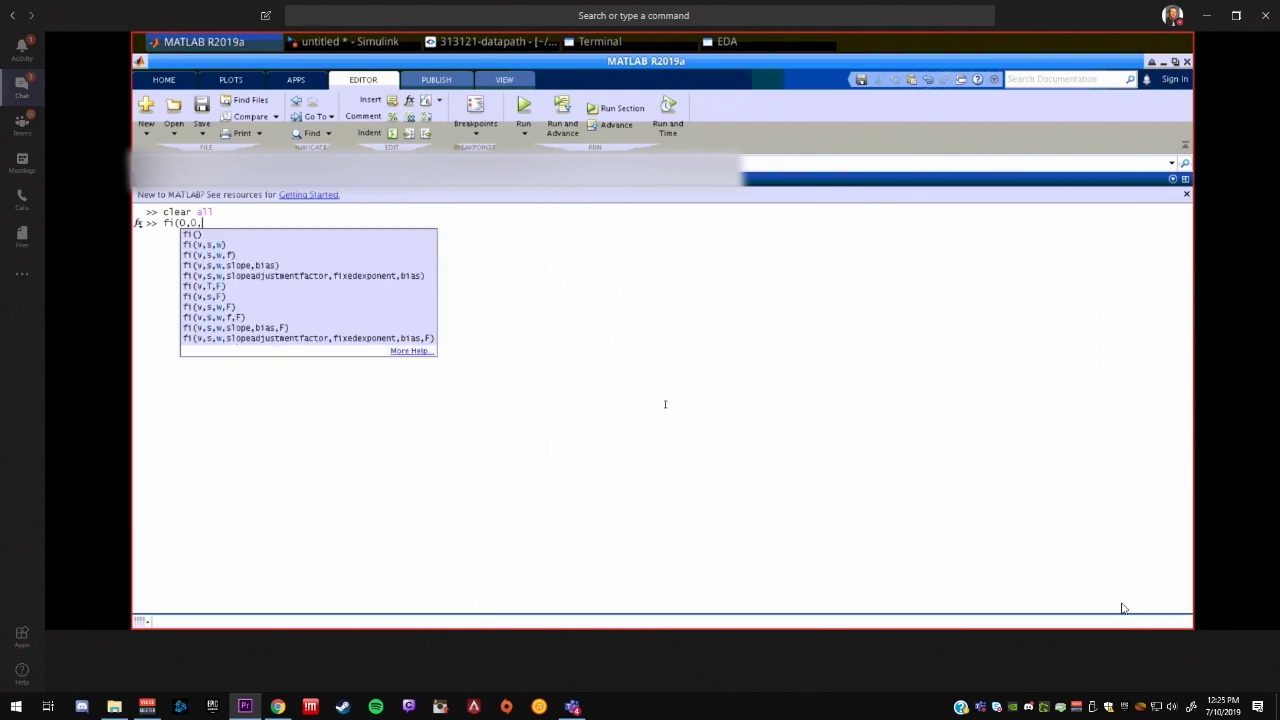
type("3,")
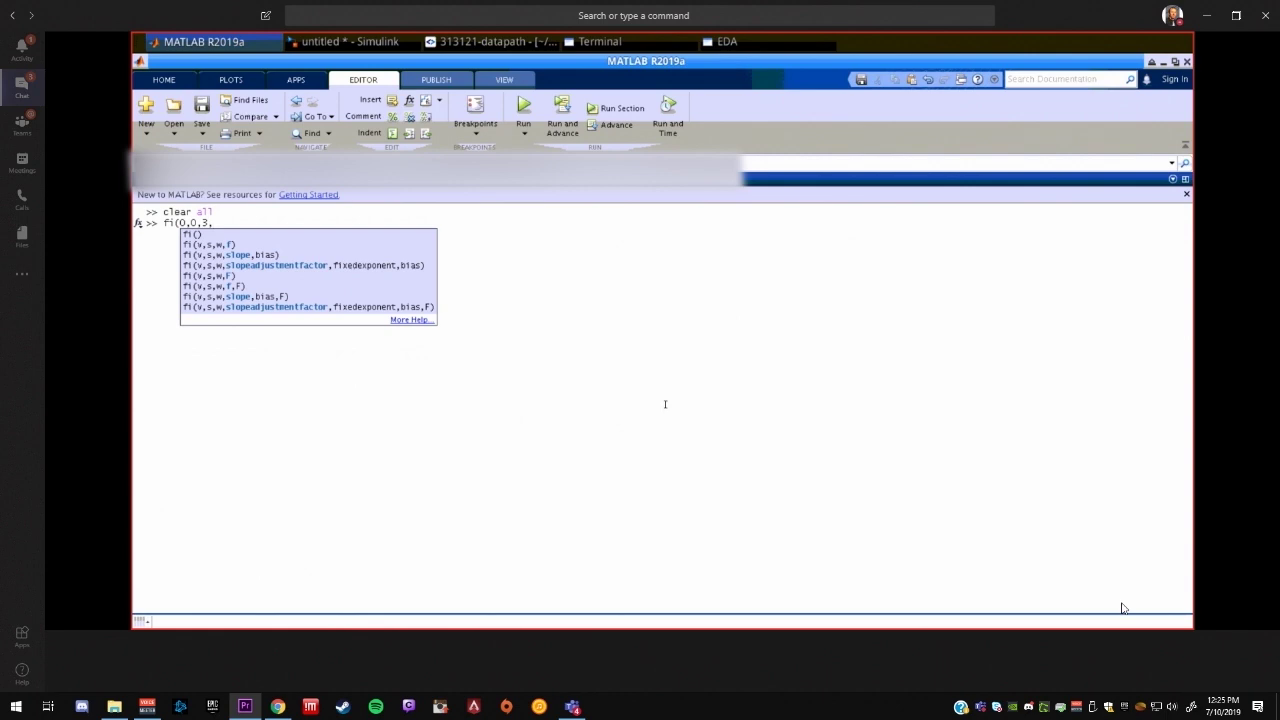
type("1)")
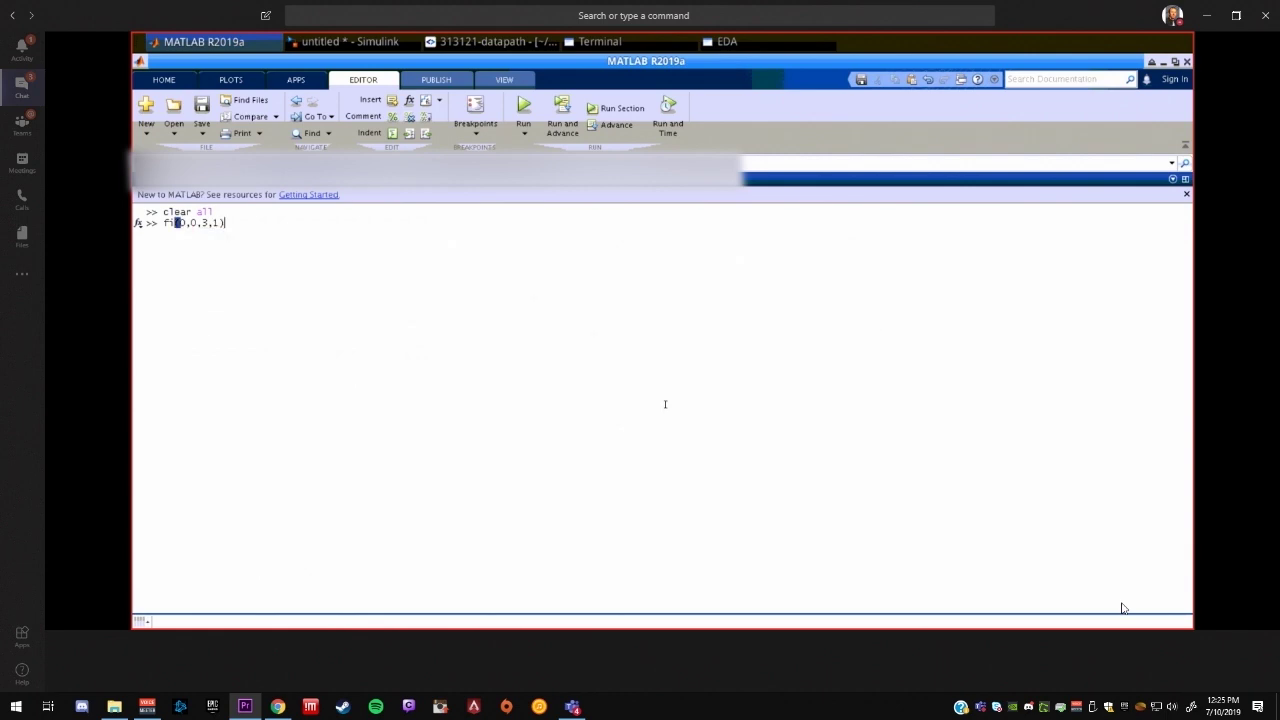
key("Return")
key("Up")
key("Left")
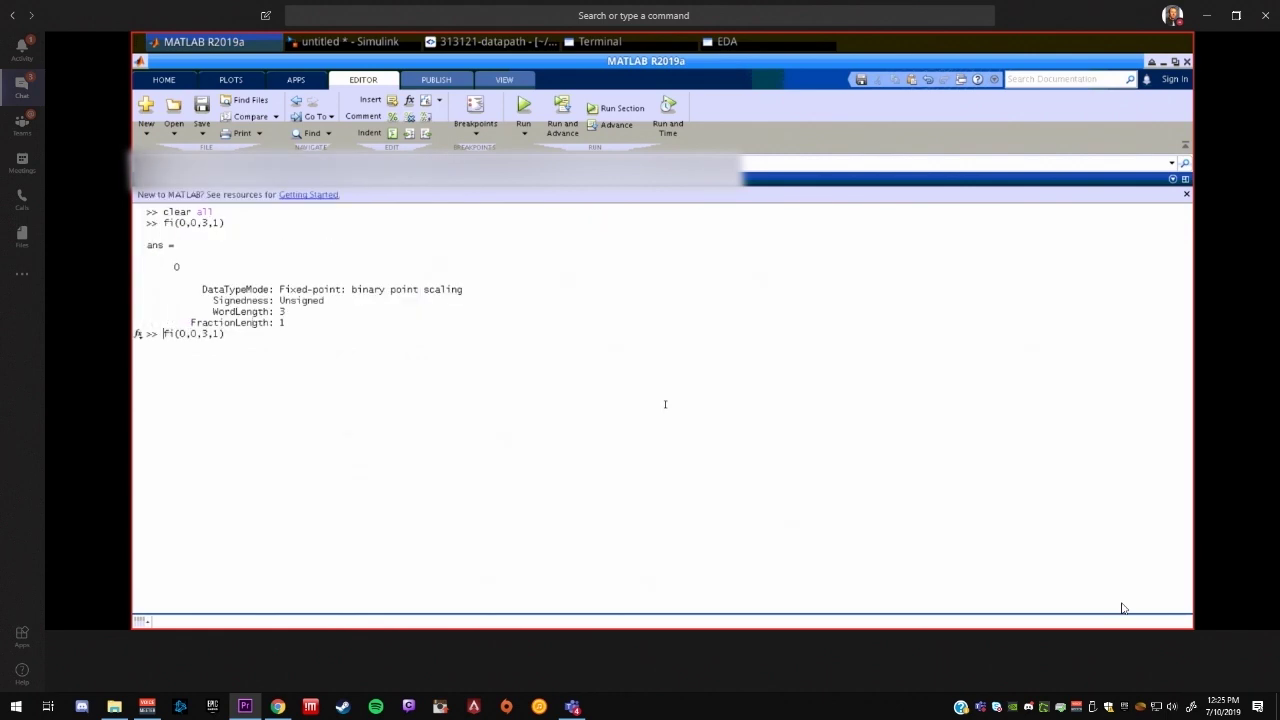
type("a=")
key("Return")
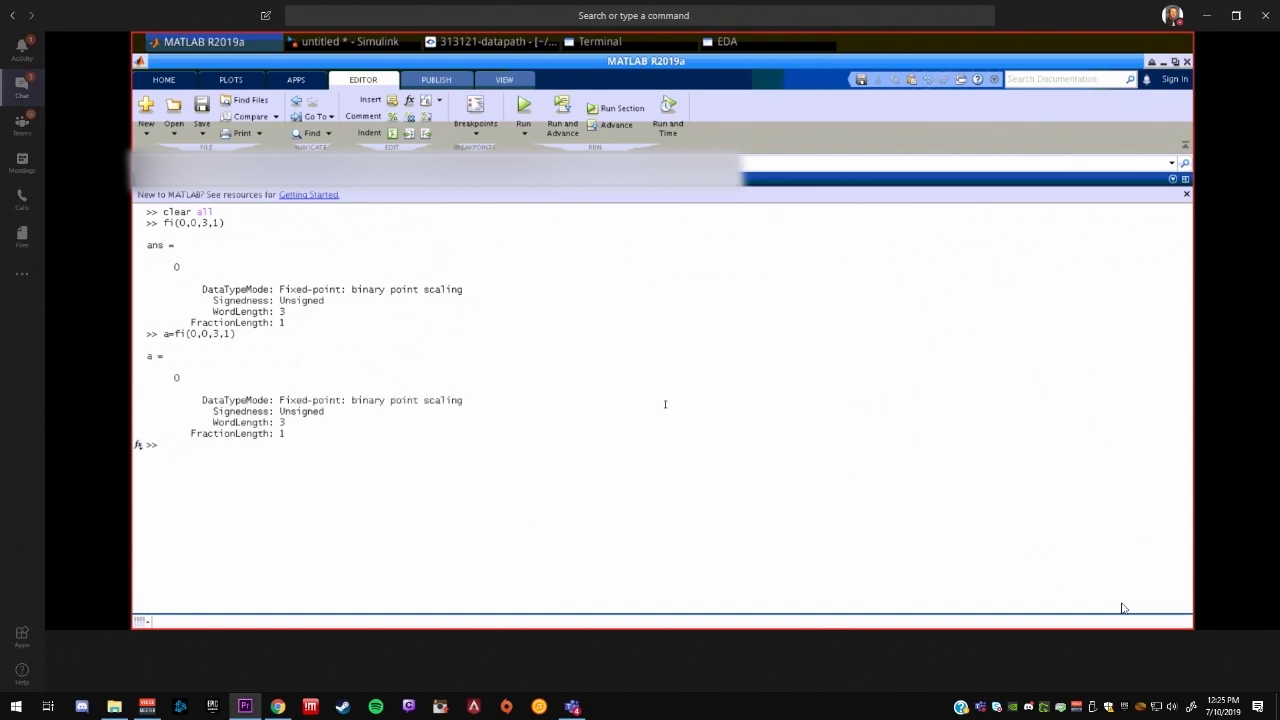
- Confirm class(a) is 'embedded.fi' and browse a's members with tab completion
type("a")
key("BackSpace")
type("class(a)")
key("Return")
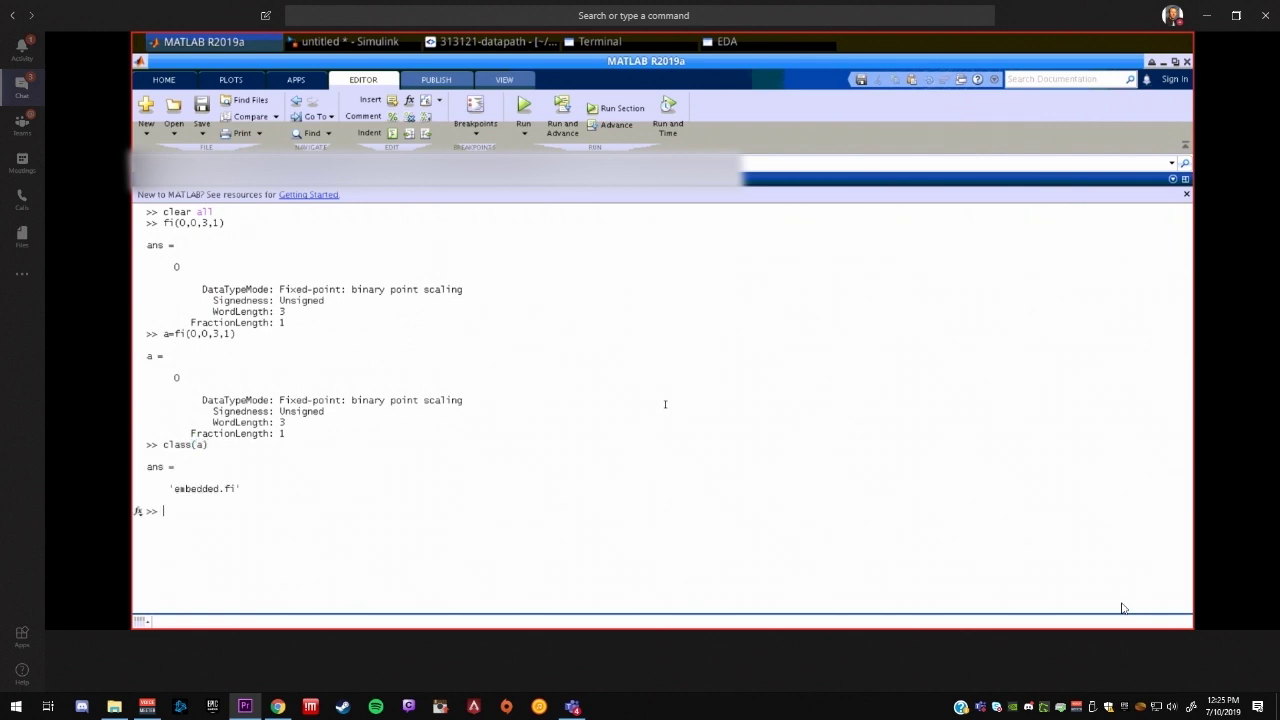
type("a.")
key("Tab")
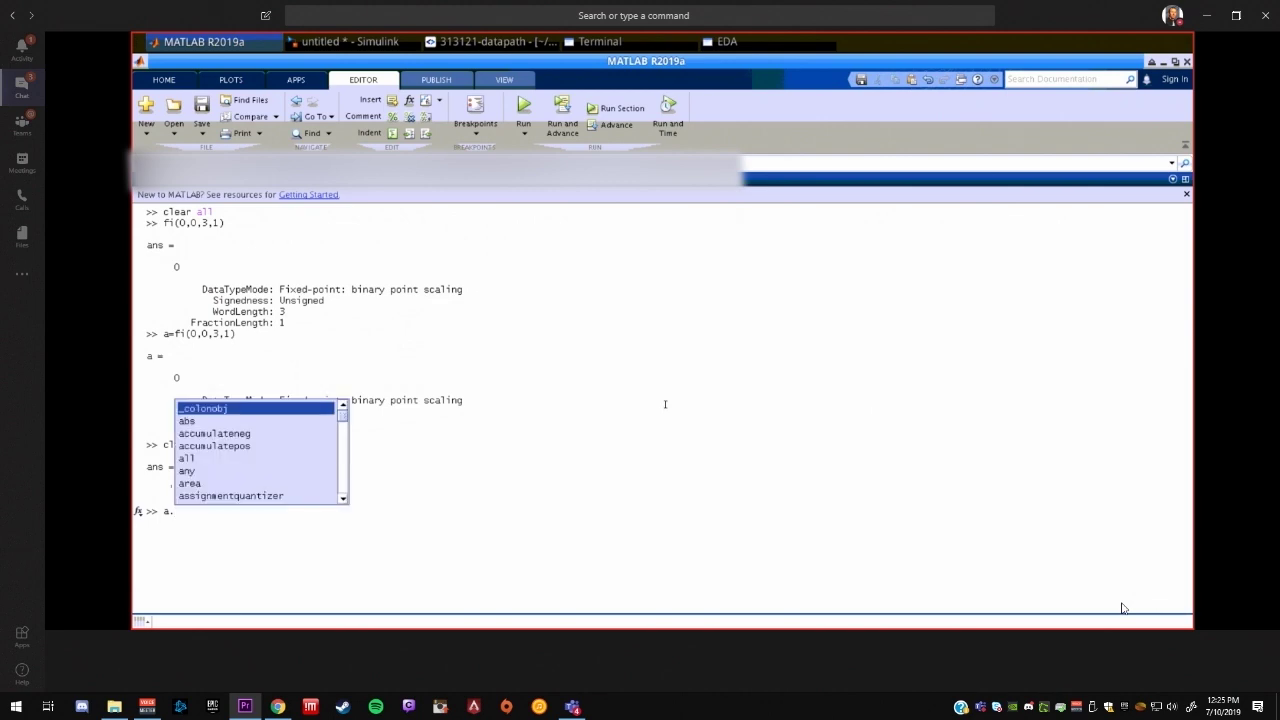
key("Down")
key("Down")
key("Down")
key("Down")
key("Down")
key("Down")
key("Down")
key("Down")
key("Down")
key("Down")
key("Down")
key("Down")
key("Down")
key("Down")
key("Down")
key("Down")
key("Down")
key("Down")
key("Down")
key("Down")
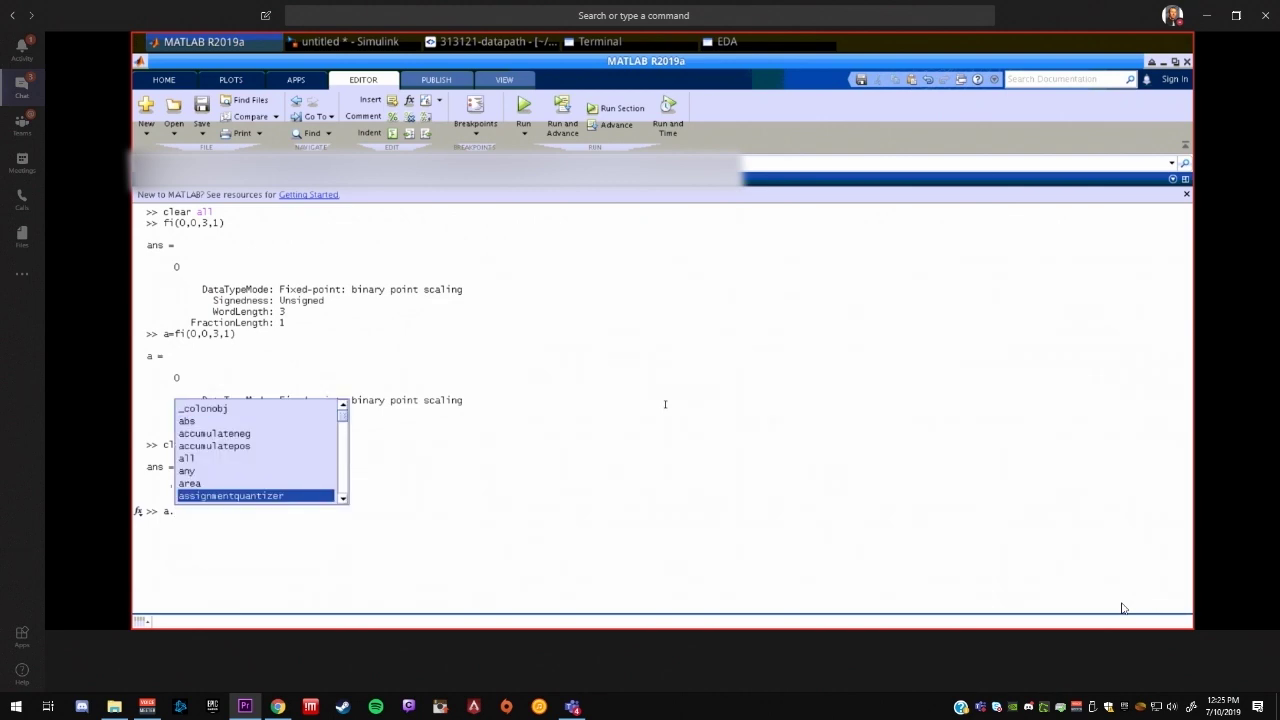
key("Down")
key("Down")
key("Down")
key("Down")
key("Down")
key("Down")
key("Down")
key("Down")
key("Down")
key("Down")
key("Down")
key("Down")
key("Down")
key("Down")
key("Down")
key("Down")
key("Down")
key("Down")
key("Down")
key("Down")
key("Down")
key("Down")
key("Down")
key("Down")
key("Down")
key("Down")
key("Down")
key("Down")
key("Down")
key("Down")
key("Down")
key("Down")
key("Down")
key("Down")
key("Down")
key("Down")
key("Down")
key("Down")
key("Down")
key("Down")
key("Down")
key("Down")
key("Down")
key("Down")
key("Down")
key("Escape")
key("BackSpace")
key("BackSpace")
- Show eps(a) as 0.5 and range(a) as 0 to 3.5
type("eps(a)")
key("Return")
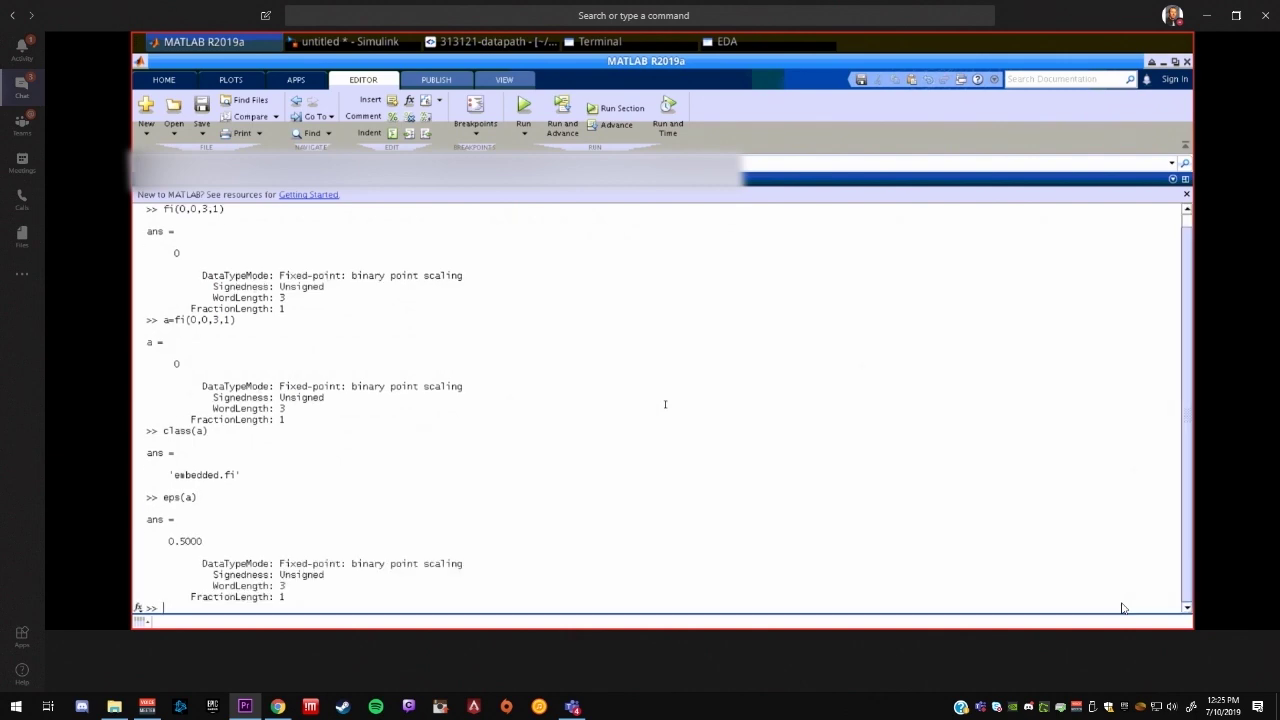
type("range(a)")
key("Return")
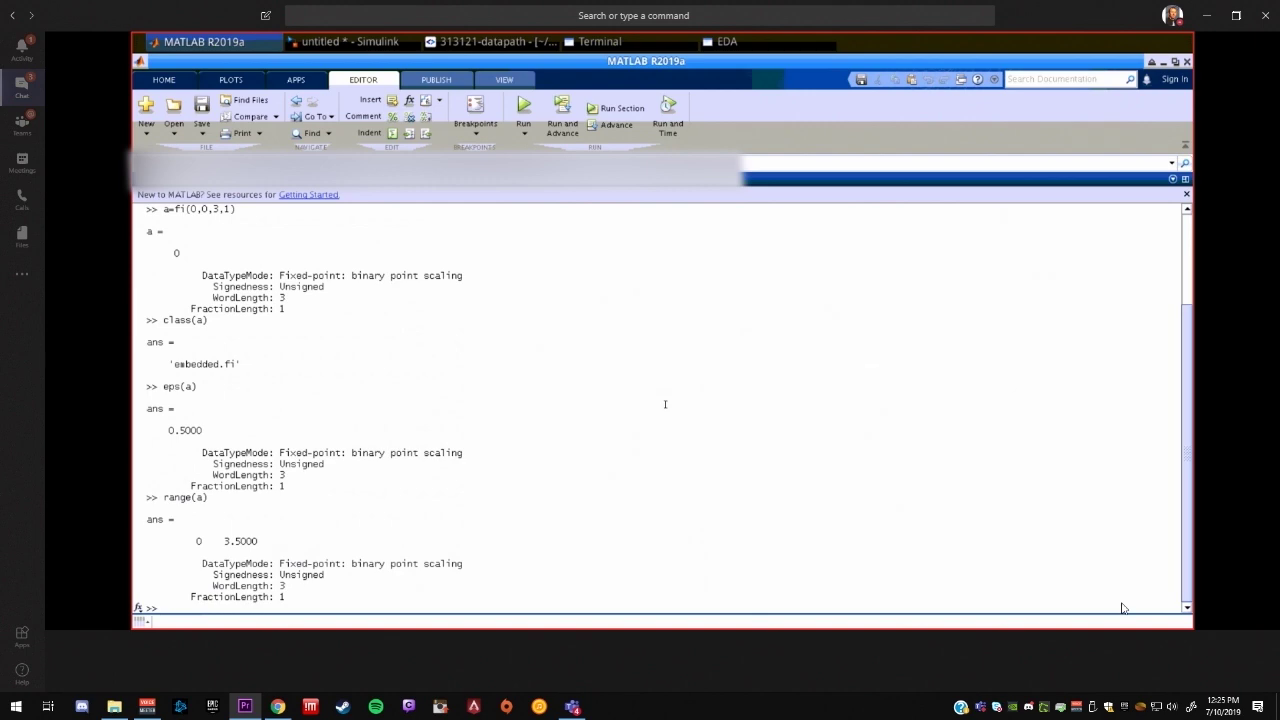
- Redefine a as signed with a=fi(0,1,3,1)
key("Up")
key("Up")
key("Up")
key("Up")
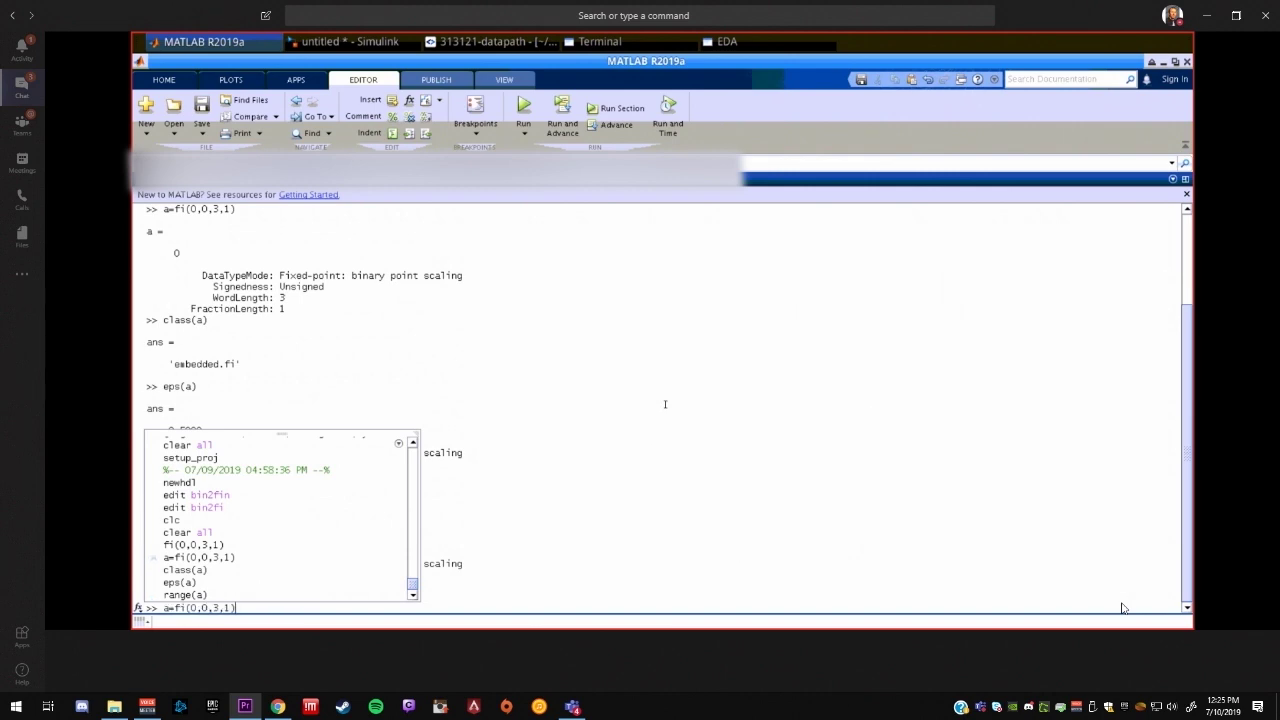
key("Left")
key("Left")
key("Left")
key("BackSpace")
type("1")
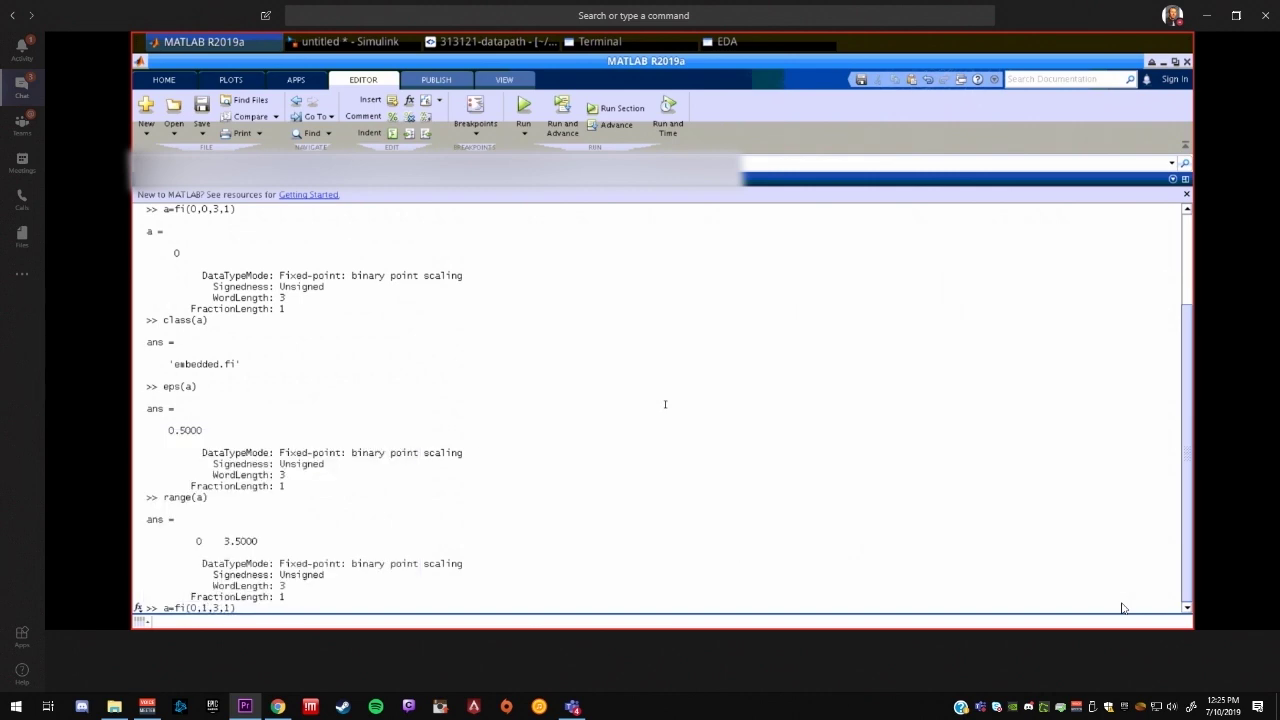
key("Return")
- Show the signed range −2 to 1.5, eps(a), and the sum a+a
type("range(a)")
key("Return")
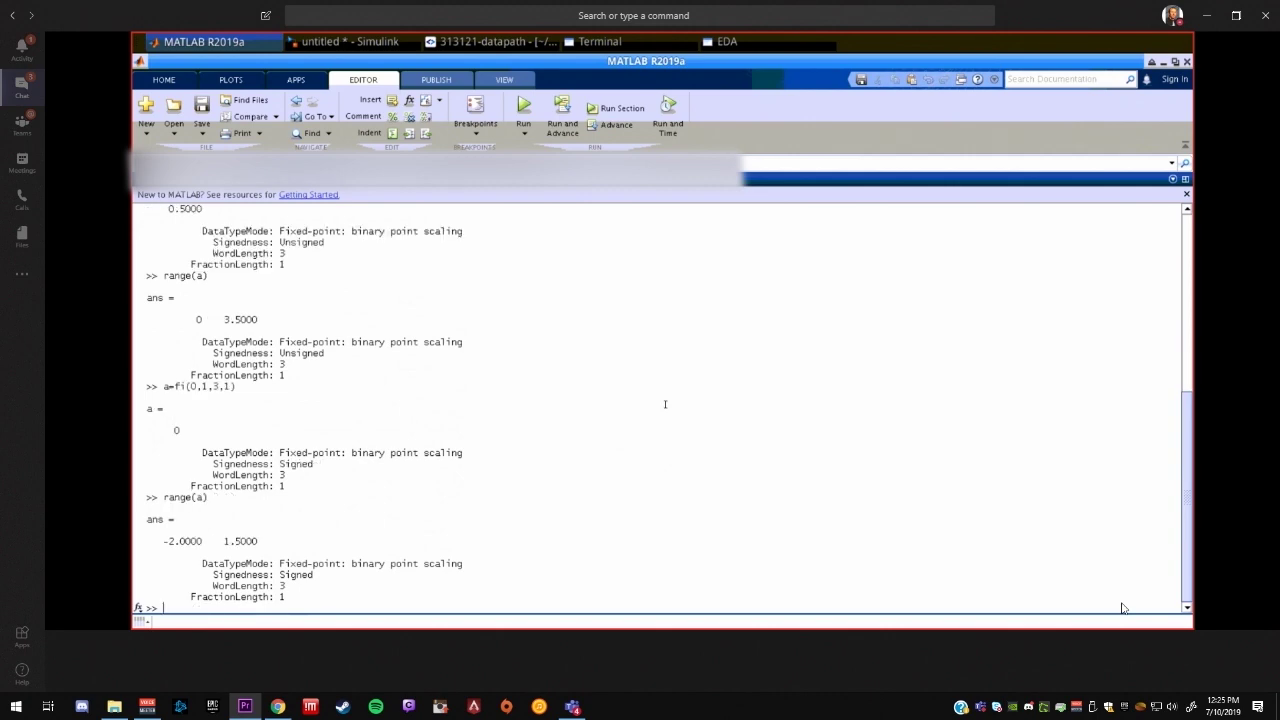
type("eps(a)")
key("Return")
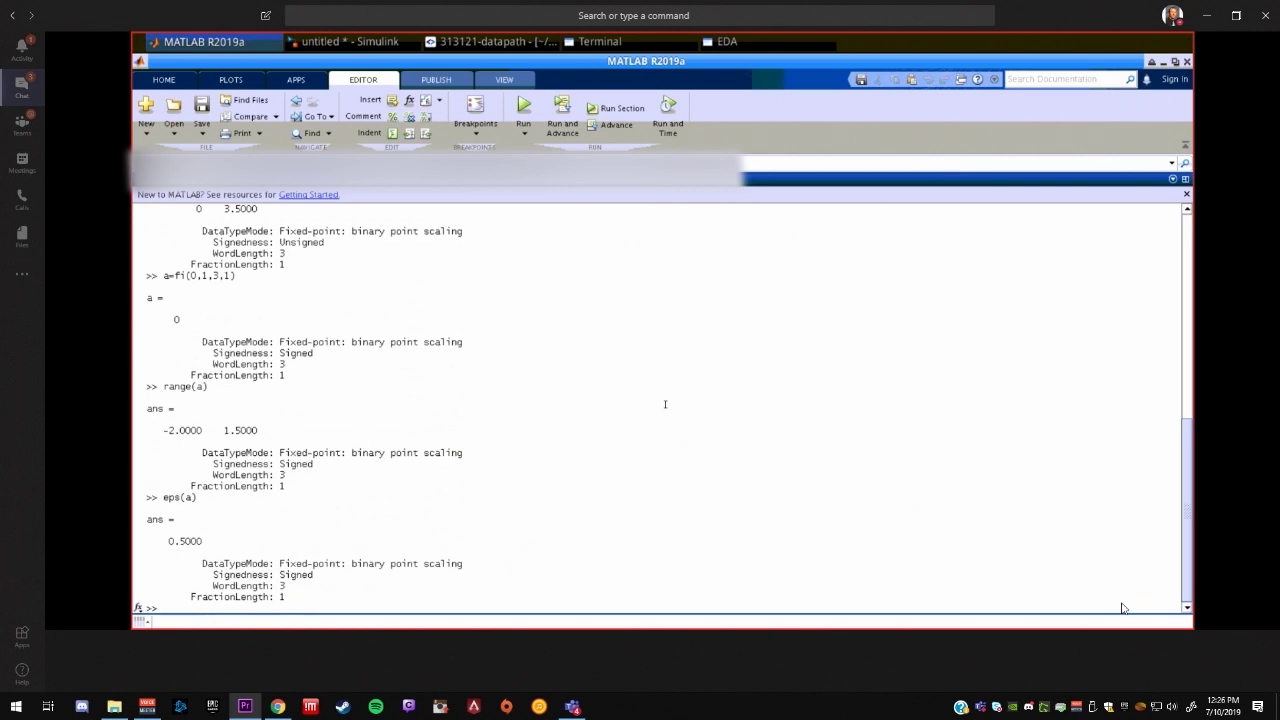
type("a+a")
key("Return")
- Display a in binary with a.bin, in decimal with a.dec, and as double(a)
type("a.bin")
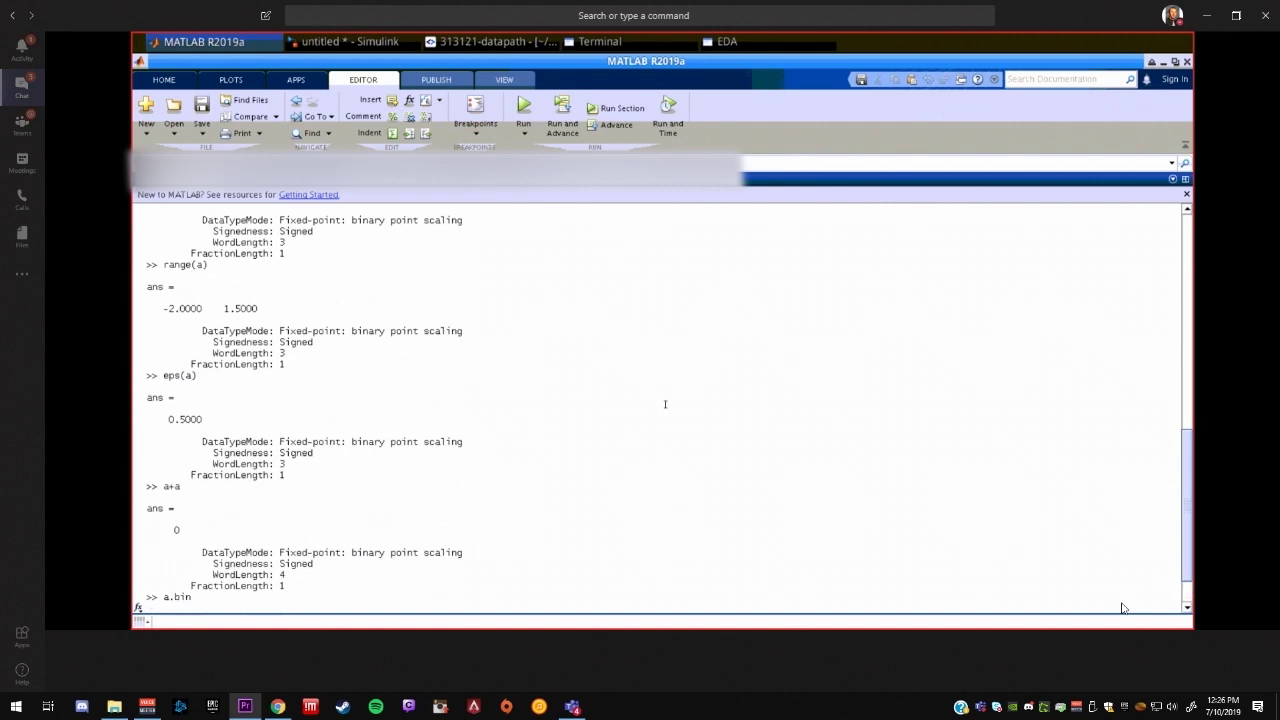
key("Return")
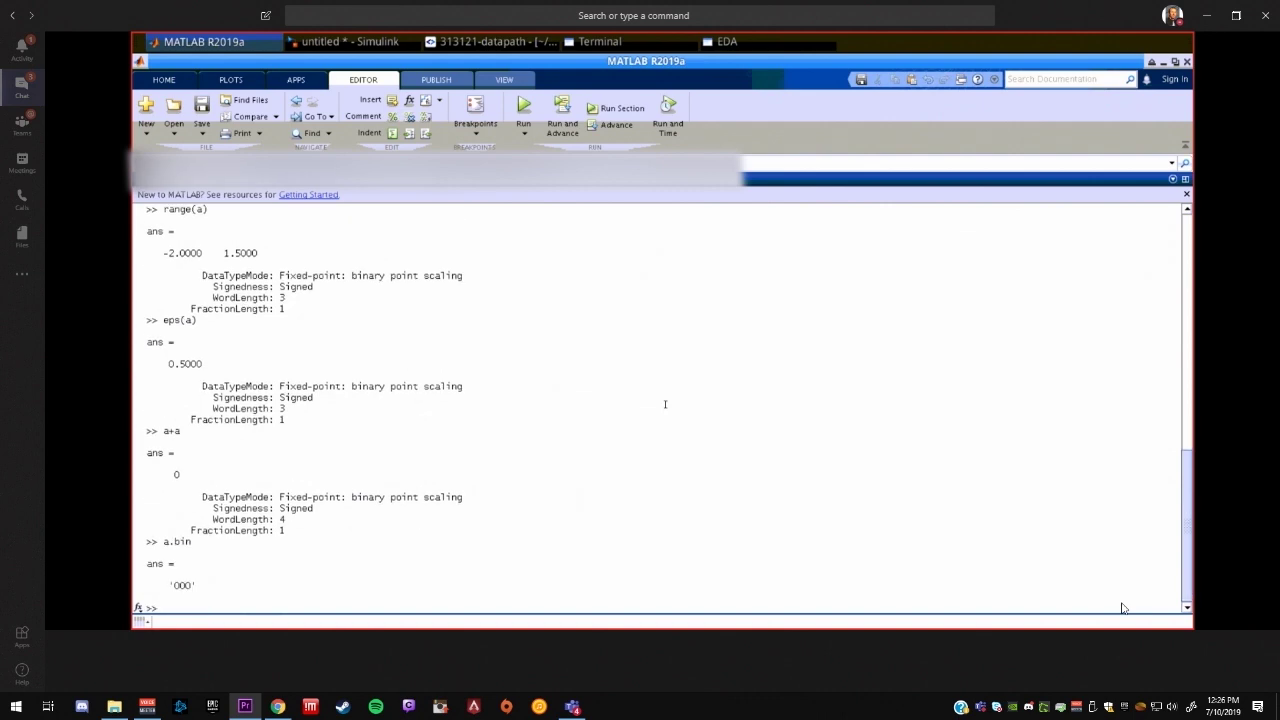
key("Up")
key("BackSpace")
key("BackSpace")
key("BackSpace")
type("dec")
key("Return")
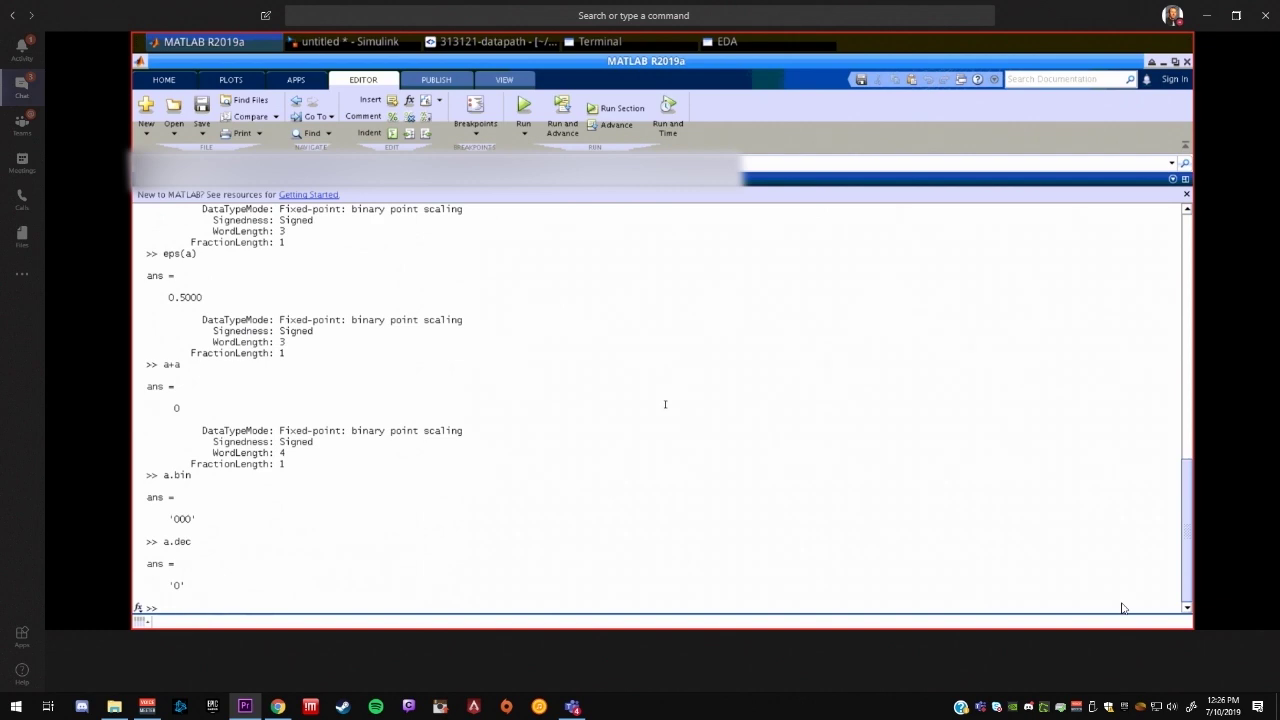
key("Up")
key("BackSpace")
key("BackSpace")
key("BackSpace")
key("BackSpace")
key("BackSpace")
type("double(a)")
key("Return")
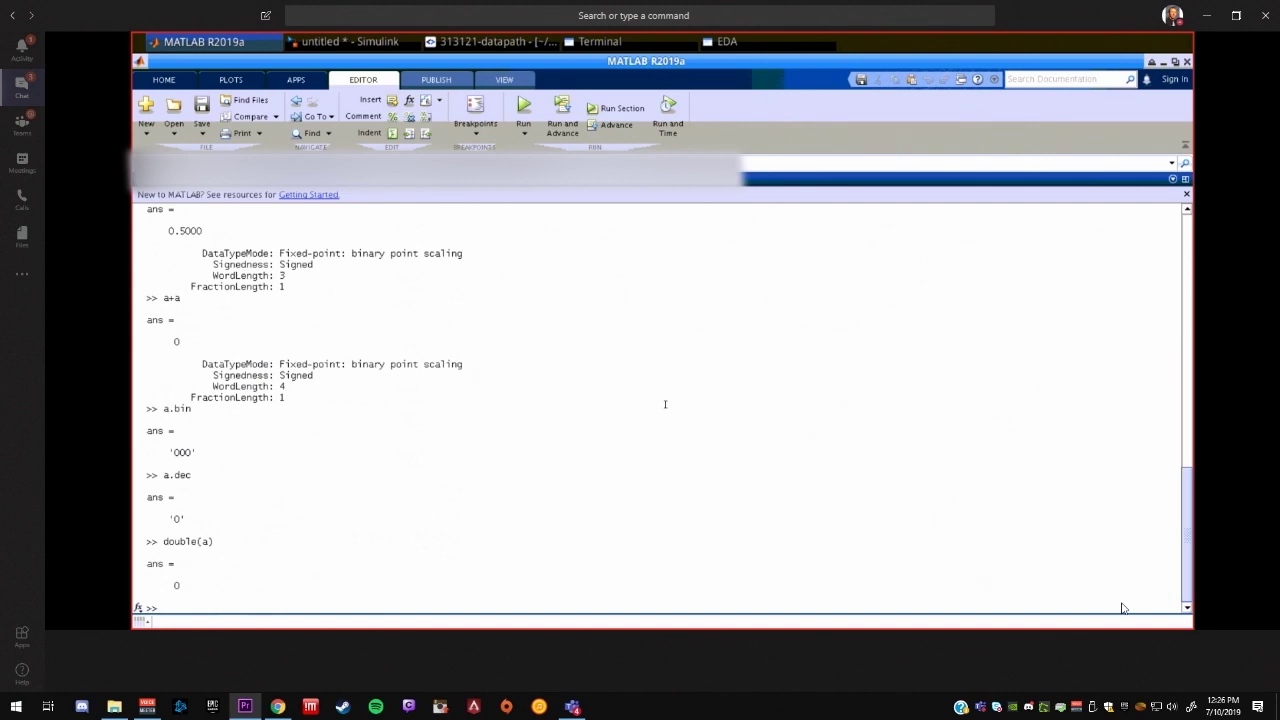
type("alue = value/2^fl;")
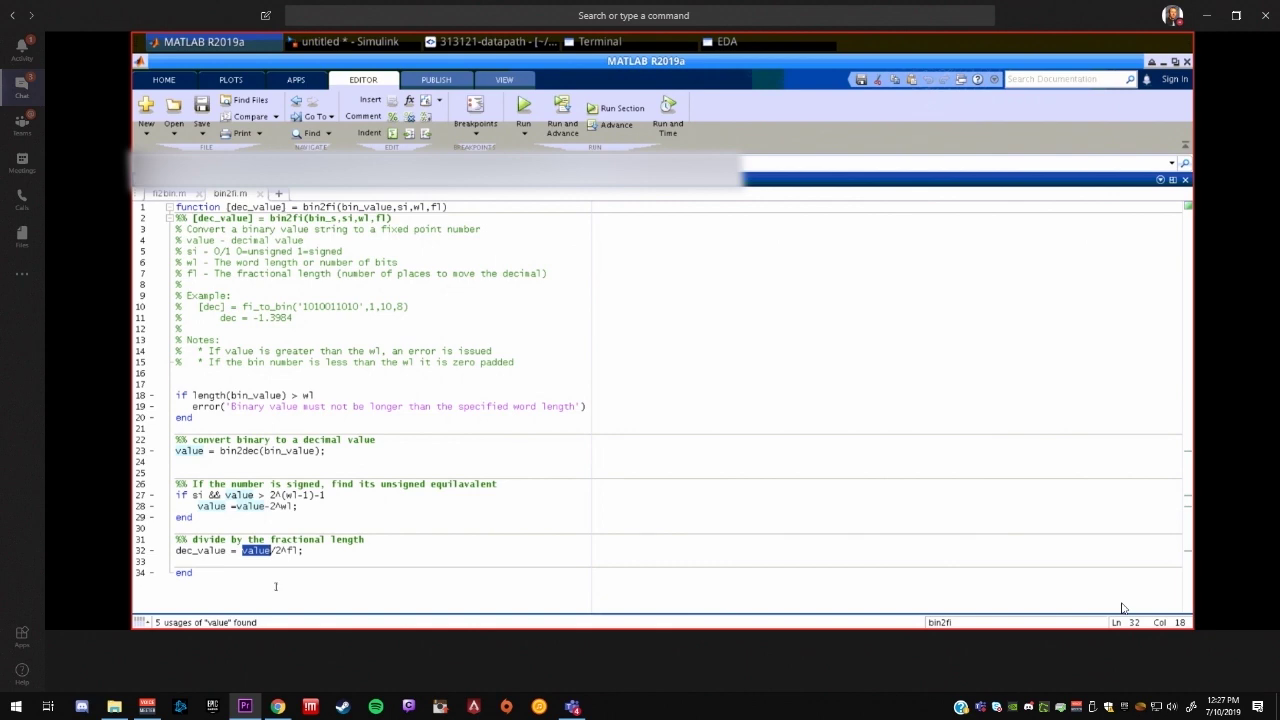
- Examine bin2fi.m's example binary string and dec_value usages, then view fi2bin.m beside the console
left_click(275, 586)
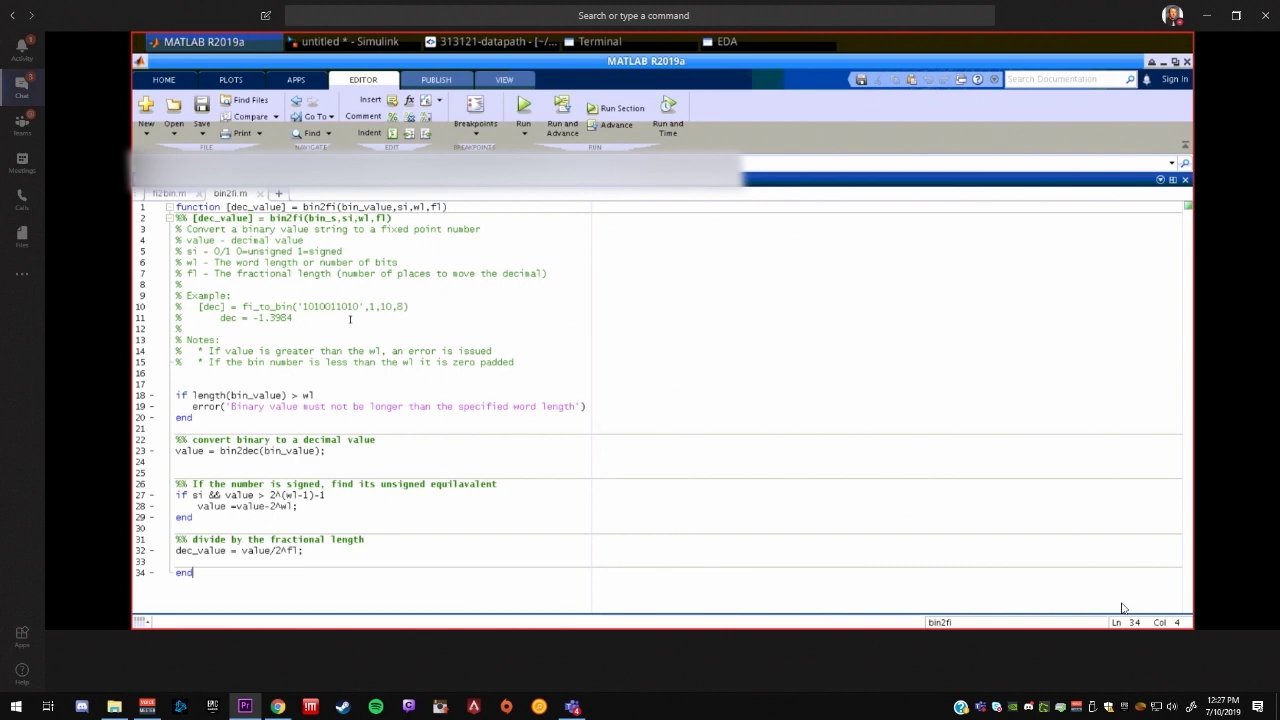
double_click(345, 306)
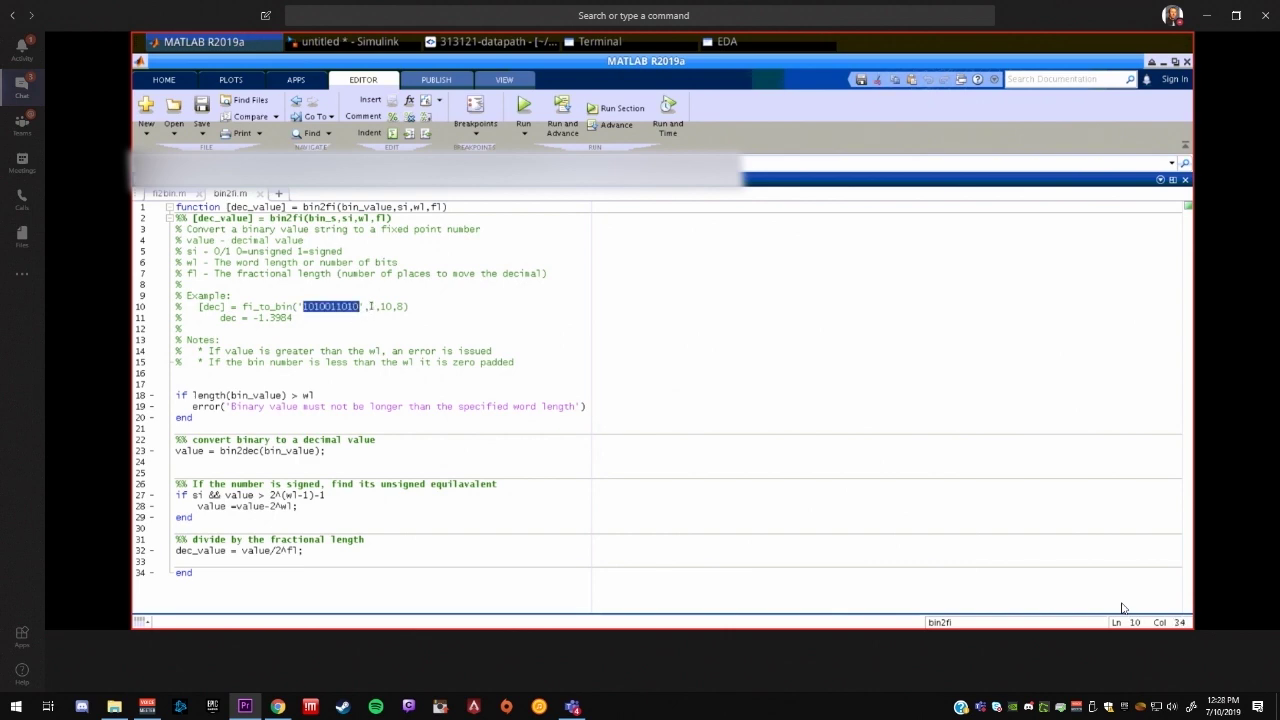
key("Right")
key("Right")
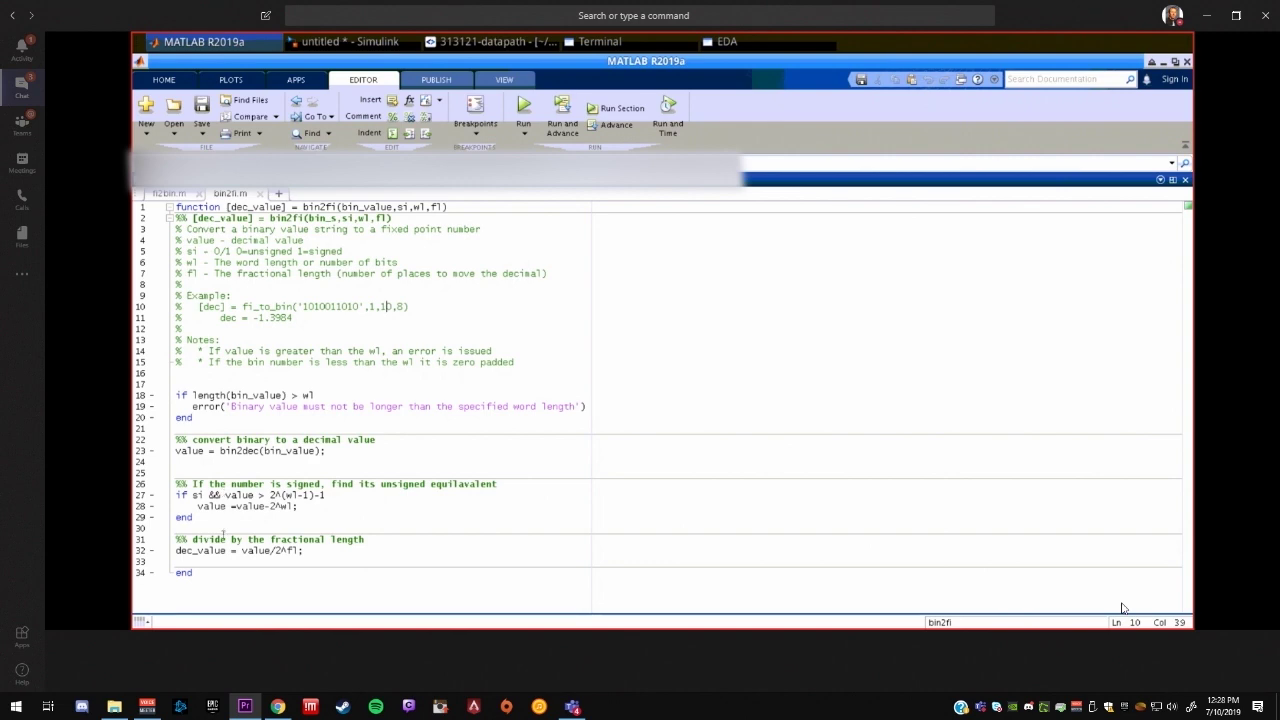
left_click(222, 550)
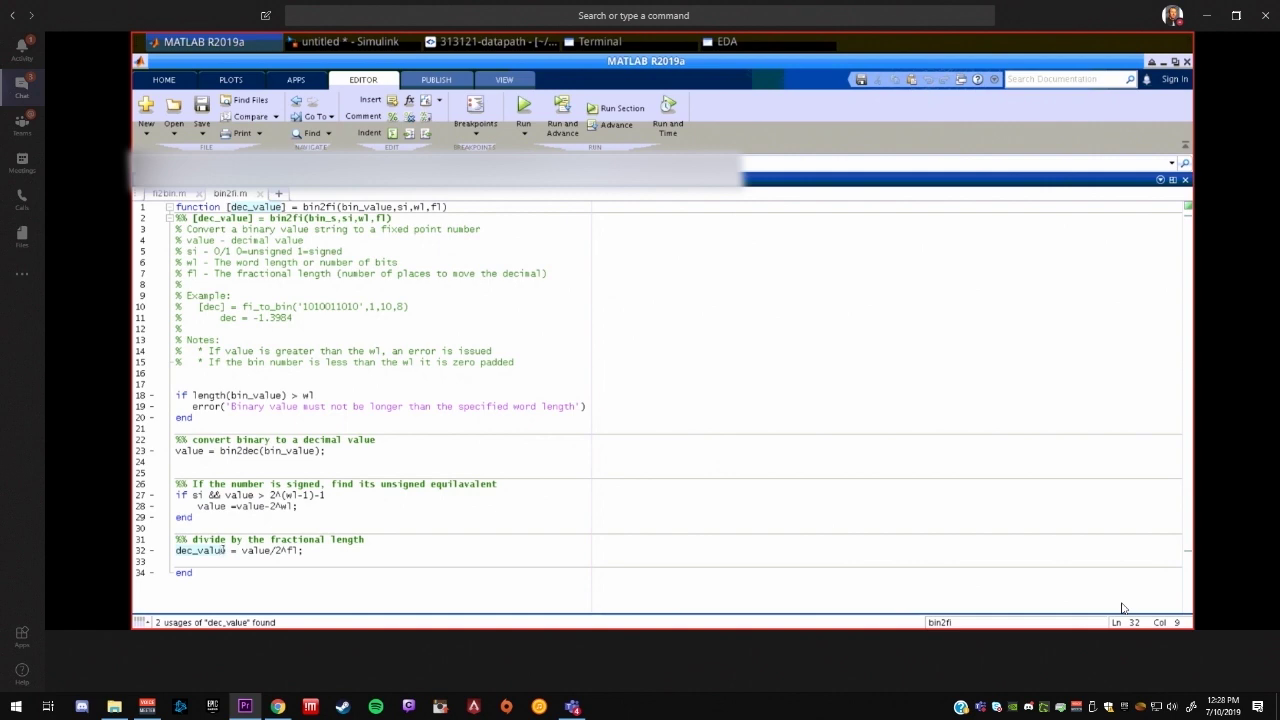
left_click(162, 194)
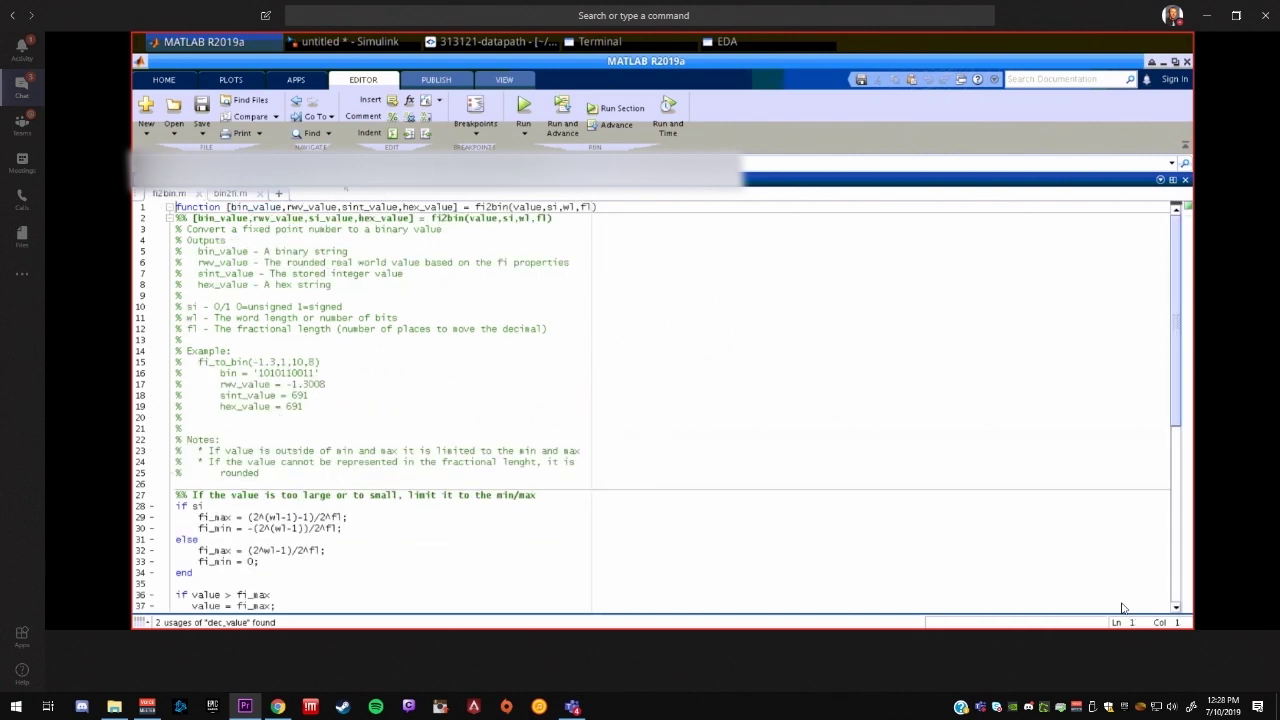
key("ctrl+0")
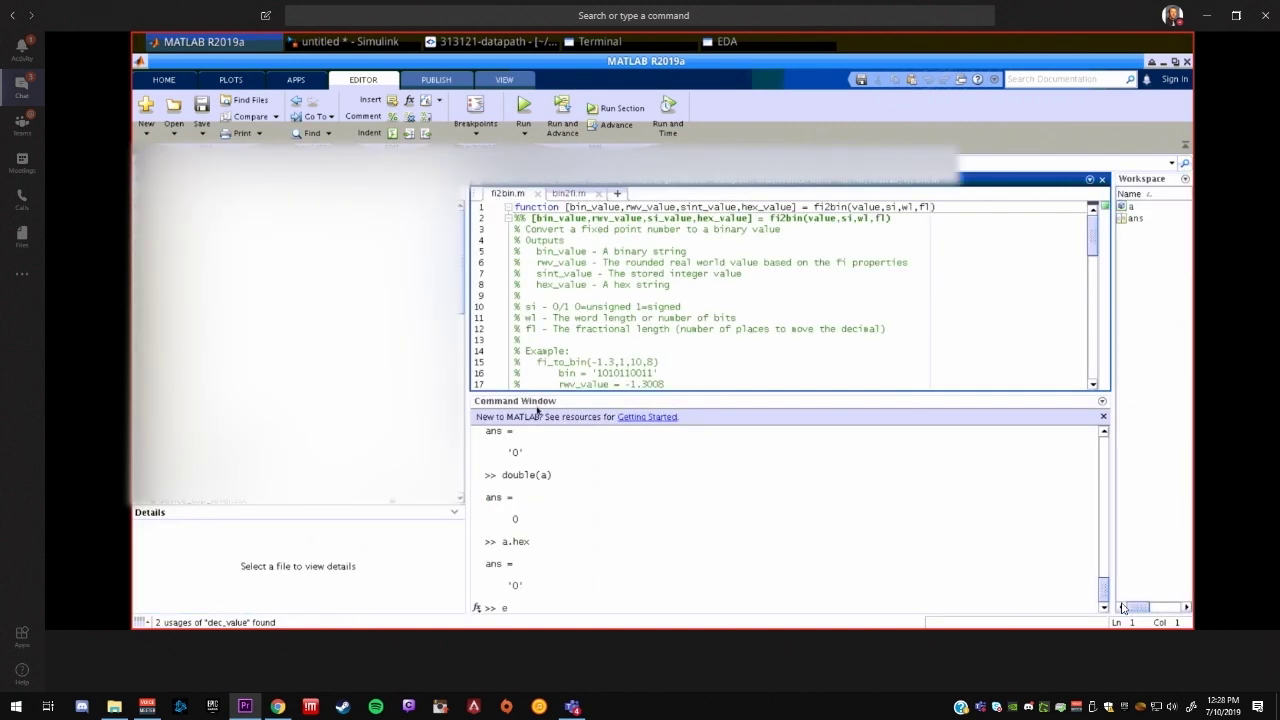
- Convert binary '101010' with bin2fi(...,1,10,10), giving 0.0410
type("e")
key("BackSpace")
type("b")
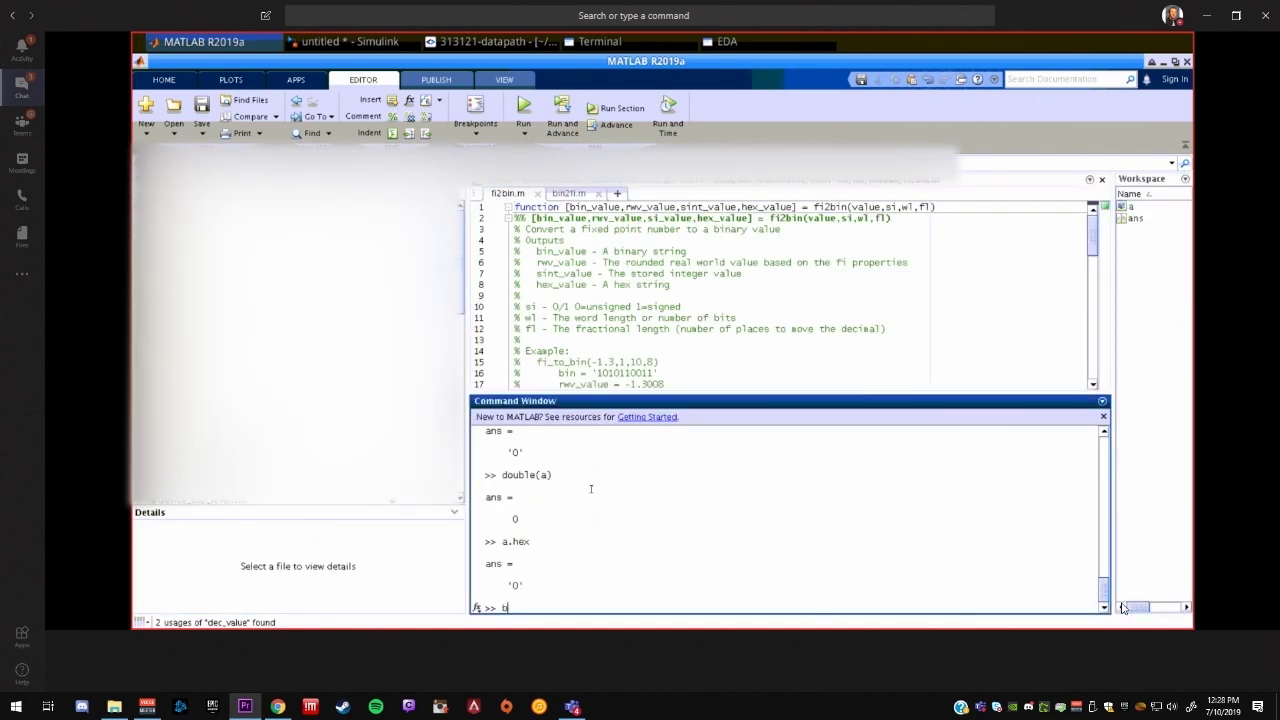
type("in2fi(0")
type("101010")
type("10,10)")
key("Return")
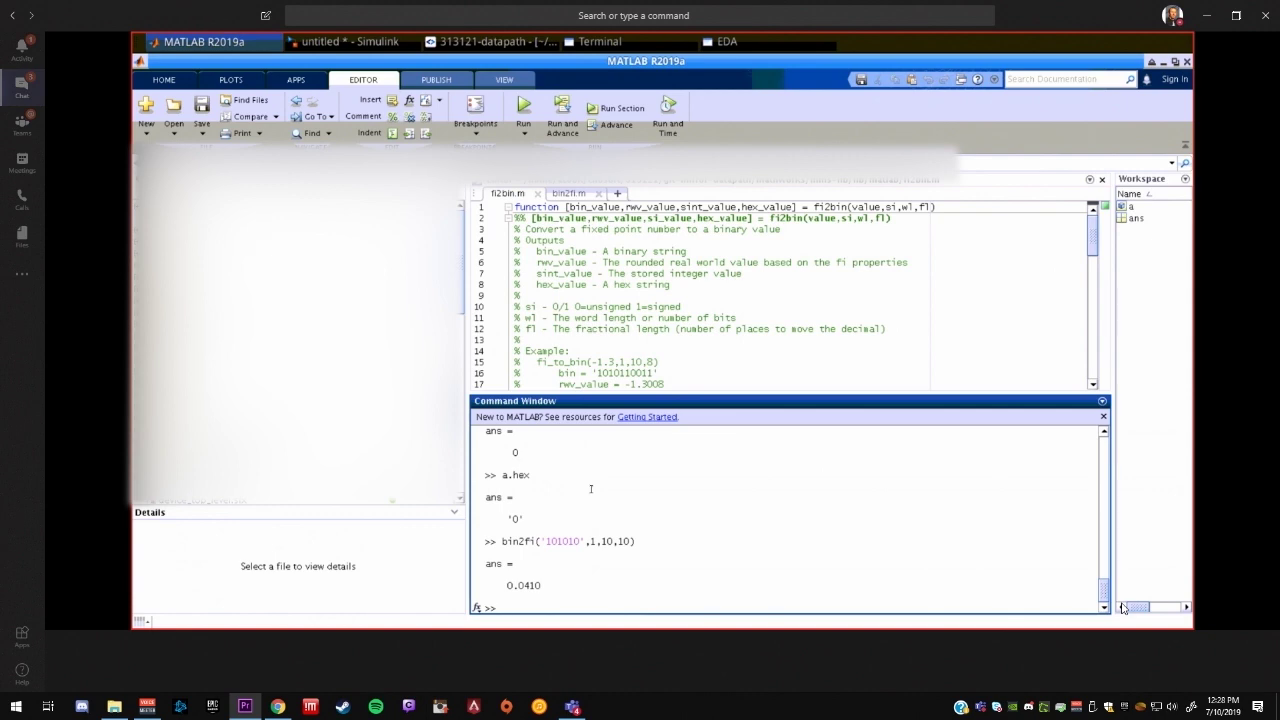
key("Up")
key("Home")
type("fi(")
key("End")
type(",1,10")
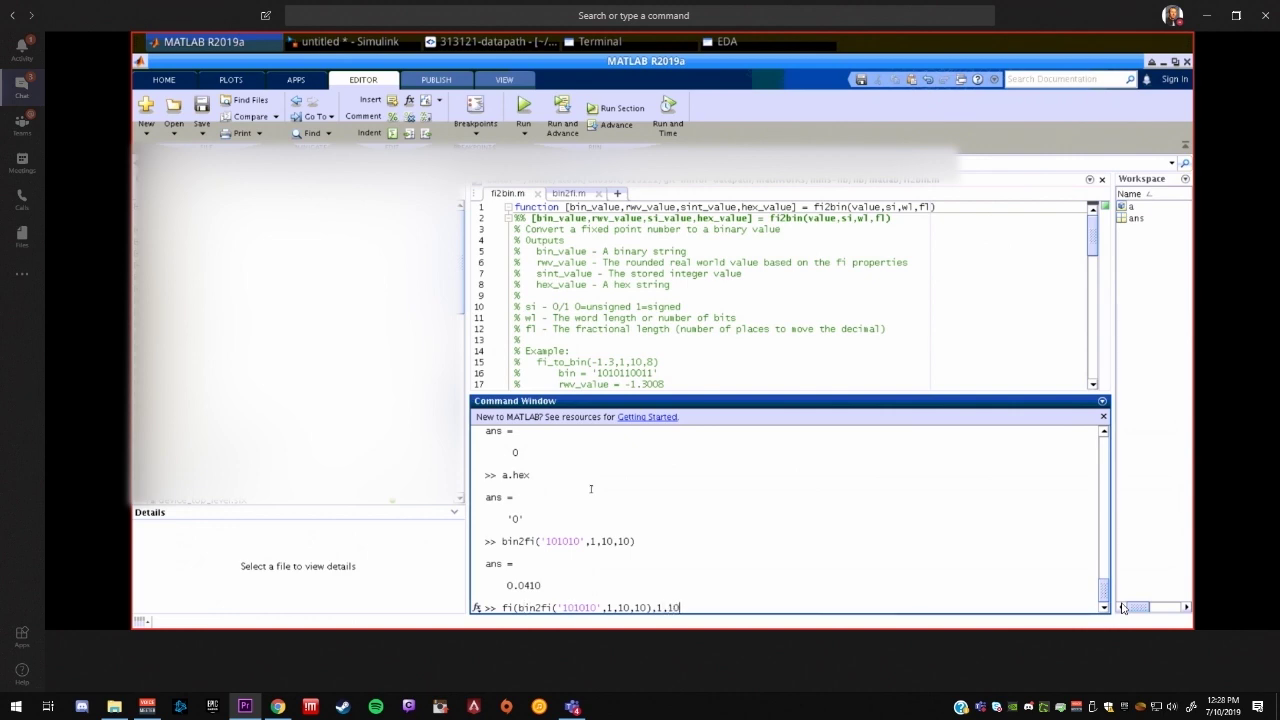
type(",10)")
left_click(503, 607)
type("a=")
key("Return")
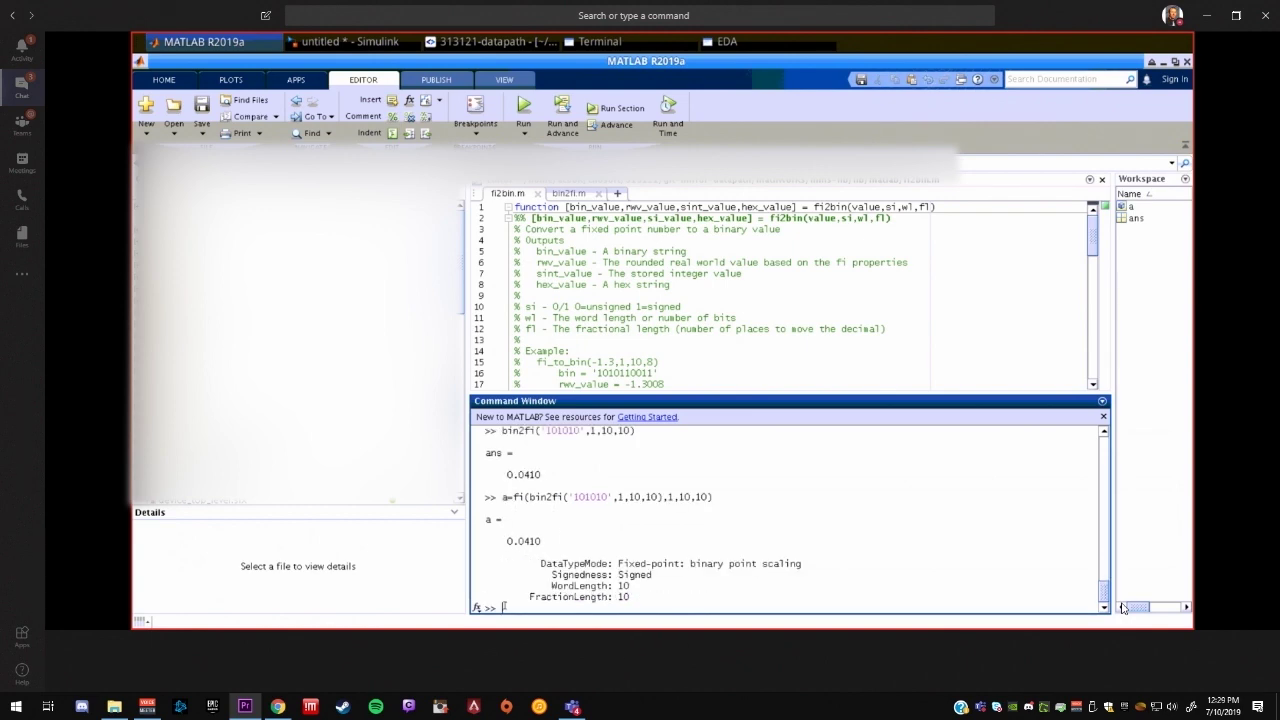
type("a.bin")
key("Return")
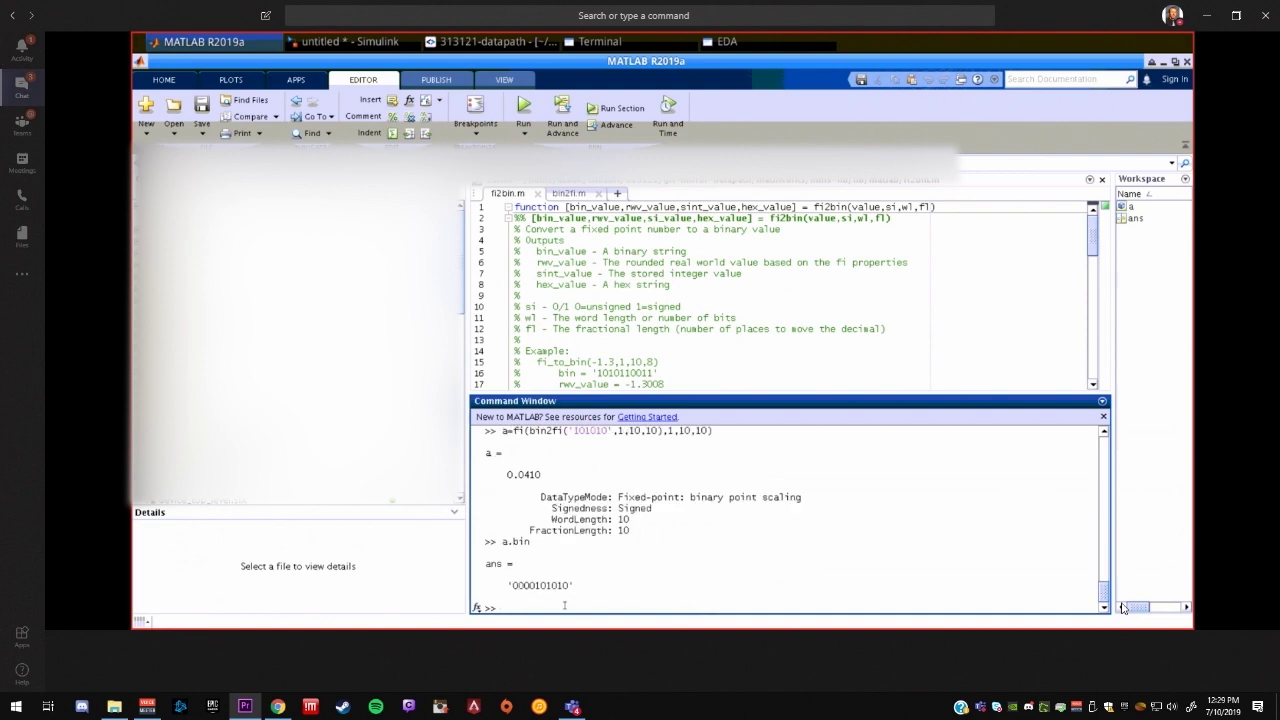
scroll(606, 565, "up", 1)
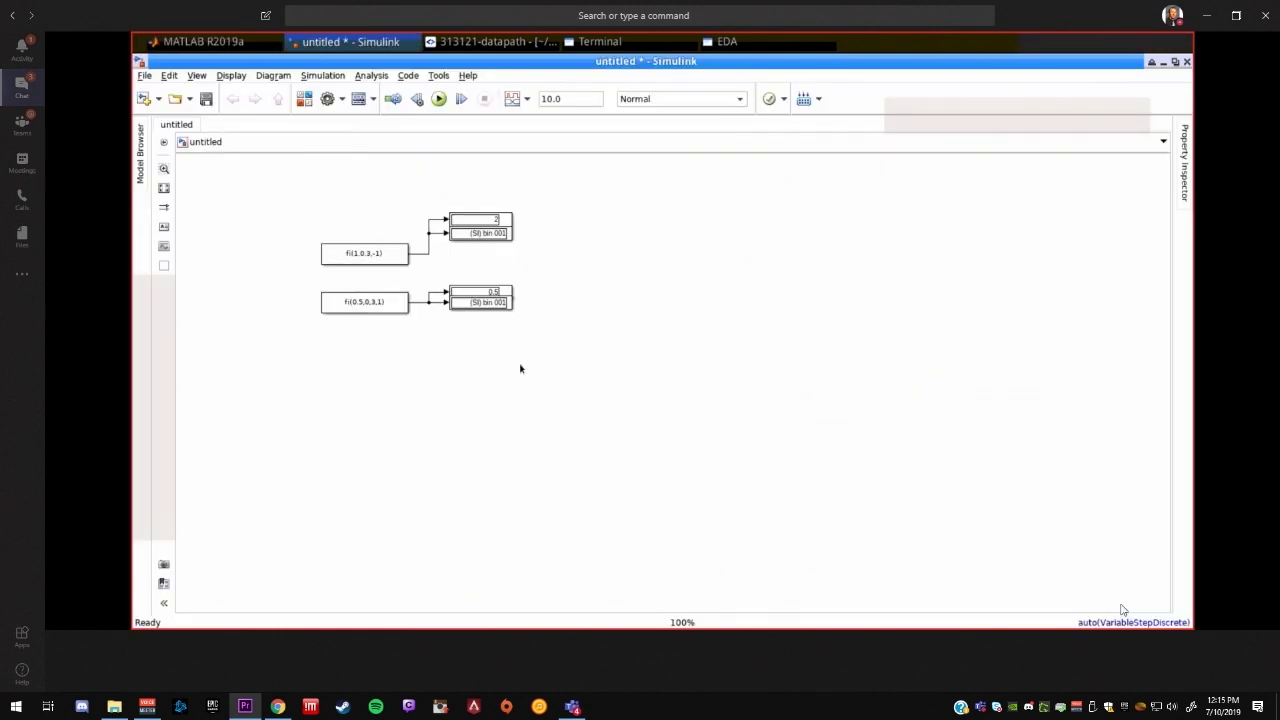
- Edit the first constant block's fi(1,0,3,-1) expression text
left_click(385, 262)
left_click(380, 260)
left_click(367, 256)
key("Right")
key("BackSpace")
type("1")
key("Right")
key("Right")
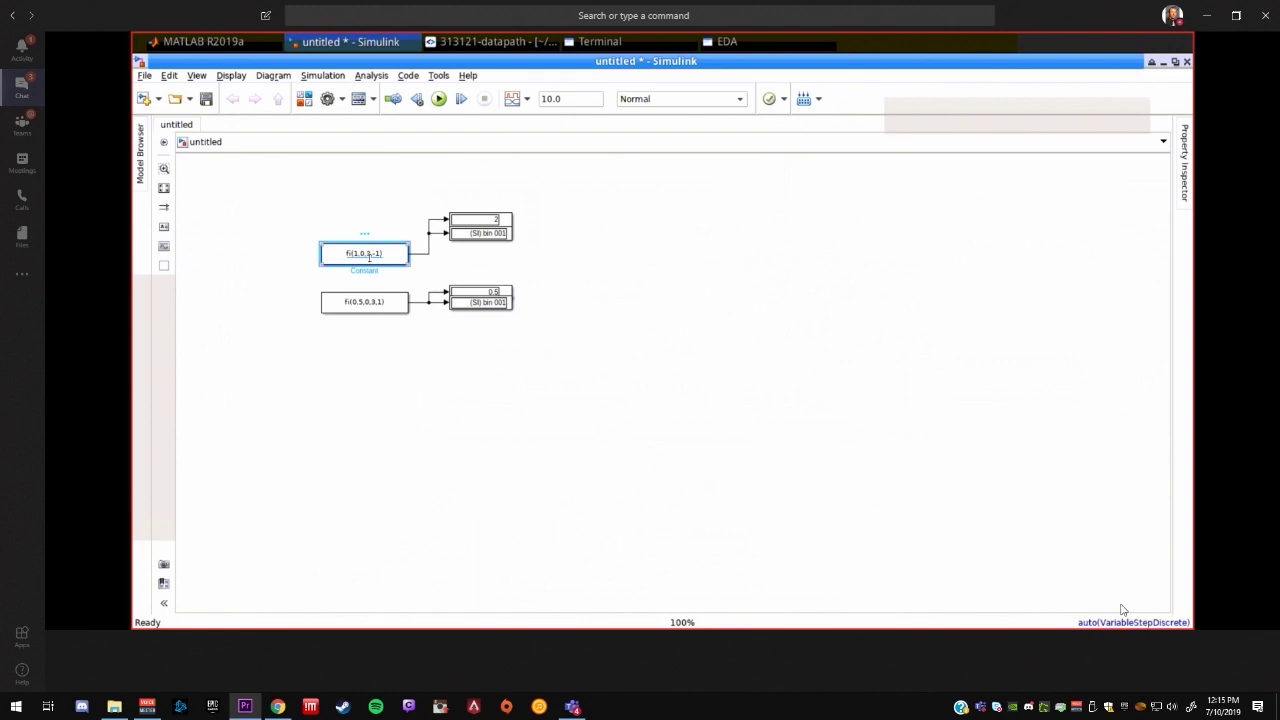
key("Right")
key("Right")
key("Right")
key("Return")
- Change the first constant's value from 1 to 4 and run the simulation
double_click(365, 235)
left_click(330, 258)
double_click(330, 258)
left_click_drag(424, 276, 443, 276)
left_click(444, 276)
key("BackSpace")
type("4")
key("Return")
left_click(439, 98)
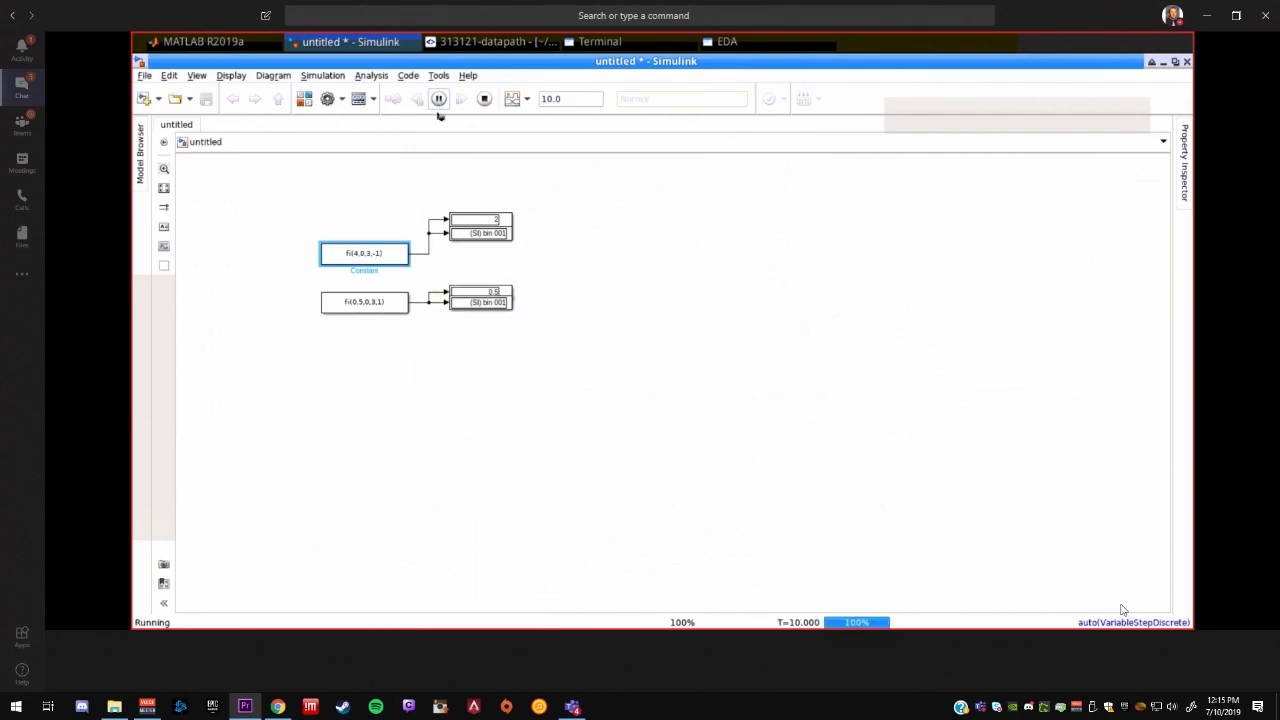
- Set the top display's numeric format to binary (Stored Integer)
left_click(492, 227)
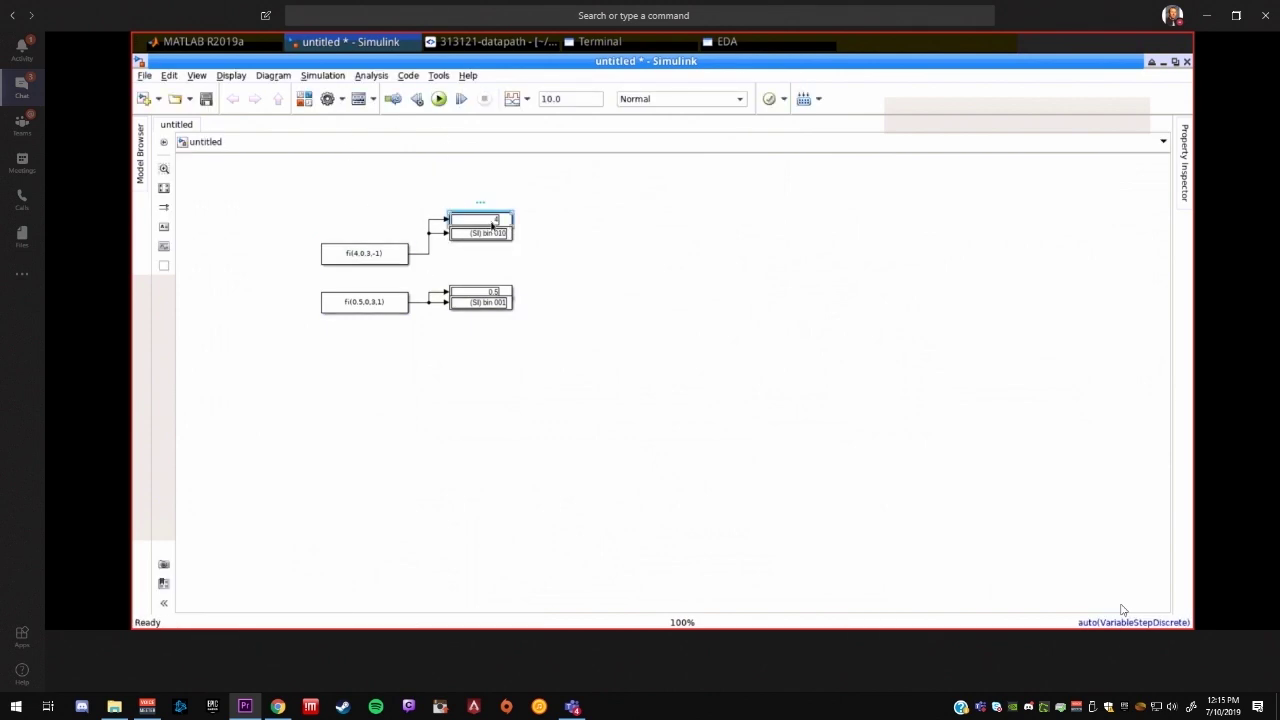
double_click(500, 238)
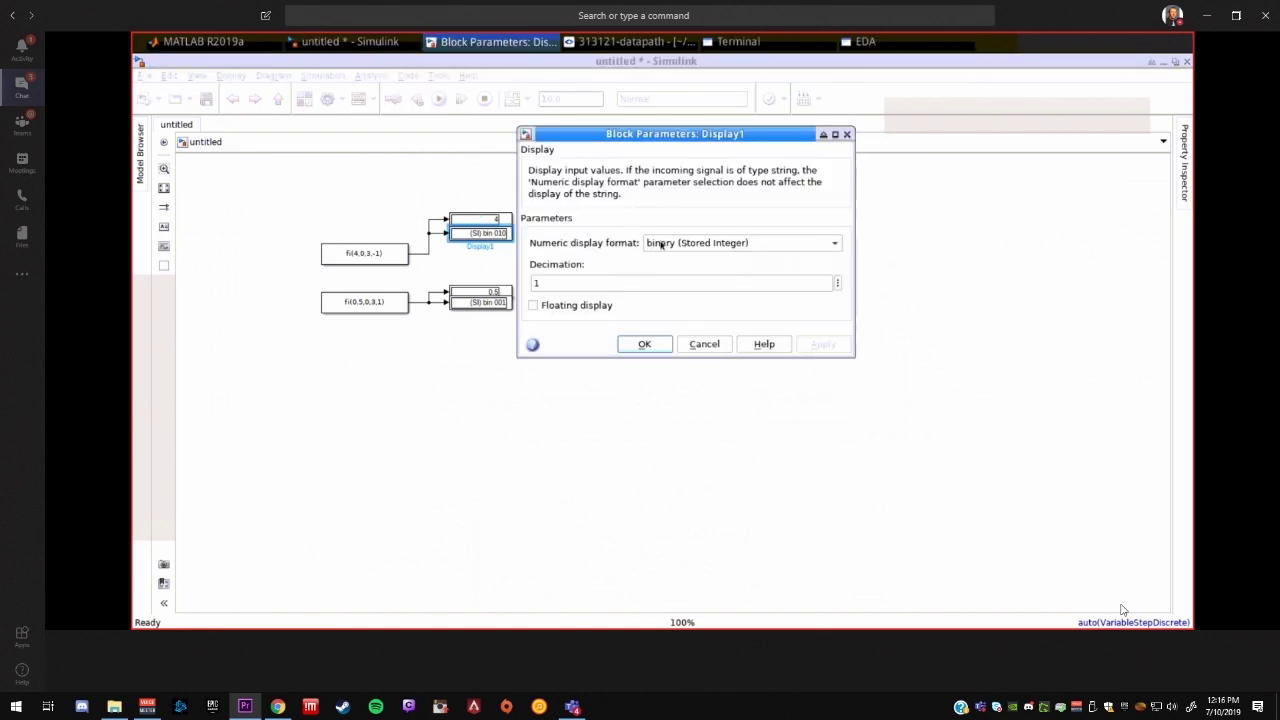
left_click(662, 245)
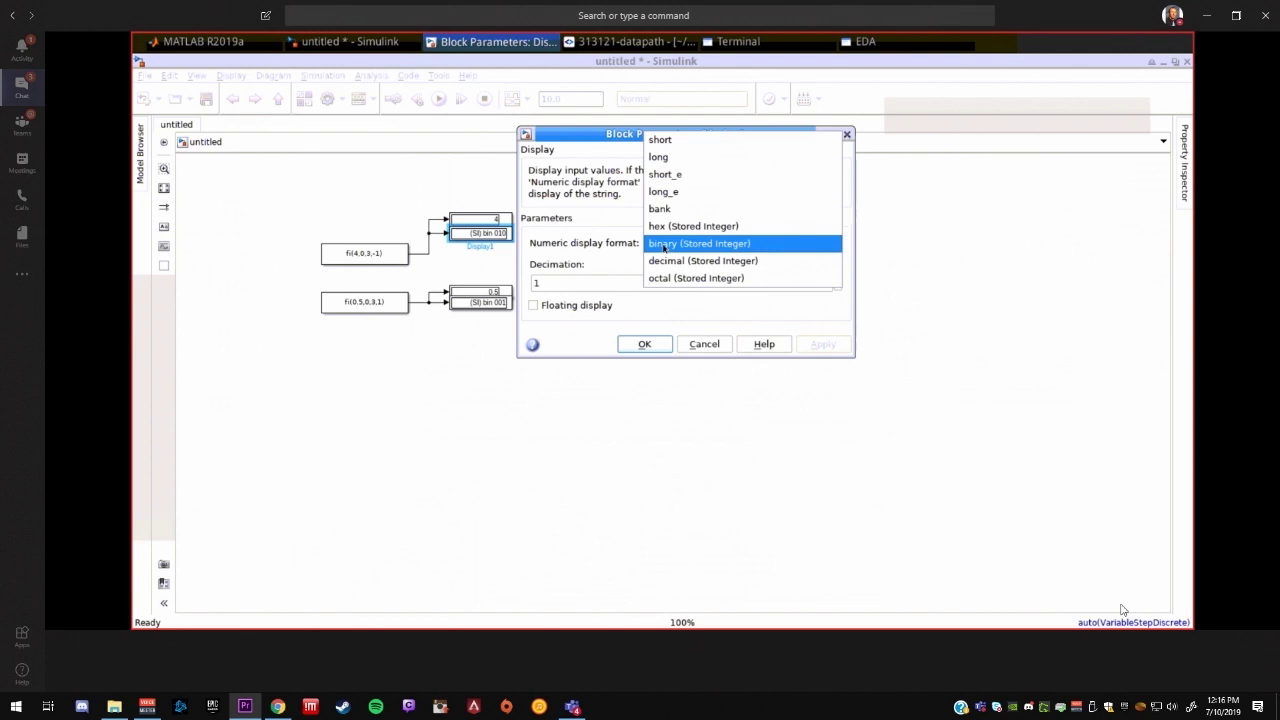
left_click(663, 245)
key("Return")
left_click(683, 311)
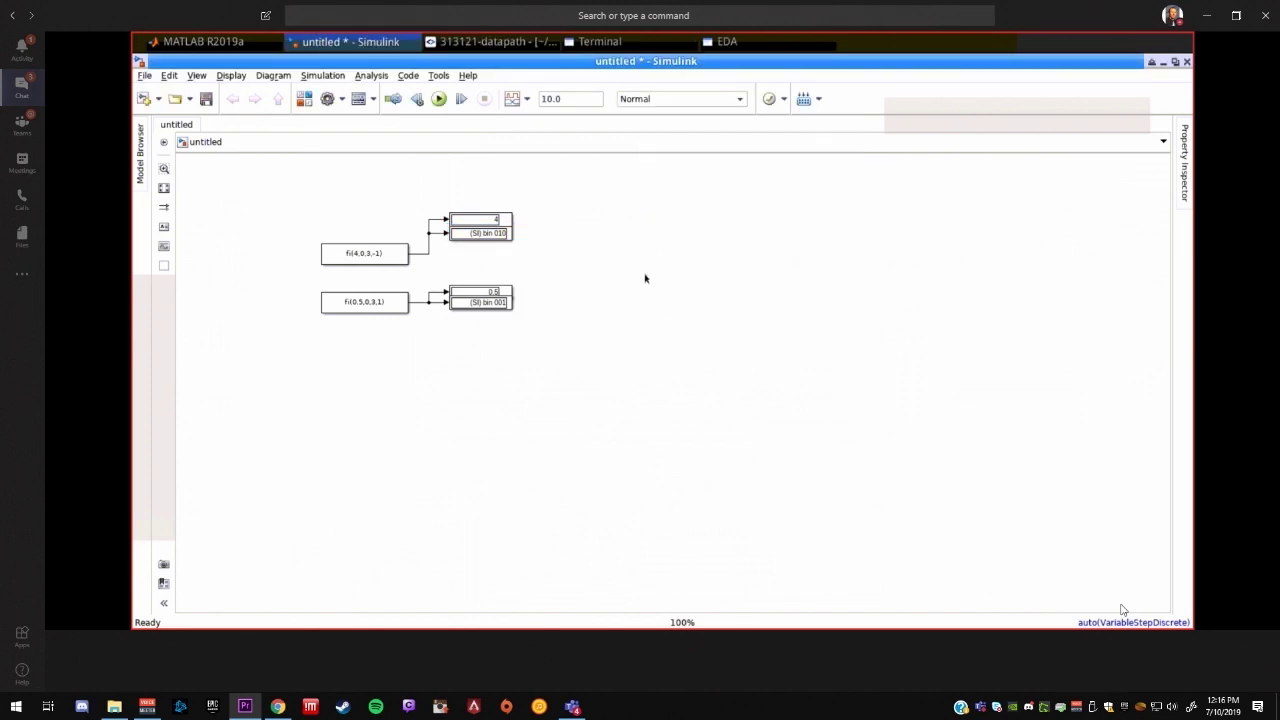
double_click(645, 278)
- Wire the 4 constant into the Sum block, copy a Display to its output, and run
left_click_drag(513, 250, 430, 292)
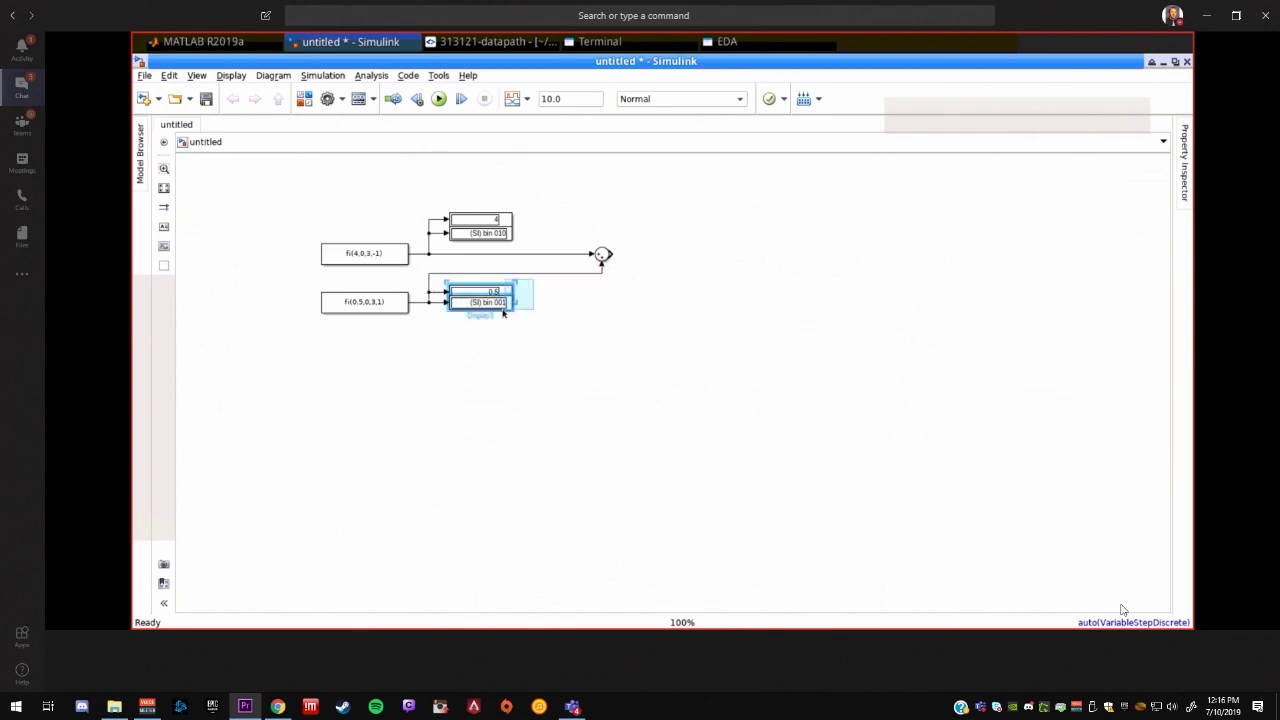
left_click_drag(505, 305, 637, 254)
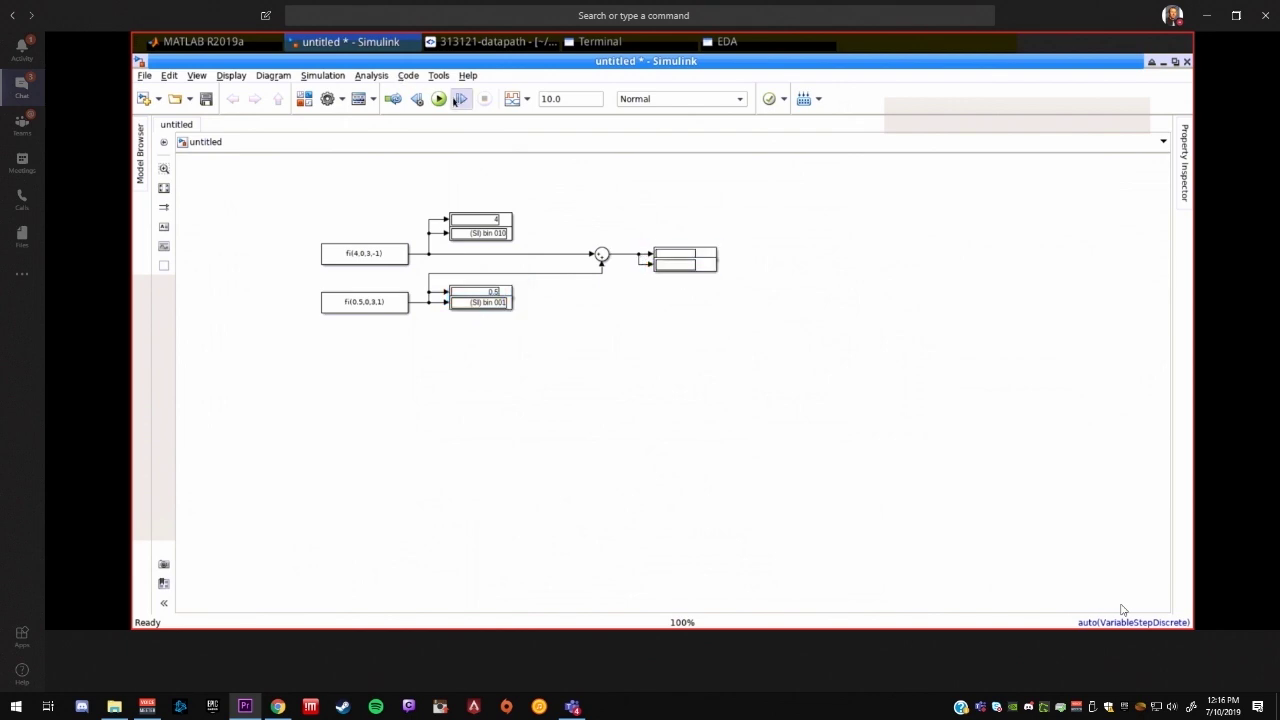
left_click(439, 101)
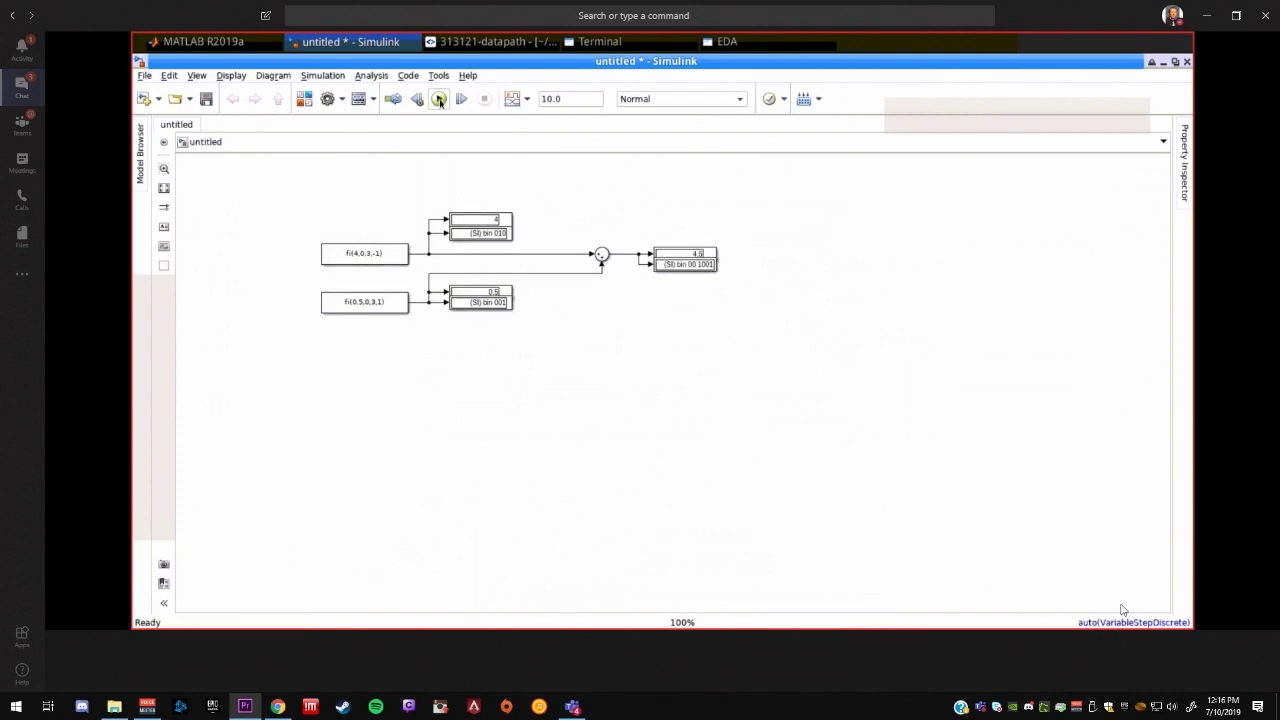
- Show port data types on all signal lines, such as ufix3_E1 and ufix6_En1
left_click(231, 77)
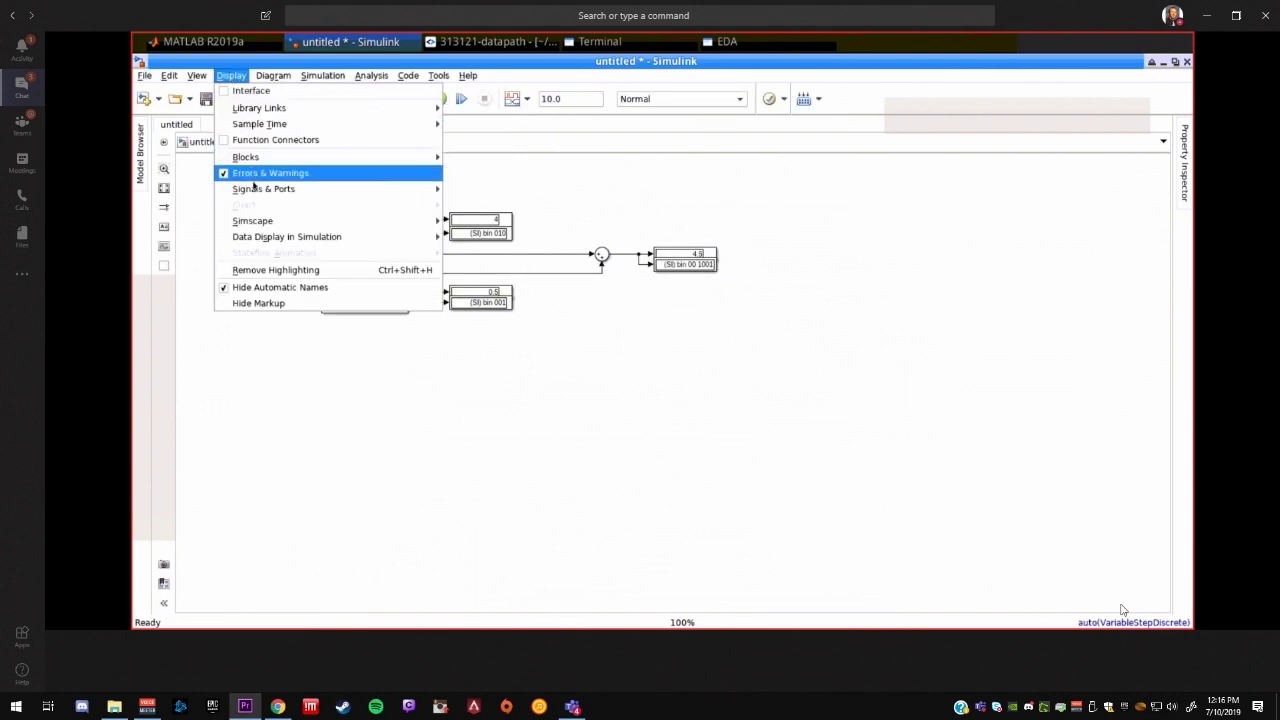
mouse_move(255, 187)
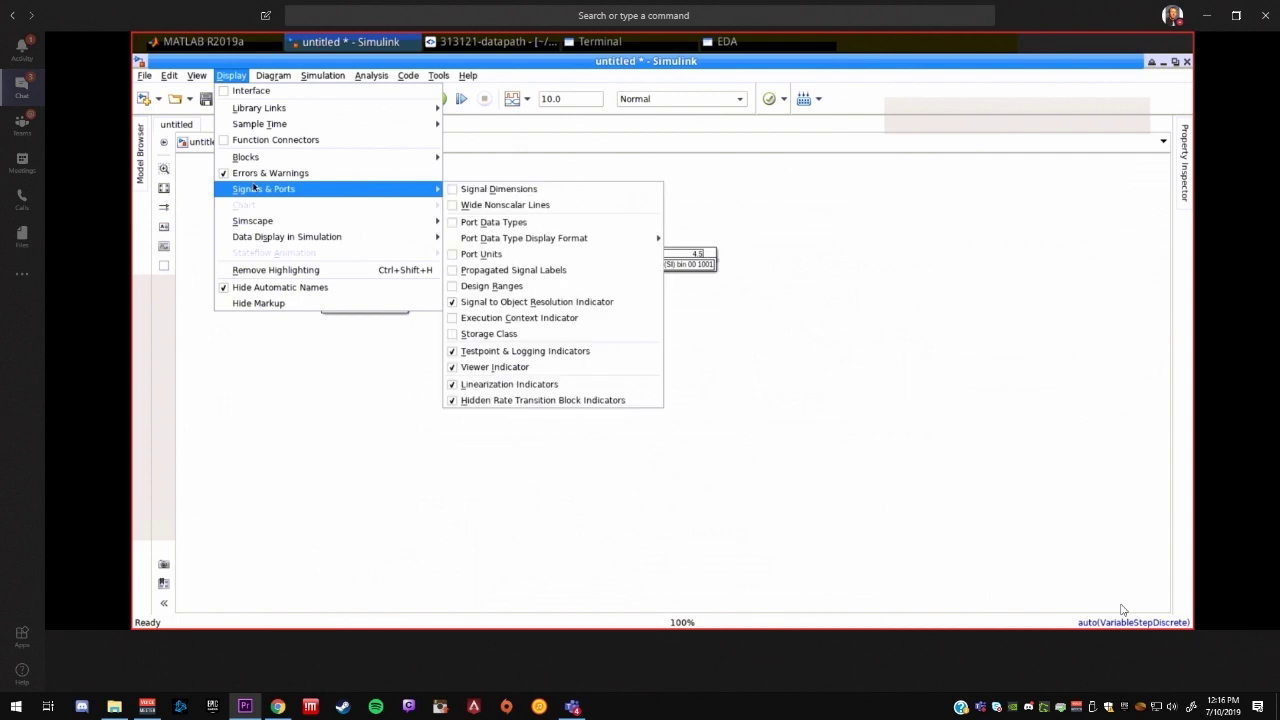
left_click(487, 222)
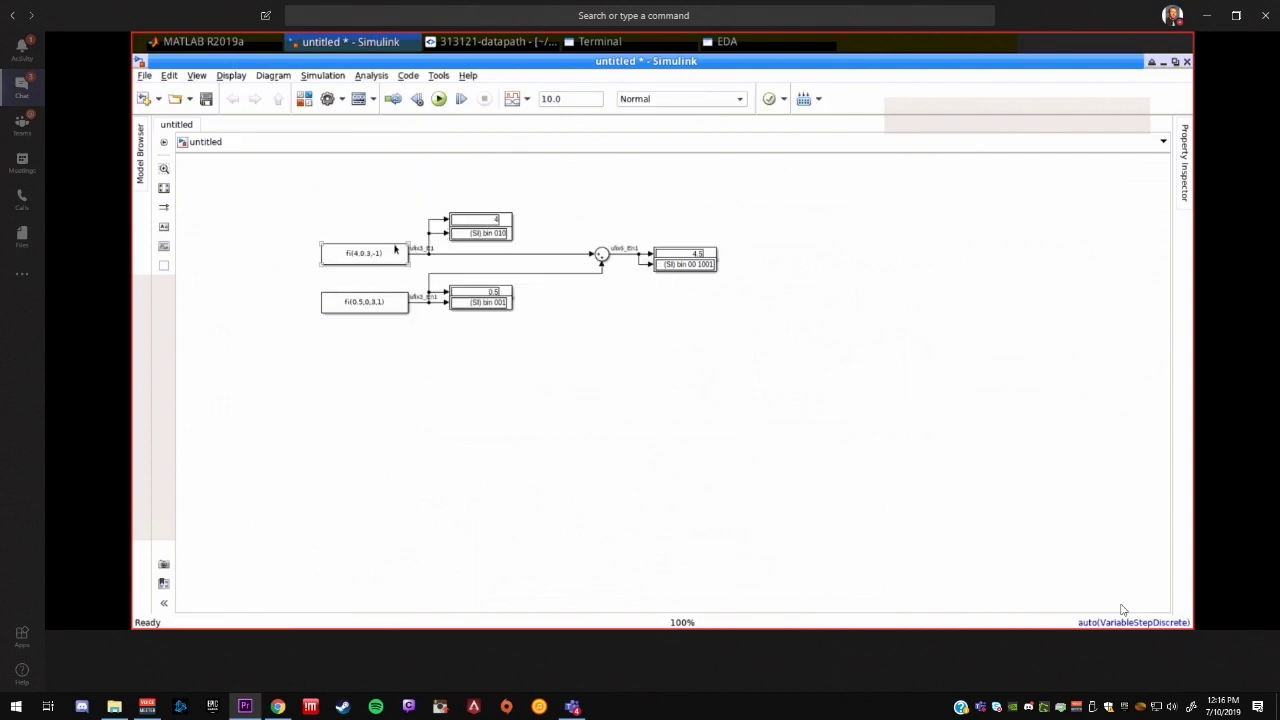
- Align the 4 and 0.5 constants and the result display, then rerun the simulation
left_click_drag(381, 252, 354, 248)
left_click_drag(368, 302, 340, 301)
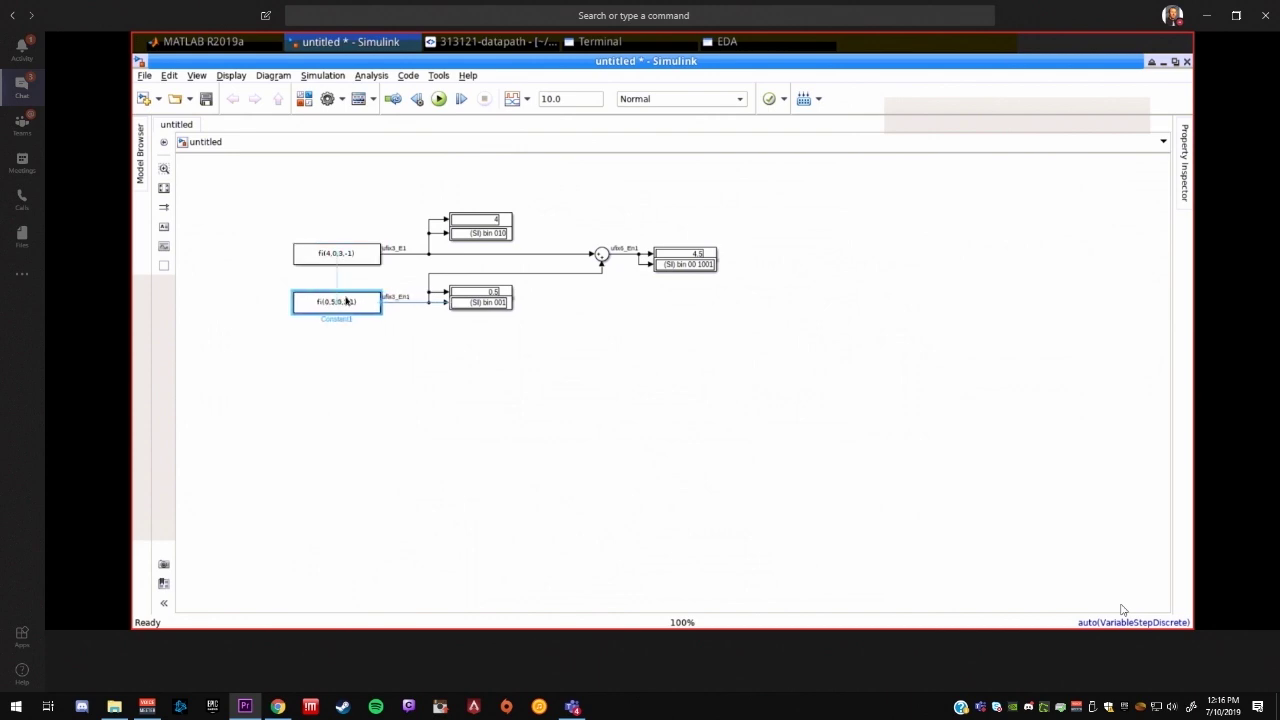
left_click_drag(698, 256, 719, 255)
left_click(697, 220)
left_click(439, 98)
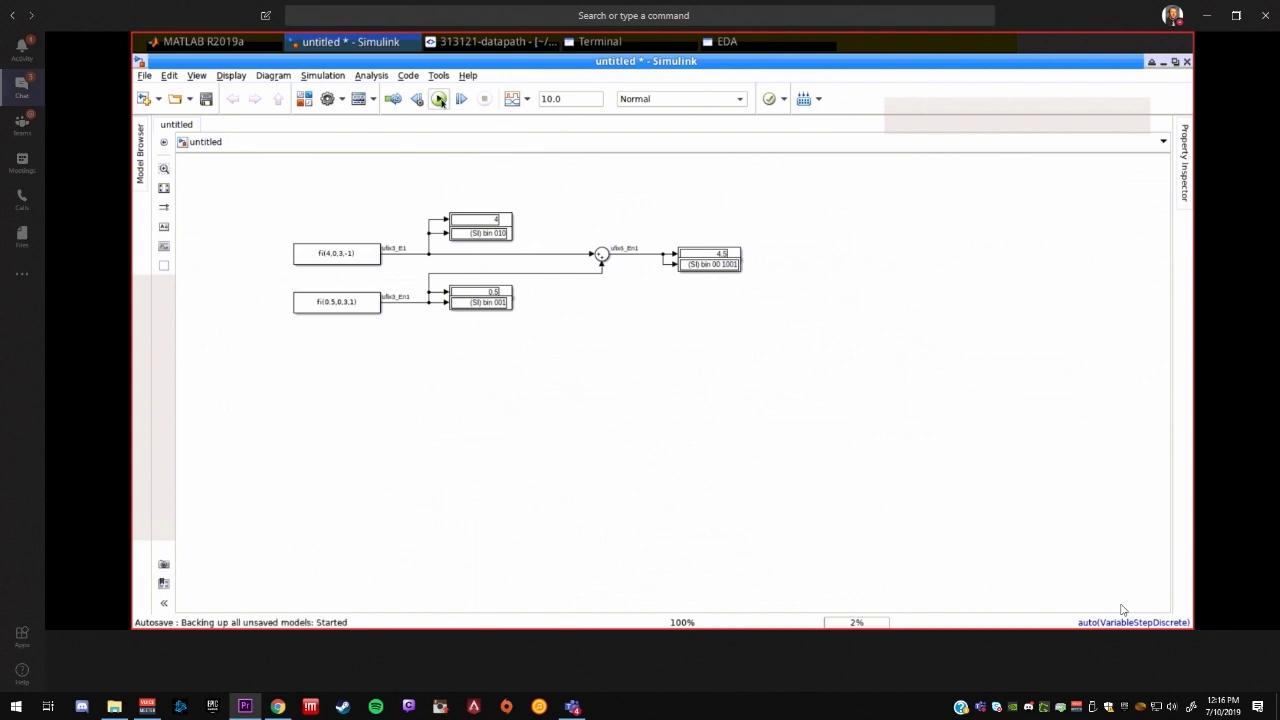
- Inspect the 4, 0.5 and 4.5 displays and the Sum block's connected lines
left_click(705, 258)
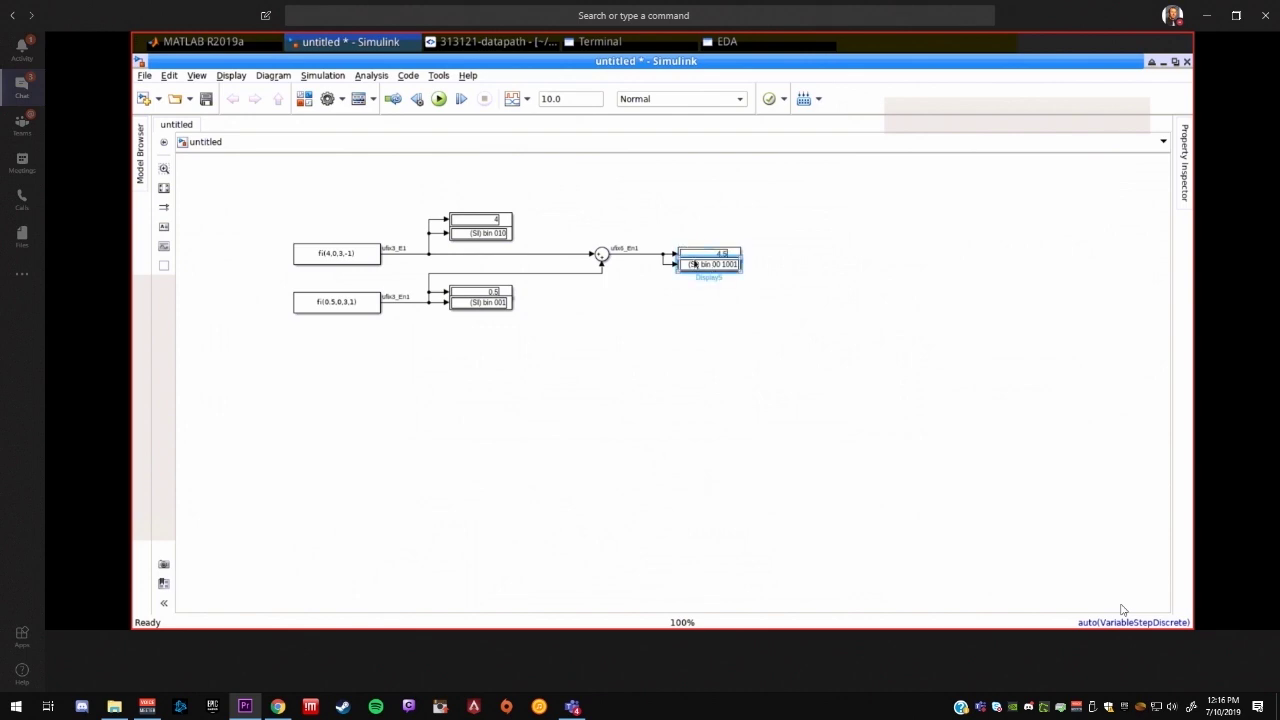
left_click(651, 262)
left_click(643, 256)
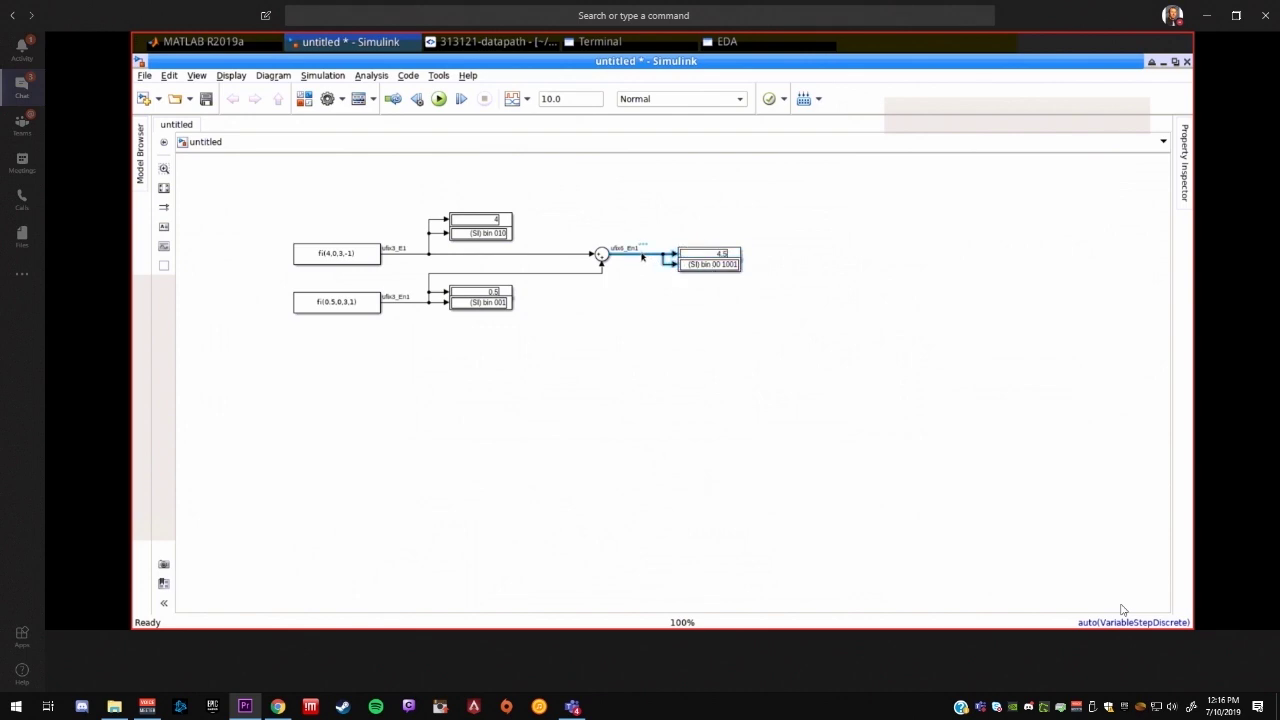
left_click(475, 339)
scroll(401, 272, "up", 1)
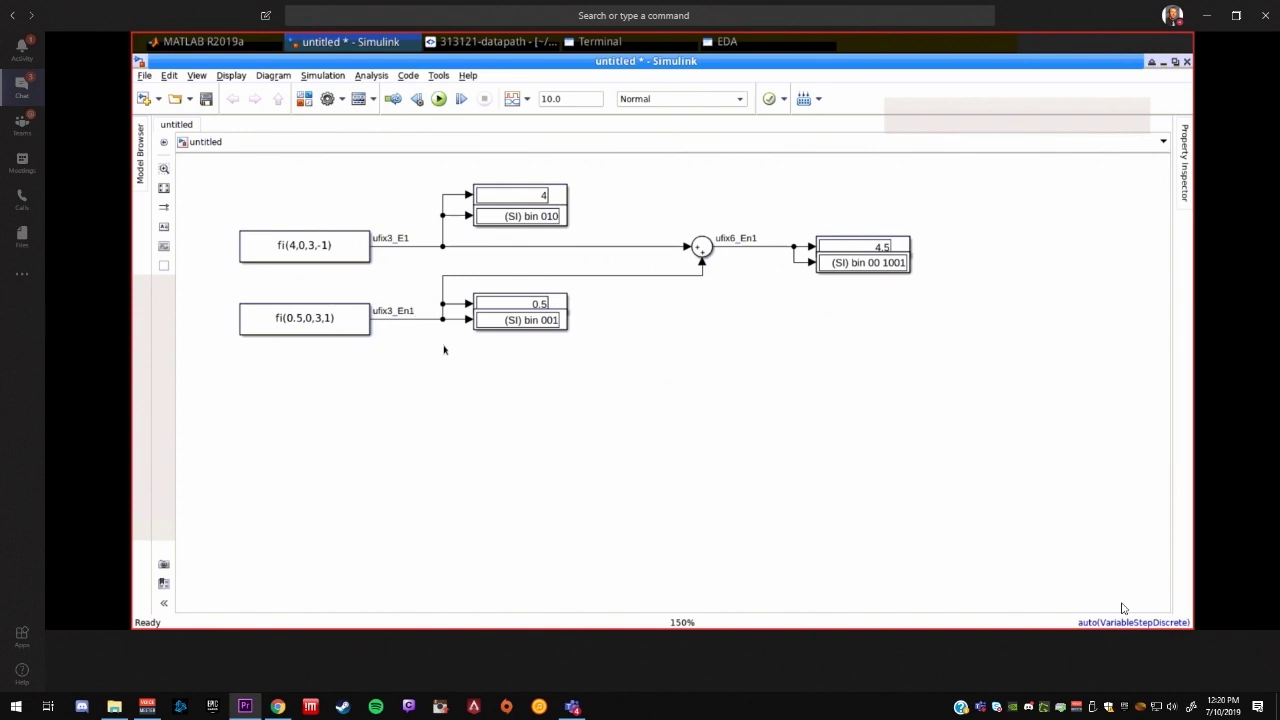
left_click(871, 270)
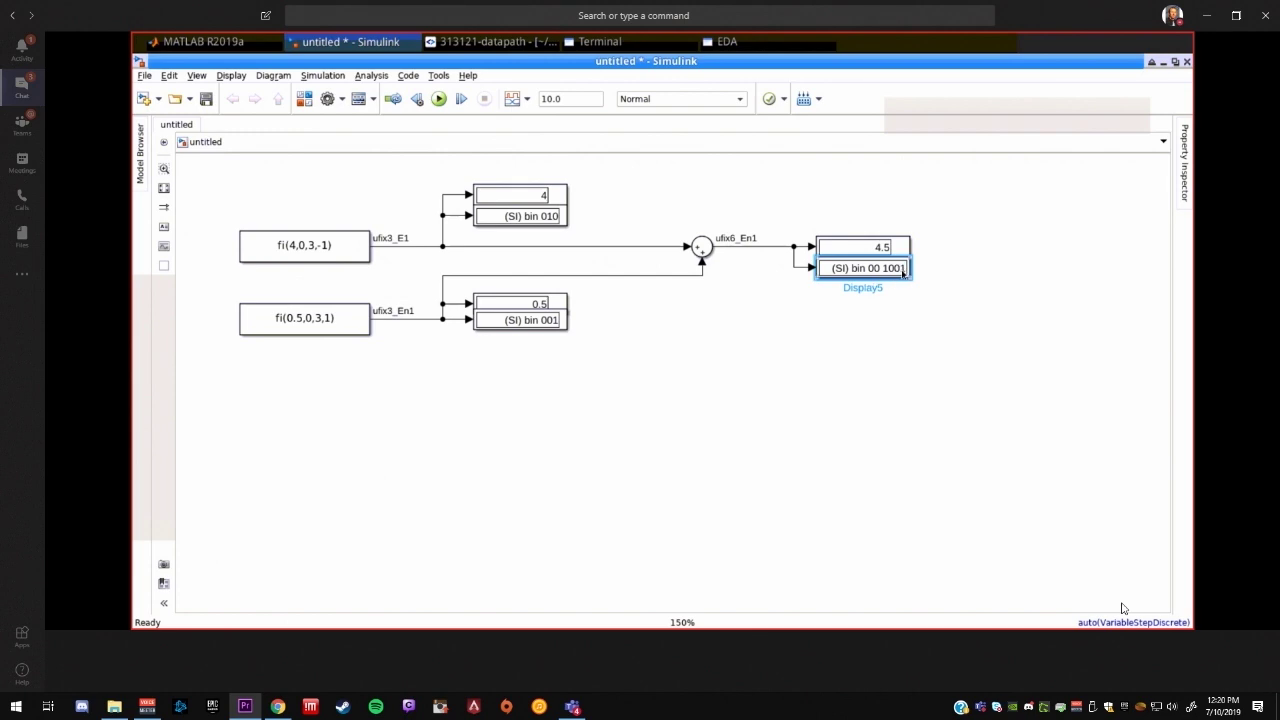
left_click(556, 321)
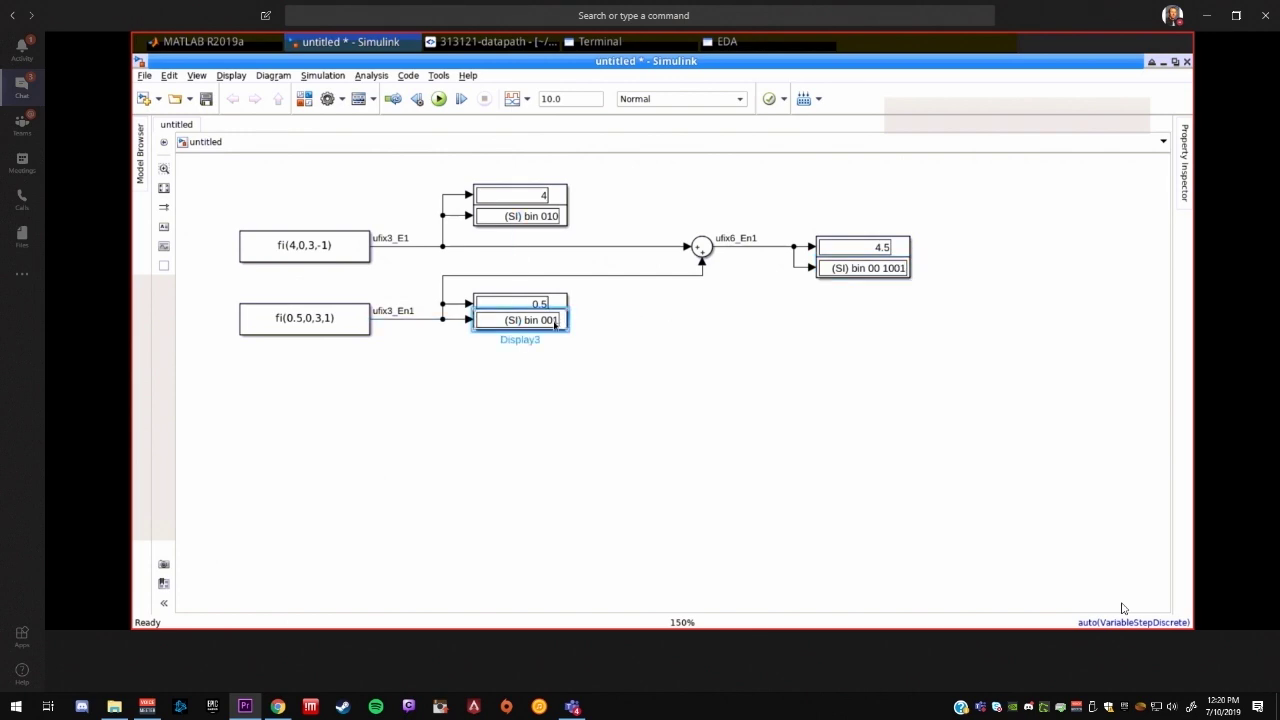
left_click(901, 271)
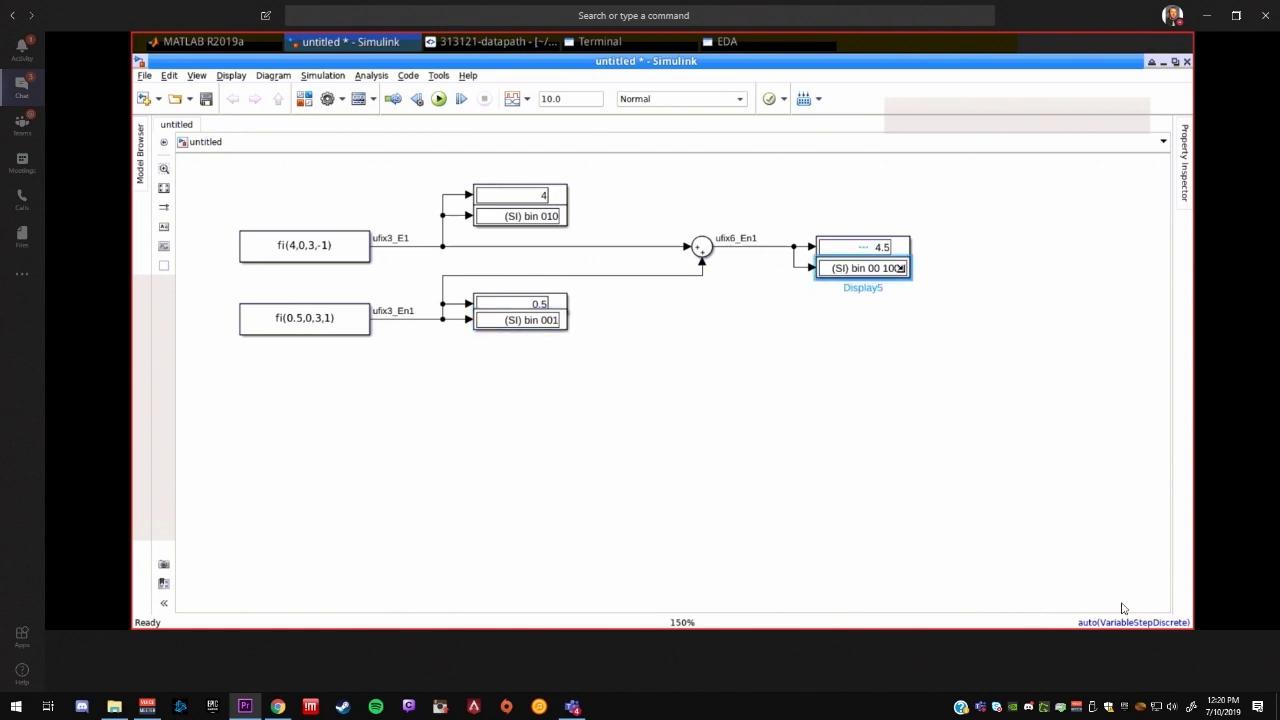
left_click(555, 219)
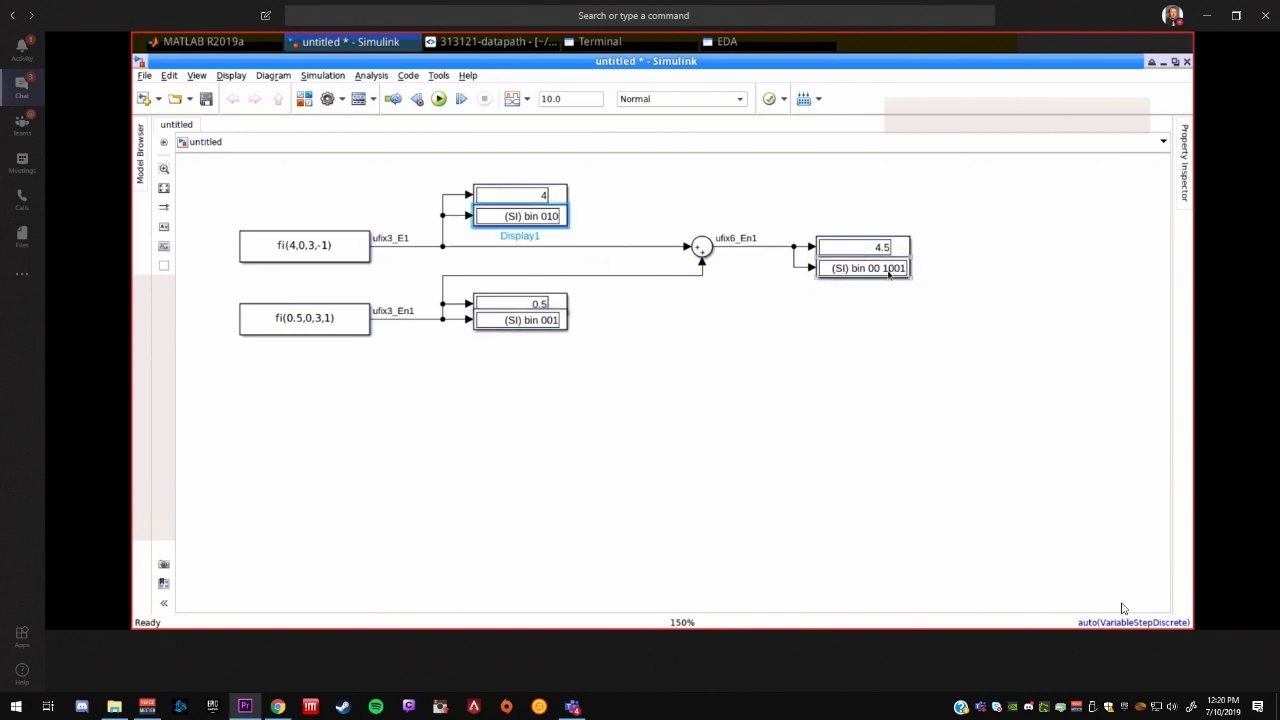
left_click(889, 272)
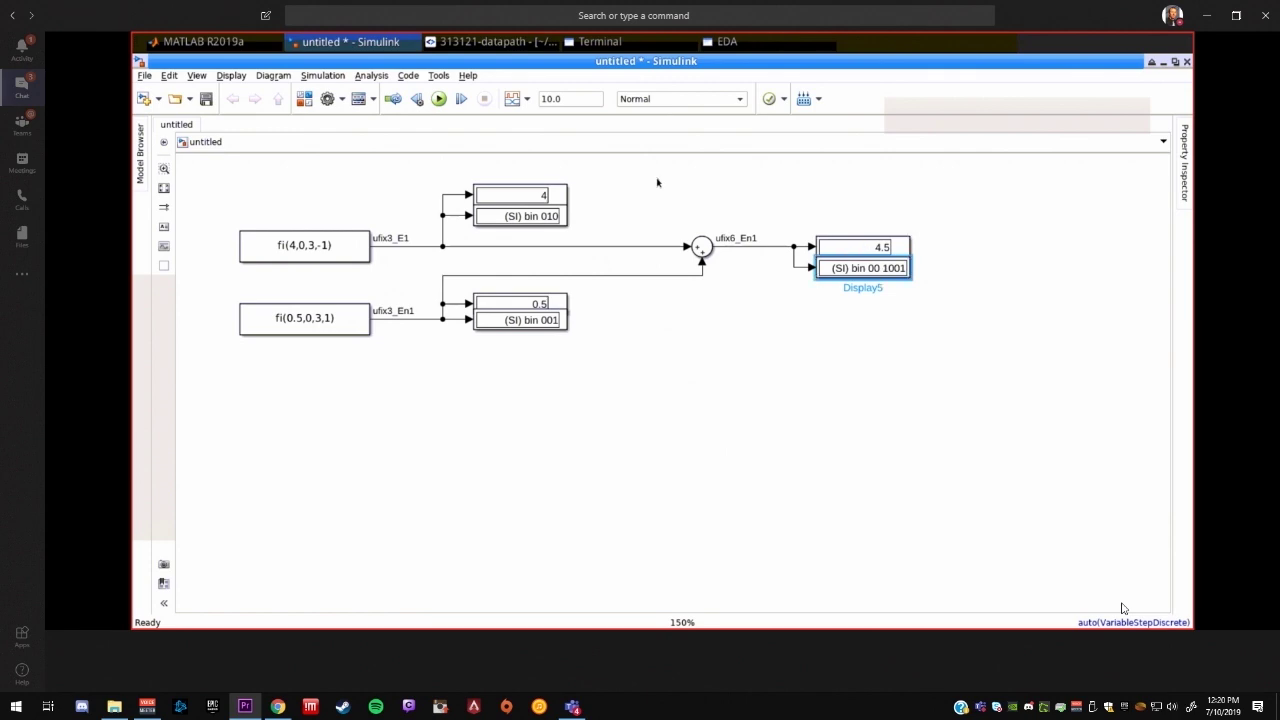
left_click(659, 299)
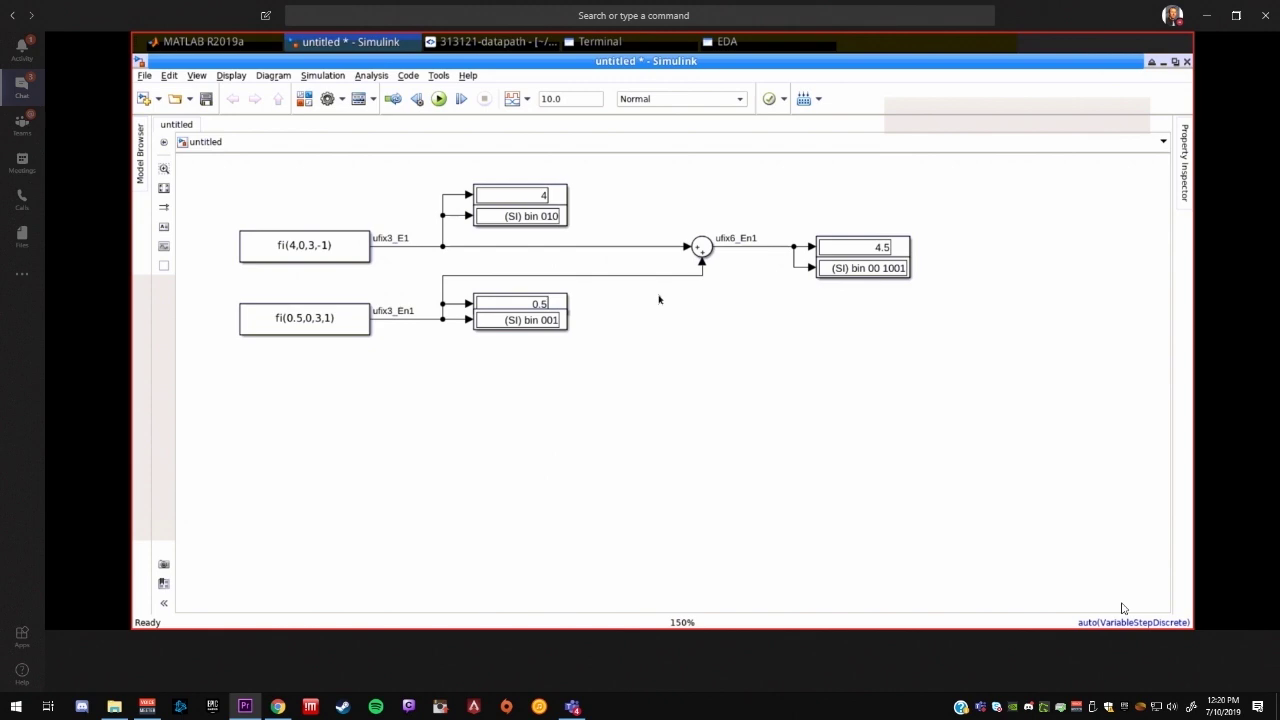
left_click_drag(671, 209, 728, 322)
left_click(728, 323)
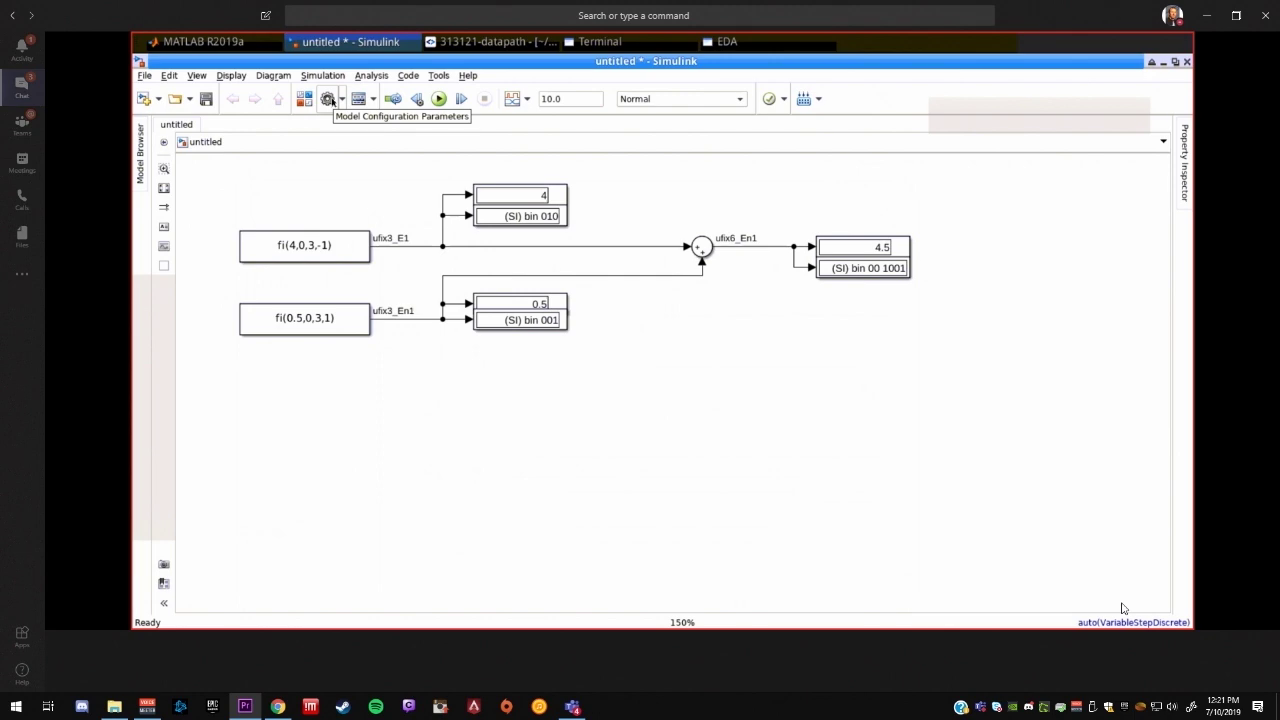
- Open Configuration Parameters on Hardware Implementation and view the hardware board list without changing it
left_click(328, 99)
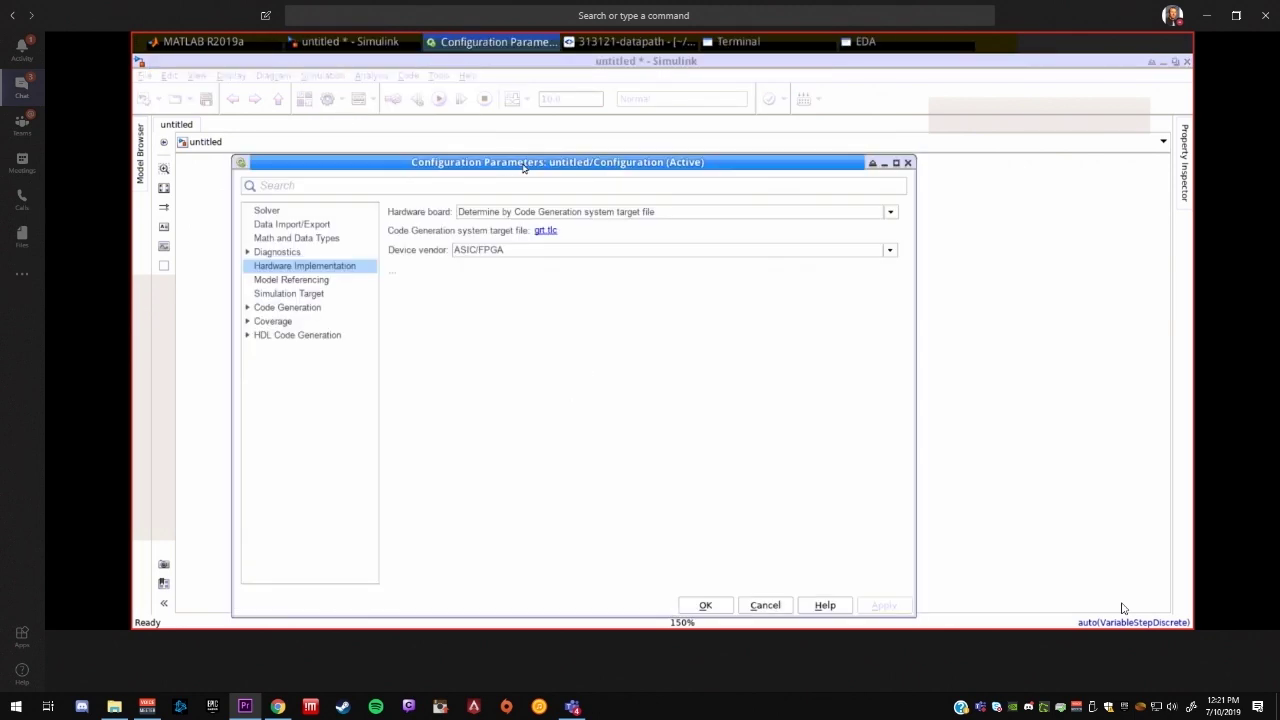
left_click_drag(524, 167, 726, 130)
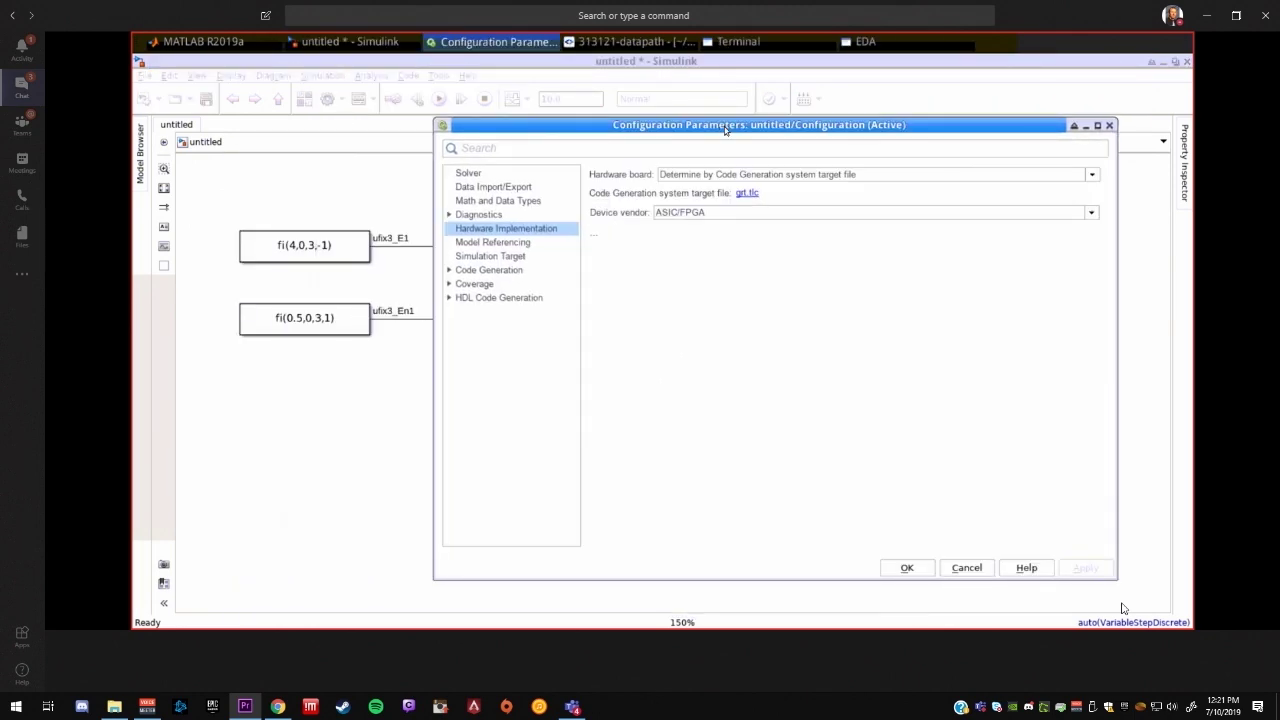
left_click(750, 175)
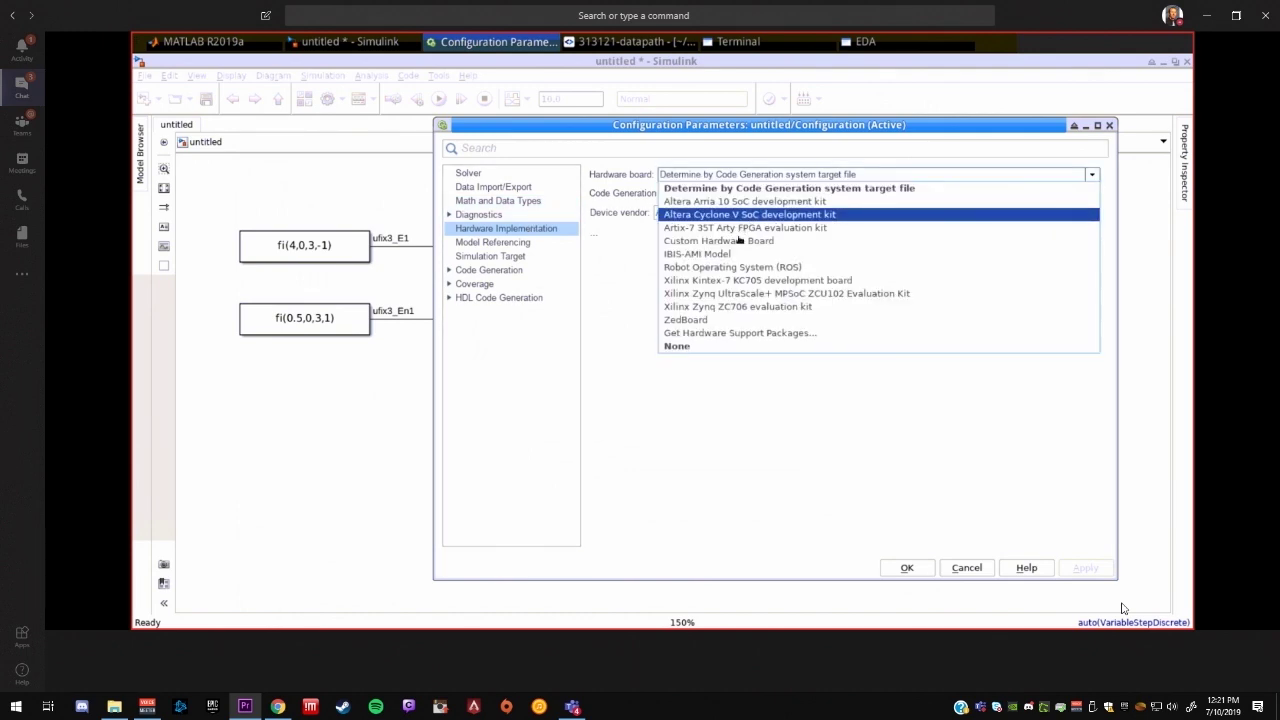
left_click(623, 277)
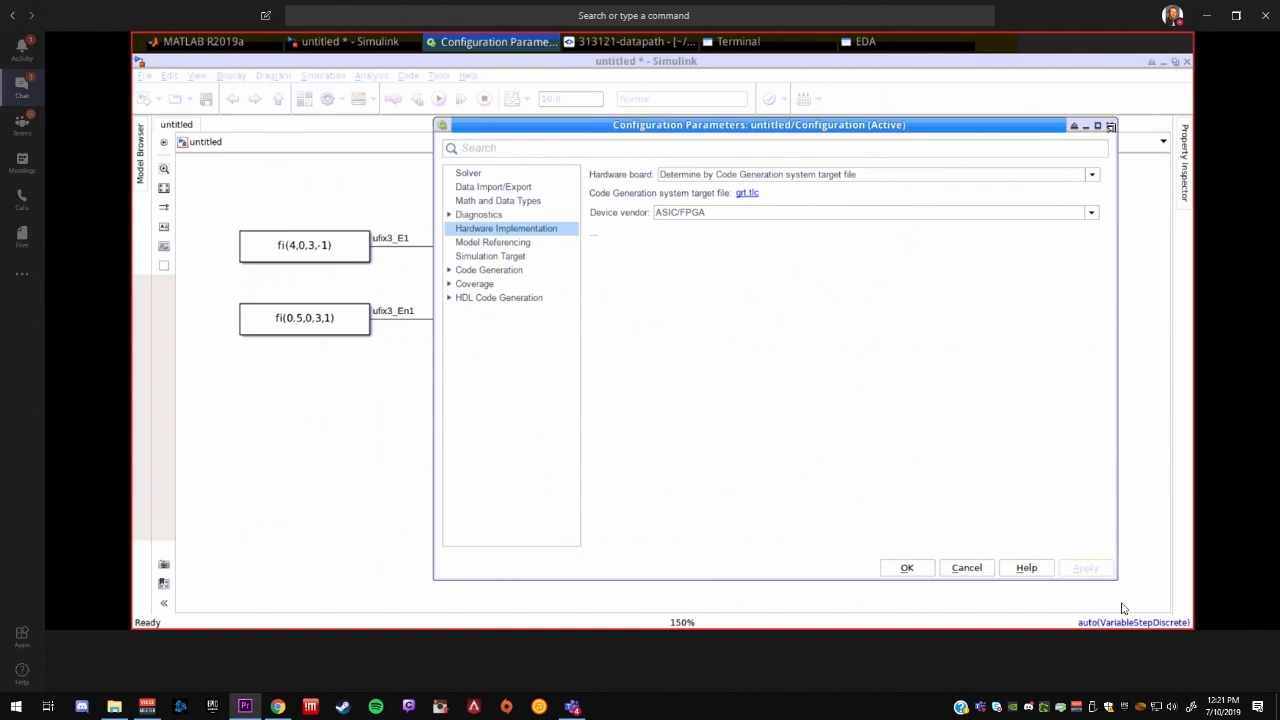
- Close Configuration Parameters and check the 4 and 0.5 displays and the product line's ufix6 label
left_click(1110, 126)
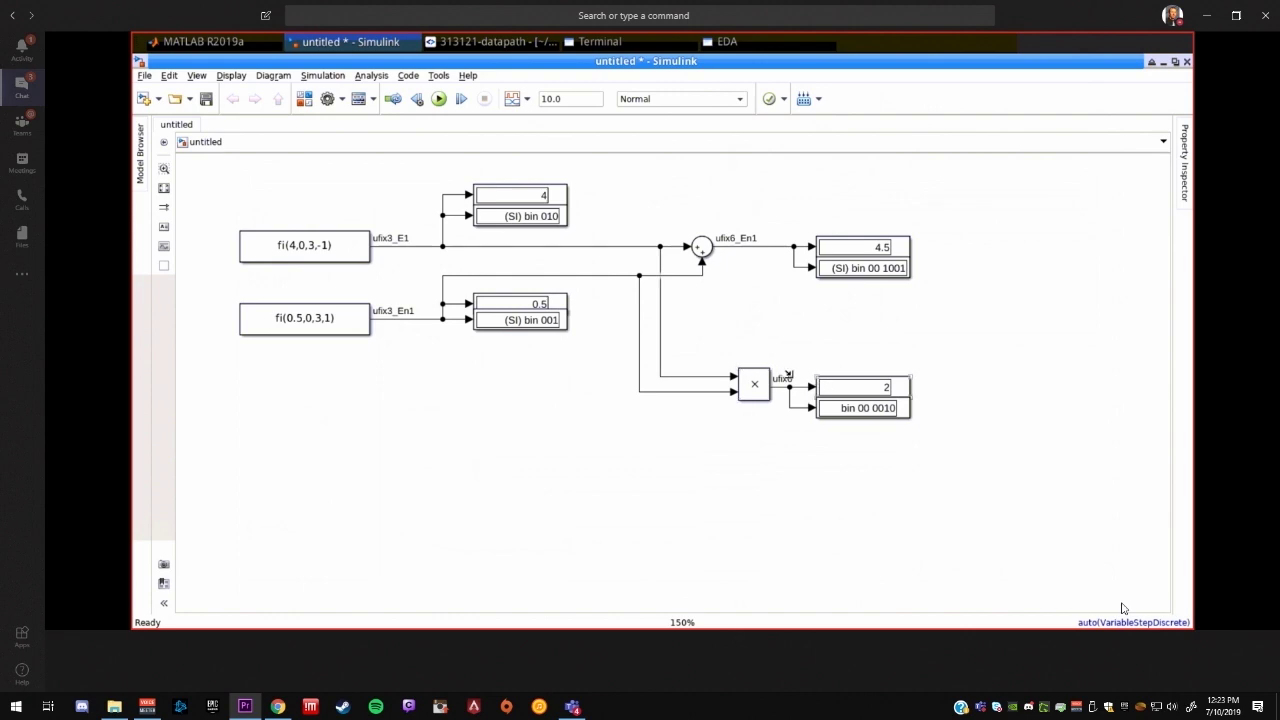
left_click(554, 303)
left_click(533, 198)
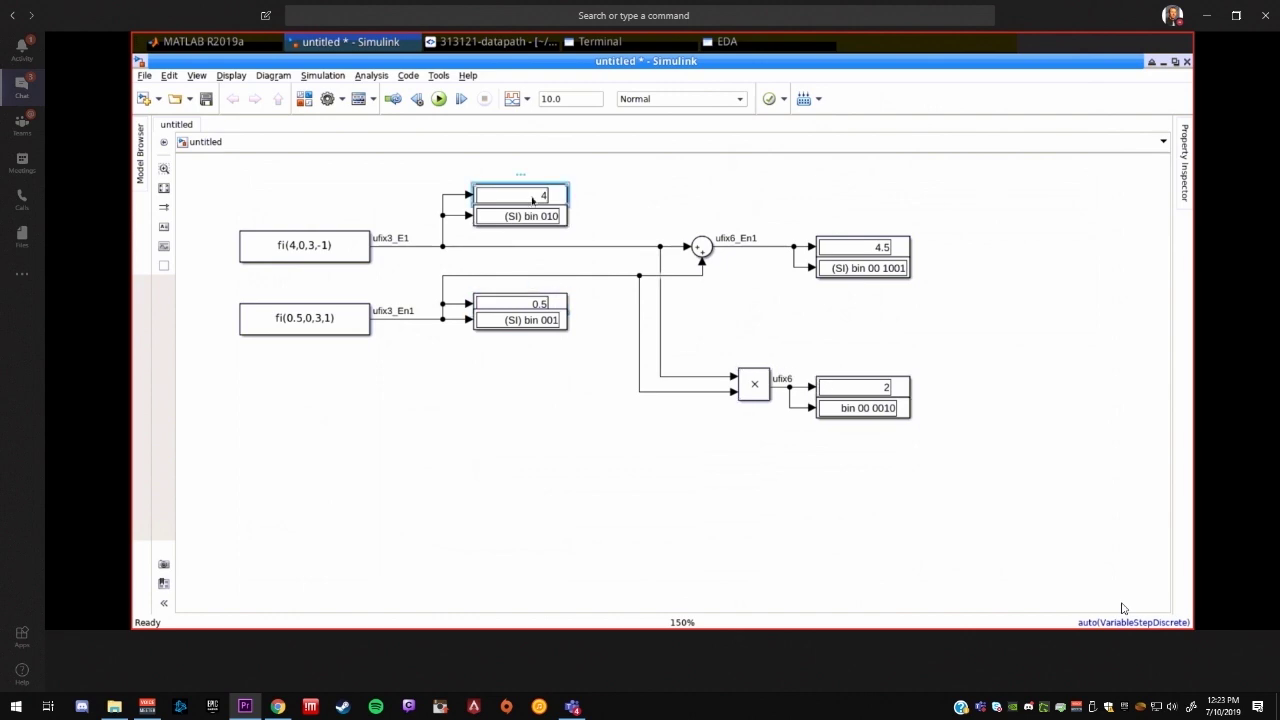
left_click(800, 387)
left_click(776, 416)
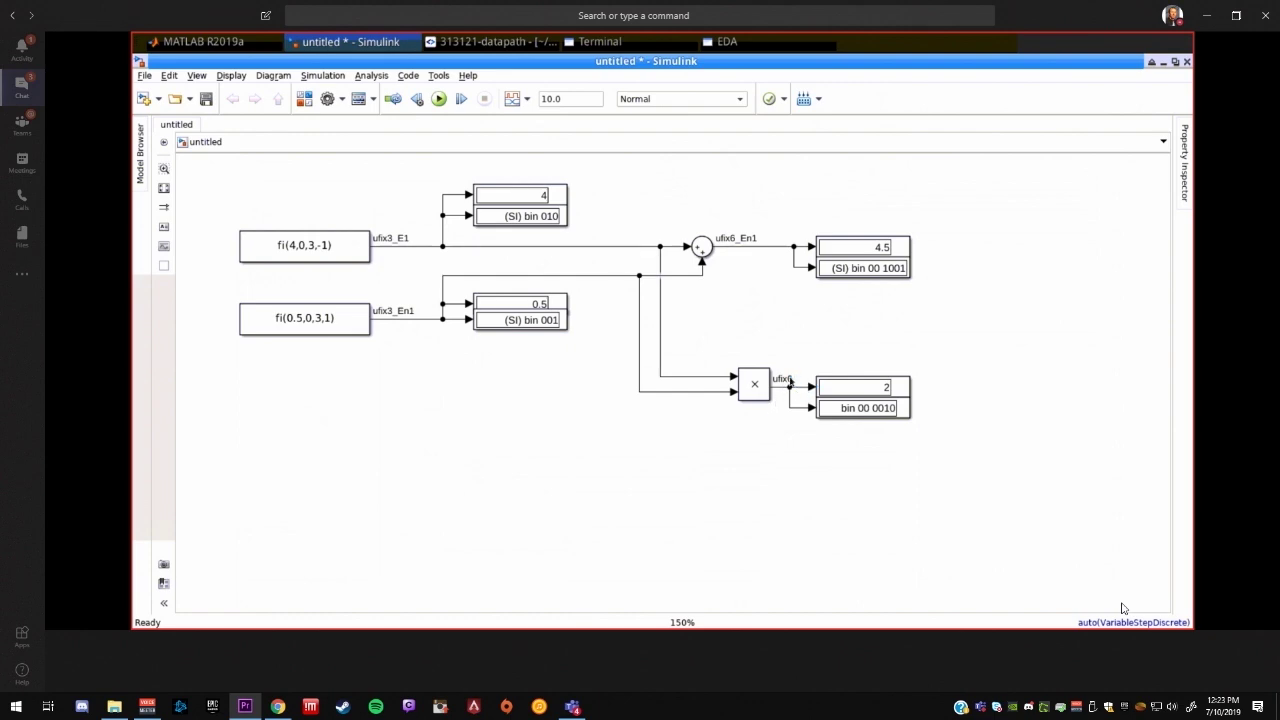